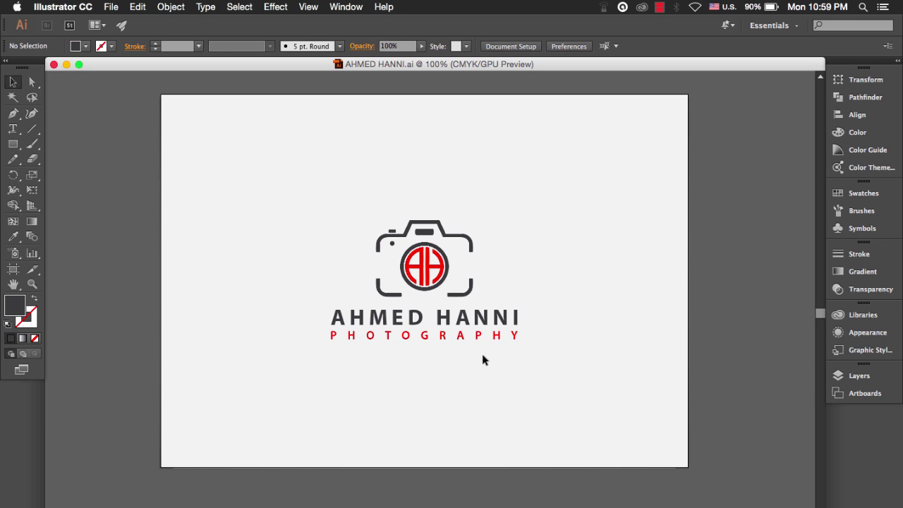
Scale the camera logo group down and park it in the artboard's top-right corner
{"action": "left_click", "coordinate": [426, 275]}
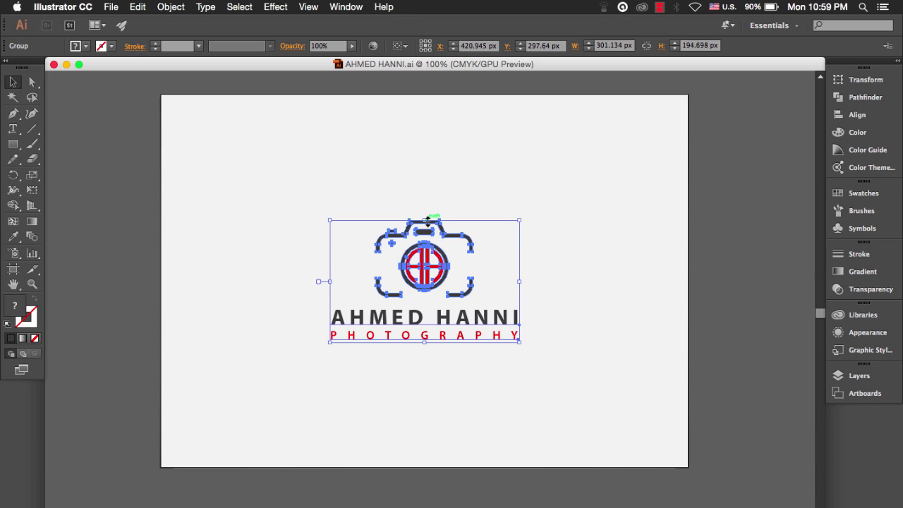
{"action": "mouse_move", "coordinate": [427, 221]}
{"action": "left_mouse_down"}
{"action": "mouse_move", "coordinate": [425, 286]}
{"action": "mouse_move", "coordinate": [630, 138]}
{"action": "left_mouse_up"}
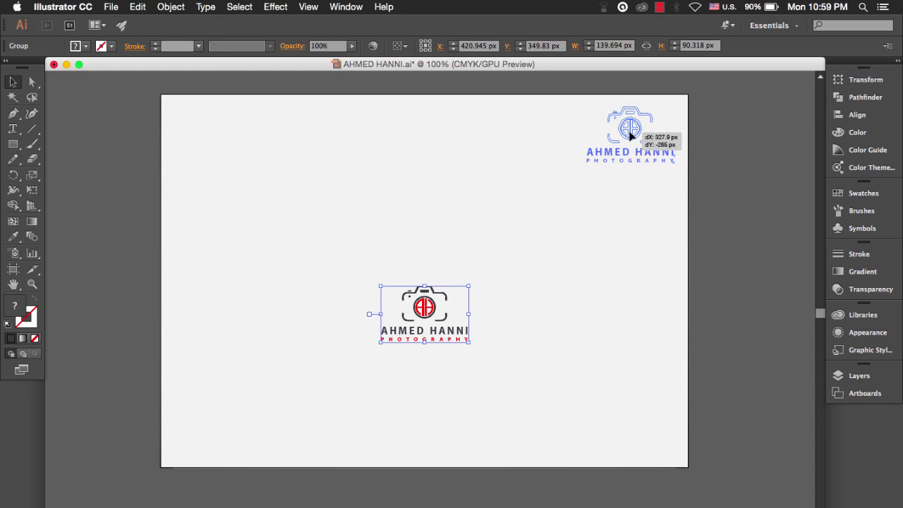
{"action": "left_click_drag", "start_coordinate": [630, 138], "coordinate": [630, 136]}
{"action": "left_click", "coordinate": [595, 263]}
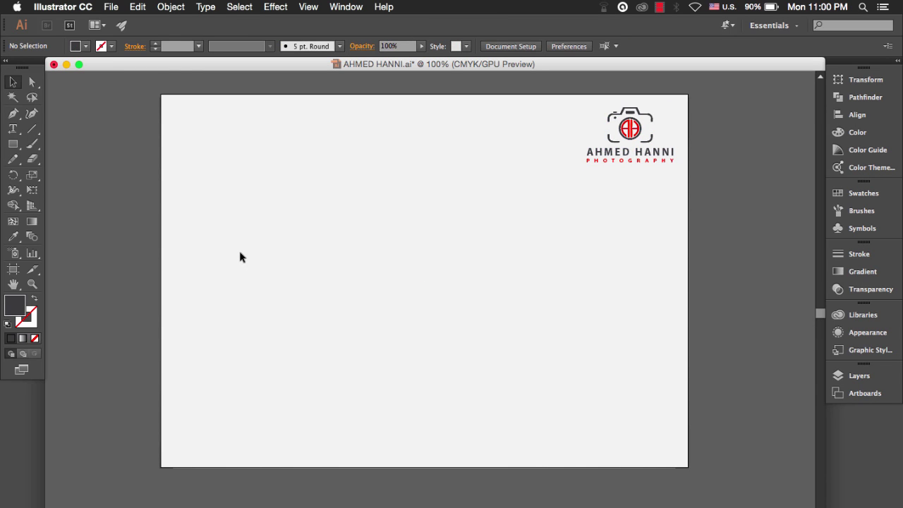
Create a dark-filled rectangle 150 px wide and 95 px tall near the artboard's middle
{"action": "left_click", "coordinate": [14, 146]}
{"action": "left_click", "coordinate": [364, 257]}
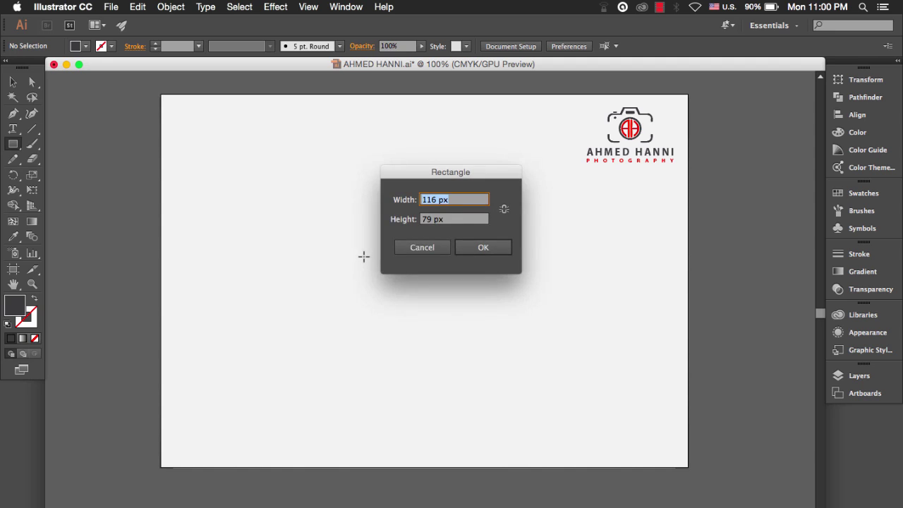
{"action": "left_click", "coordinate": [435, 201]}
{"action": "double_click", "coordinate": [434, 200]}
{"action": "type", "text": "1"}
{"action": "left_click", "coordinate": [431, 220]}
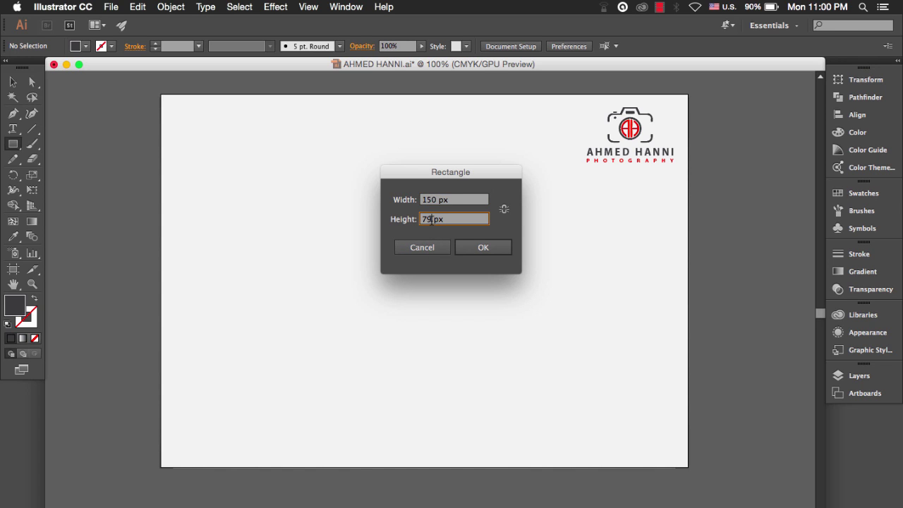
{"action": "left_click_drag", "start_coordinate": [432, 220], "coordinate": [416, 220]}
{"action": "type", "text": "9"}
{"action": "key", "text": "BackSpace"}
{"action": "left_click", "coordinate": [483, 247]}
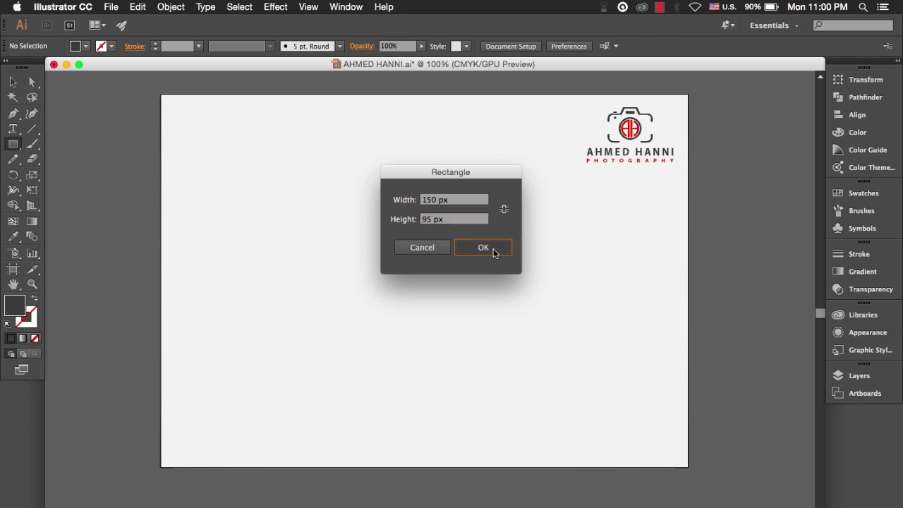
{"action": "left_click", "coordinate": [12, 82]}
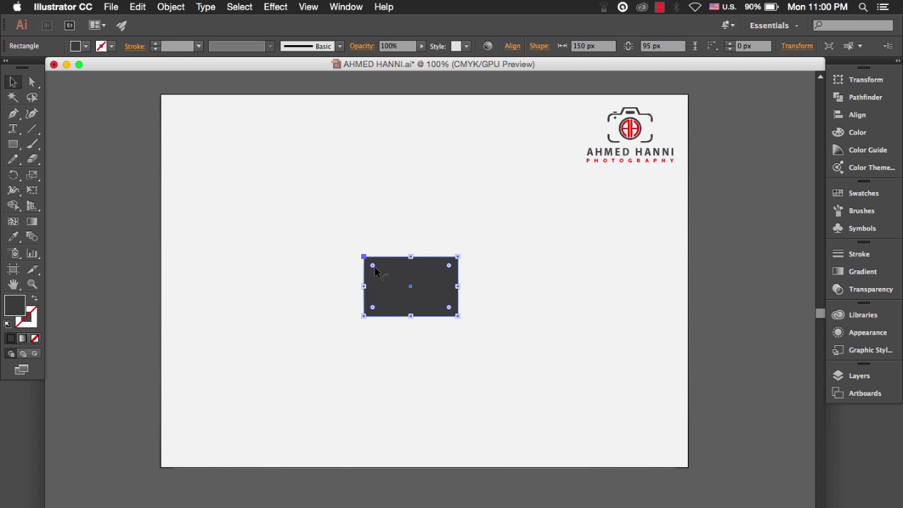
{"action": "scroll", "coordinate": [375, 266], "scroll_direction": "up", "scroll_amount": 1, "text": "alt"}
{"action": "scroll", "coordinate": [374, 267], "scroll_direction": "up", "scroll_amount": 1, "text": "alt"}
Make the 150 × 95 px rectangle unfilled with a 6 pt dark stroke
{"action": "scroll", "coordinate": [375, 267], "scroll_direction": "up", "scroll_amount": 1, "text": "alt"}
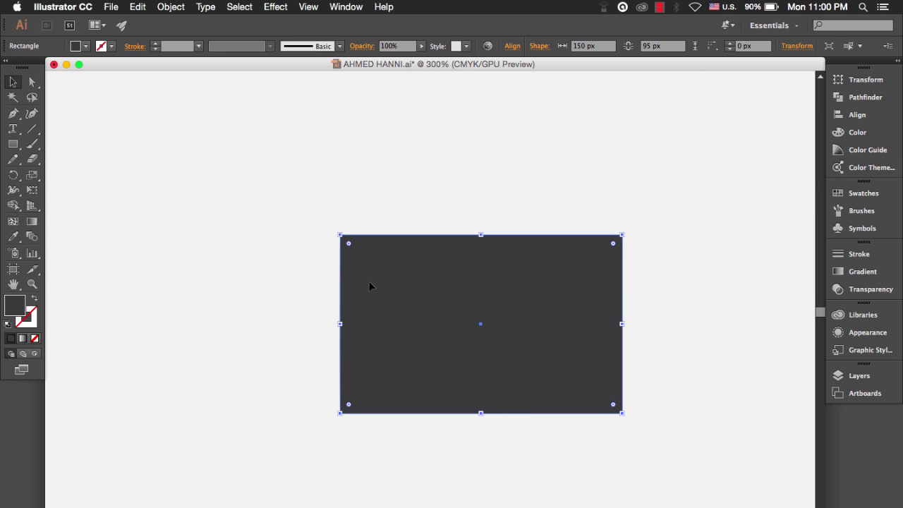
{"action": "left_click_drag", "start_coordinate": [457, 304], "coordinate": [419, 279]}
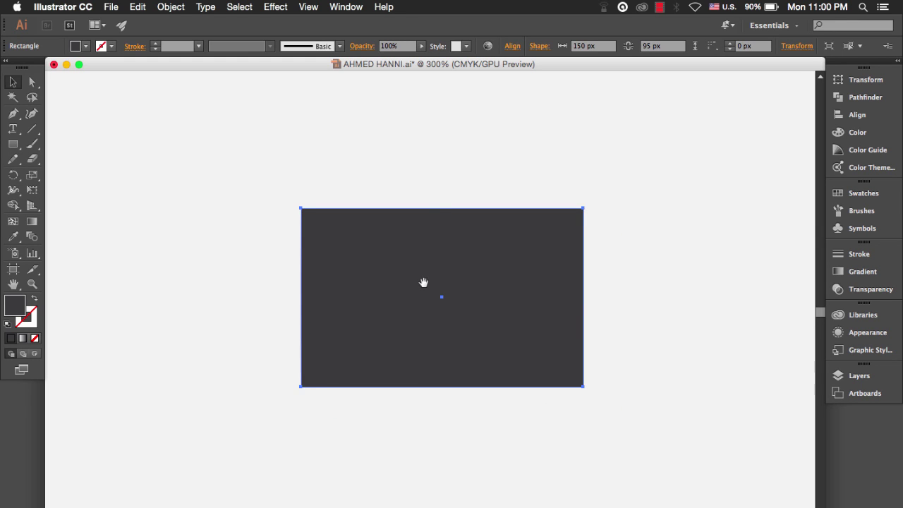
{"action": "left_click", "coordinate": [38, 303]}
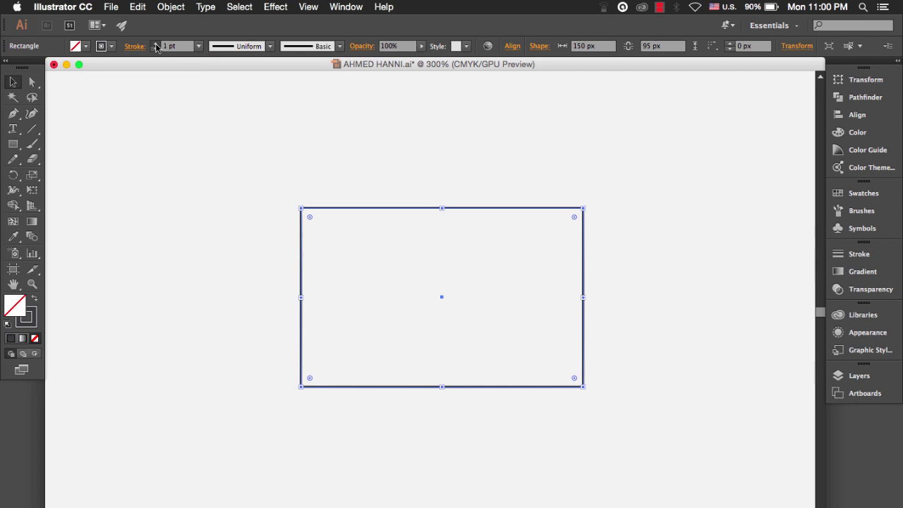
{"action": "left_click", "coordinate": [156, 43]}
{"action": "left_click", "coordinate": [156, 43]}
{"action": "left_click", "coordinate": [156, 43]}
{"action": "left_click", "coordinate": [155, 43]}
{"action": "left_click", "coordinate": [156, 44]}
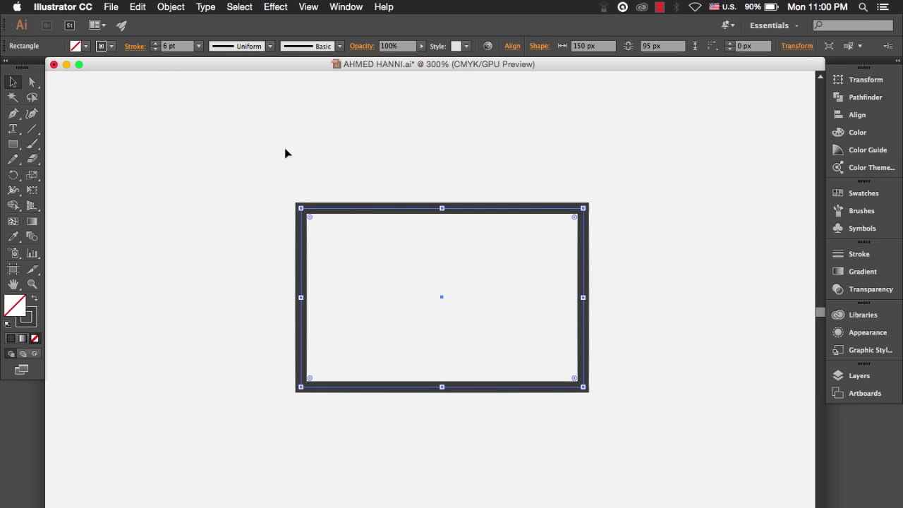
{"action": "left_click", "coordinate": [358, 178]}
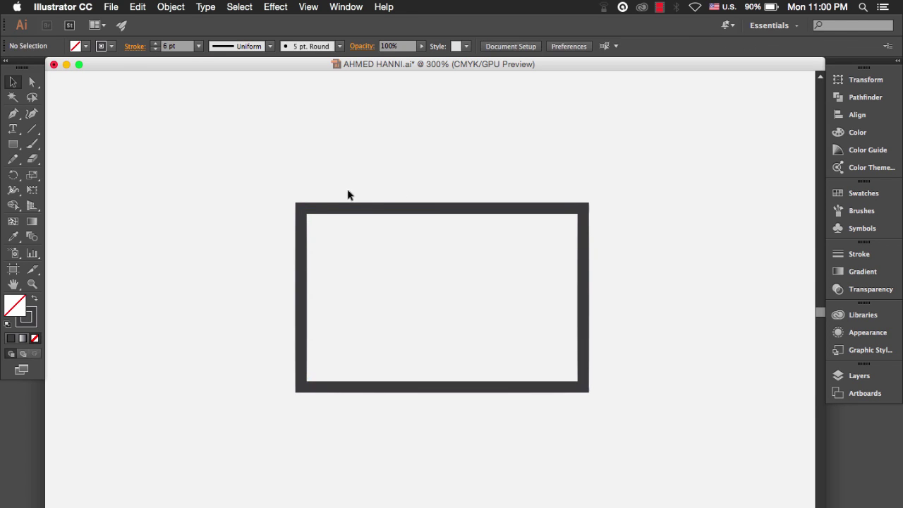
{"action": "left_click", "coordinate": [12, 144]}
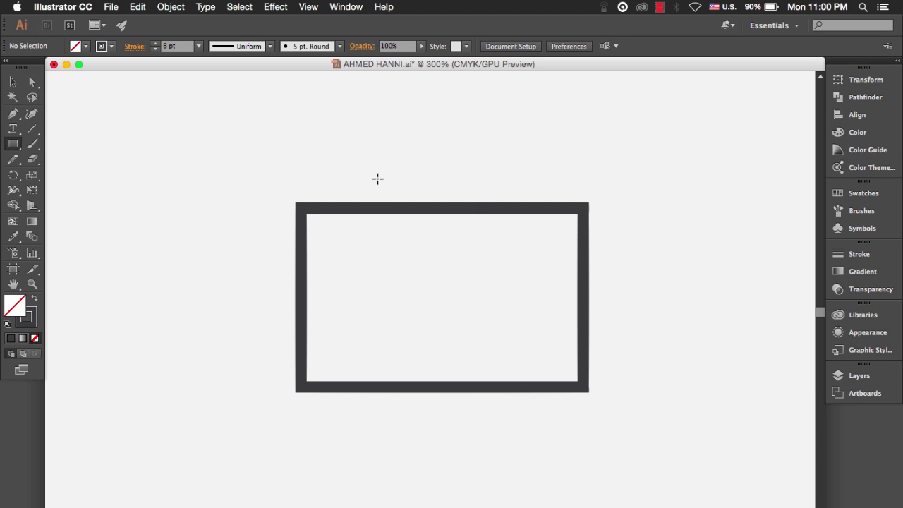
Draw a tall solid dark bar through the frame's middle and widen it slightly
{"action": "mouse_move", "coordinate": [378, 161]}
{"action": "left_mouse_down"}
{"action": "mouse_move", "coordinate": [451, 417]}
{"action": "mouse_move", "coordinate": [484, 433]}
{"action": "left_mouse_up"}
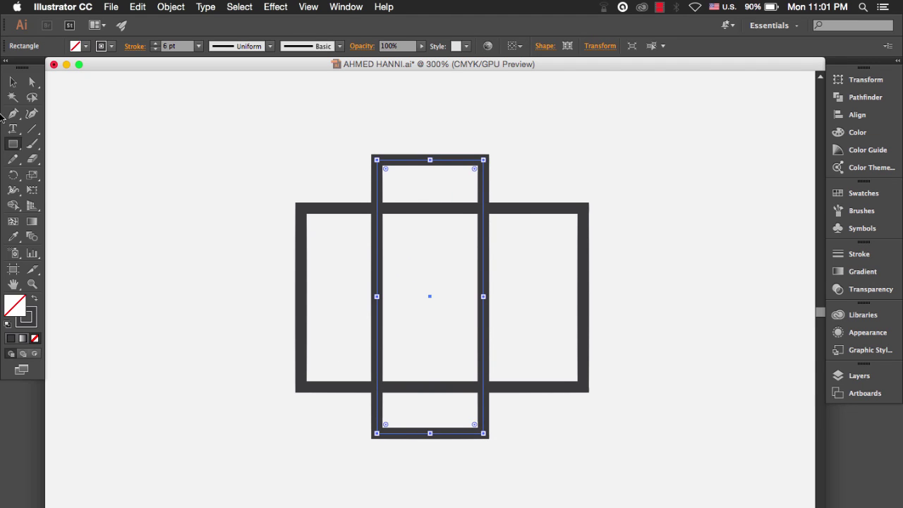
{"action": "left_click", "coordinate": [12, 82]}
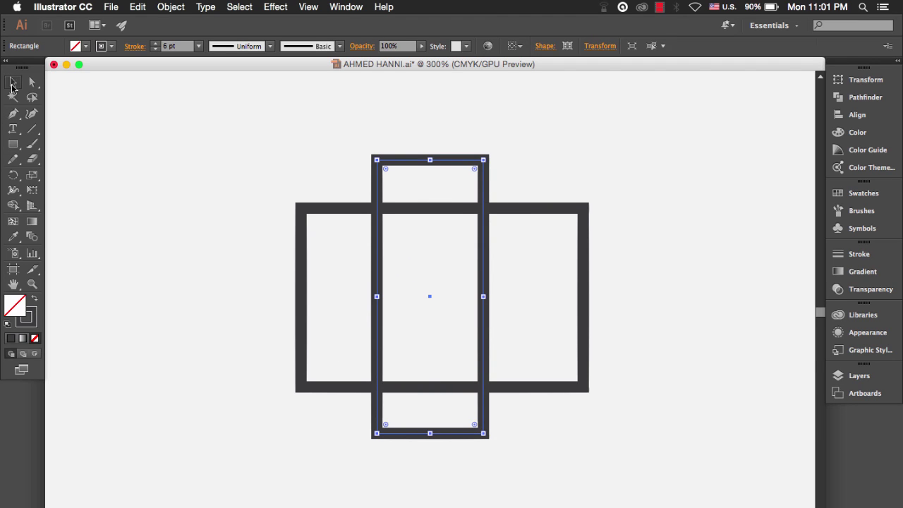
{"action": "left_click", "coordinate": [34, 299]}
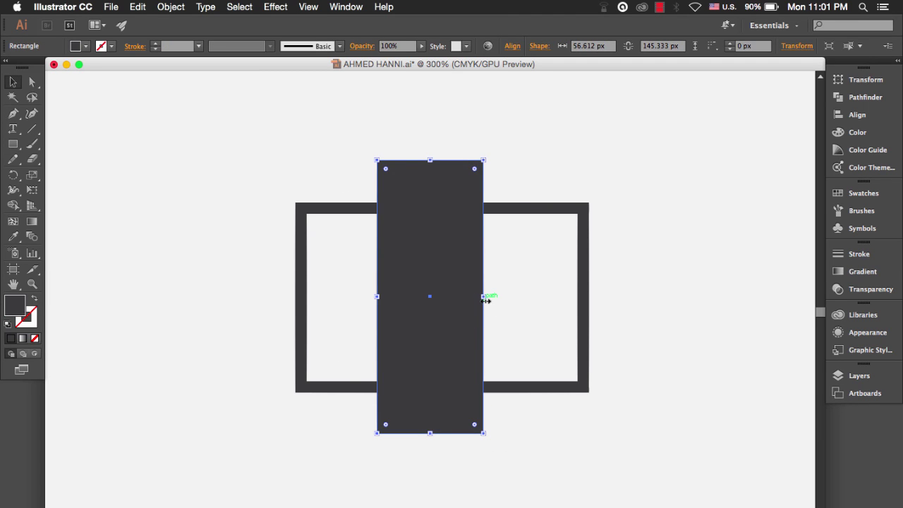
{"action": "left_click_drag", "start_coordinate": [446, 268], "coordinate": [452, 268]}
{"action": "left_click_drag", "start_coordinate": [492, 299], "coordinate": [508, 297]}
{"action": "left_click", "coordinate": [615, 286]}
Draw a wide horizontal dark bar across the frame, trimmed to 196.667 × 43.831 px
{"action": "left_click", "coordinate": [16, 145]}
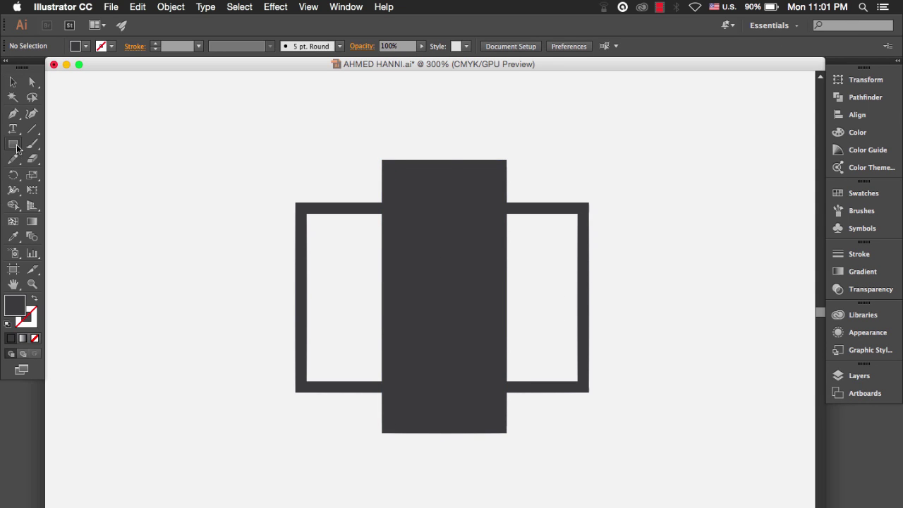
{"action": "mouse_move", "coordinate": [256, 254]}
{"action": "left_mouse_down"}
{"action": "mouse_move", "coordinate": [391, 307]}
{"action": "mouse_move", "coordinate": [582, 323]}
{"action": "mouse_move", "coordinate": [625, 342]}
{"action": "left_mouse_up"}
{"action": "left_click", "coordinate": [10, 82]}
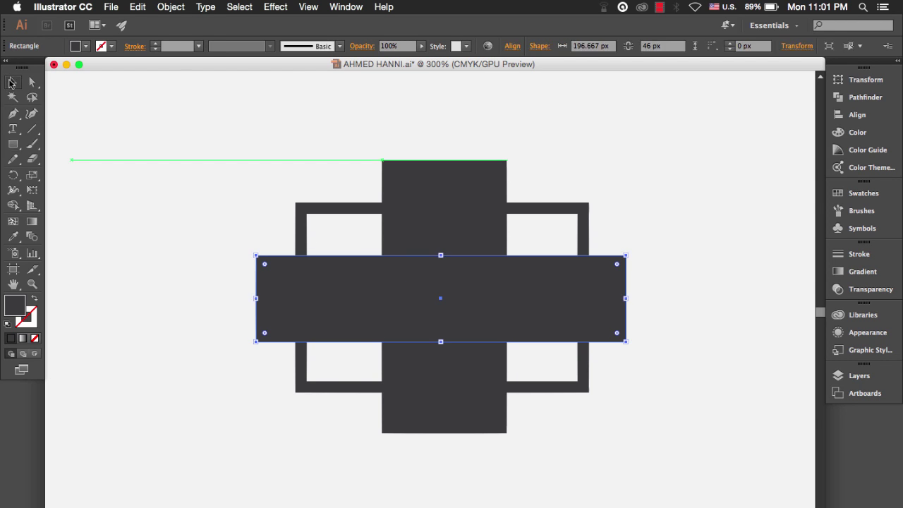
{"action": "left_click", "coordinate": [11, 82]}
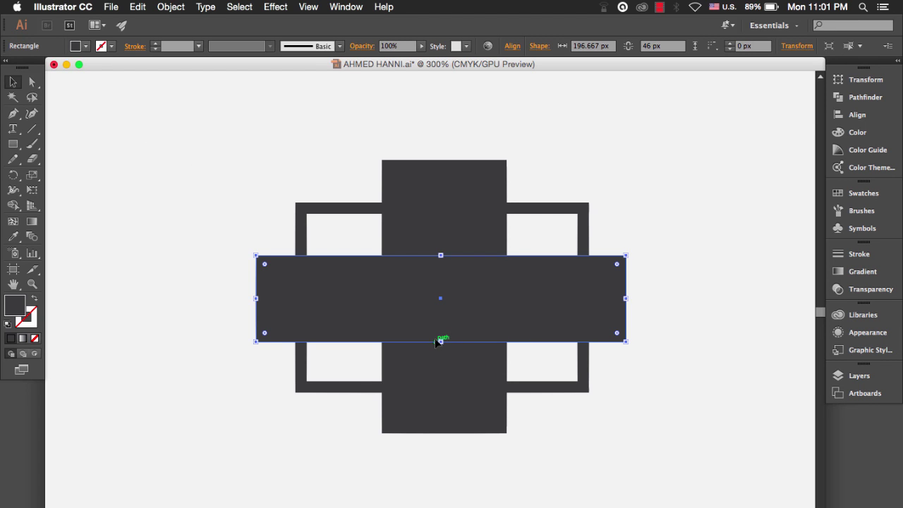
{"action": "left_click_drag", "start_coordinate": [436, 339], "coordinate": [443, 338]}
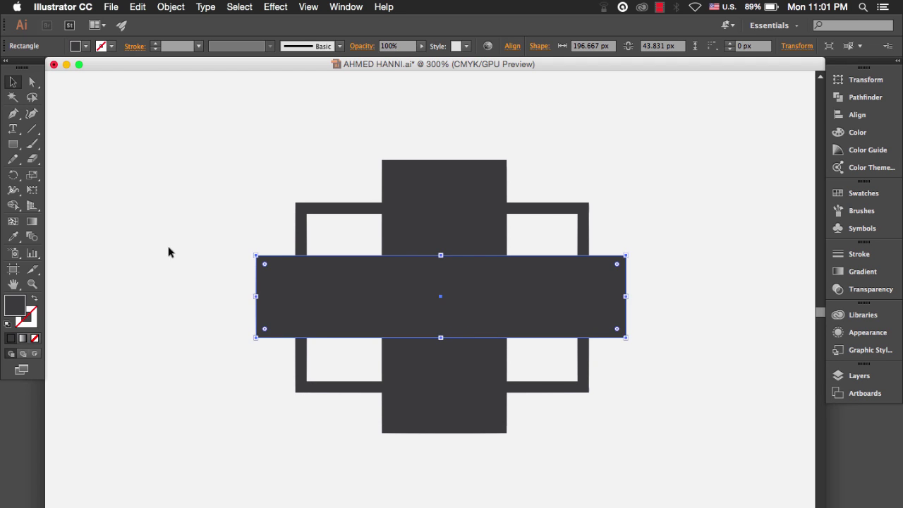
{"action": "left_click", "coordinate": [126, 215]}
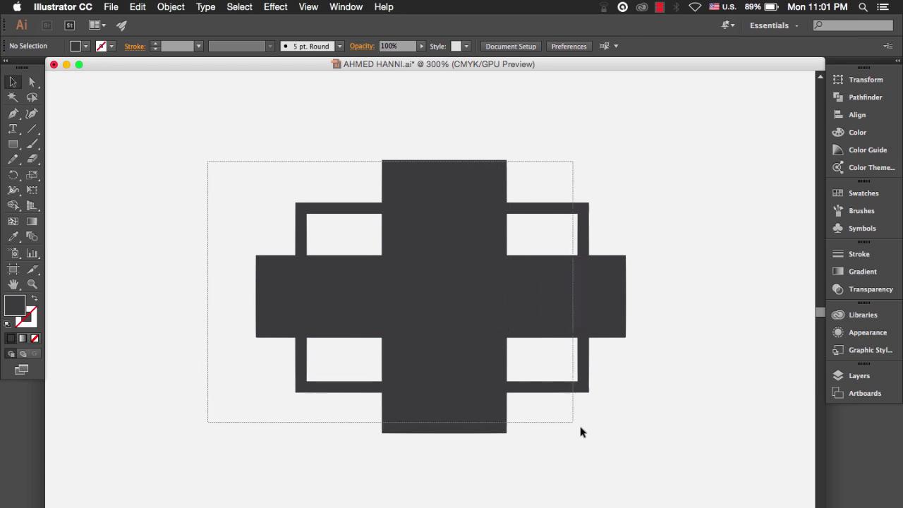
Align the frame and both bars to each other's horizontal and vertical centres
{"action": "left_click_drag", "start_coordinate": [275, 232], "coordinate": [581, 432]}
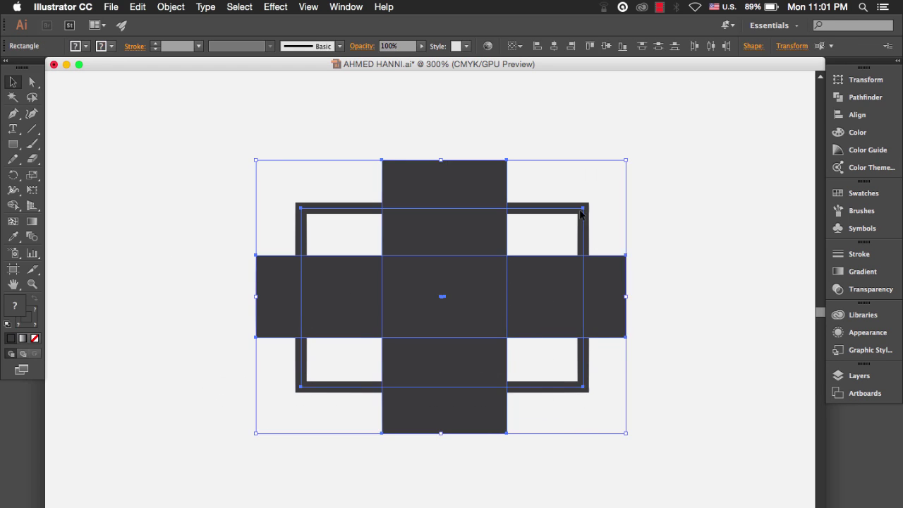
{"action": "left_click", "coordinate": [556, 48]}
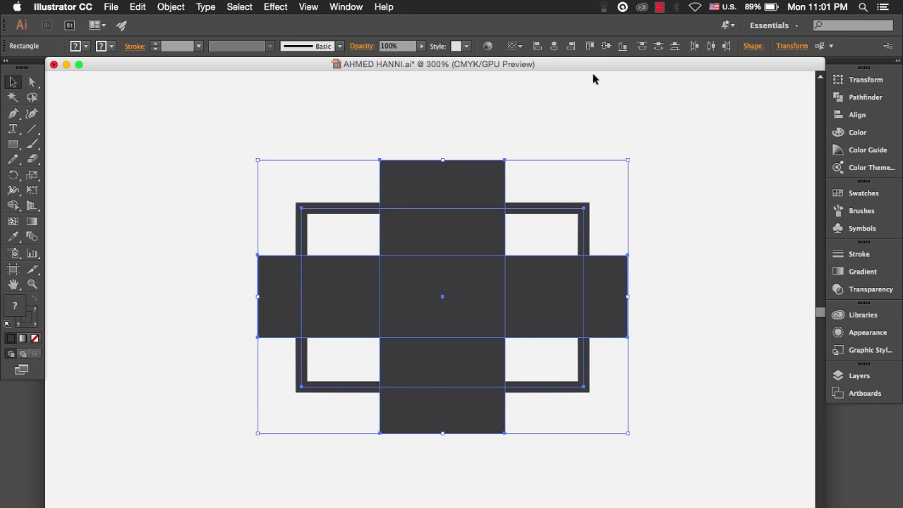
{"action": "left_click", "coordinate": [606, 48]}
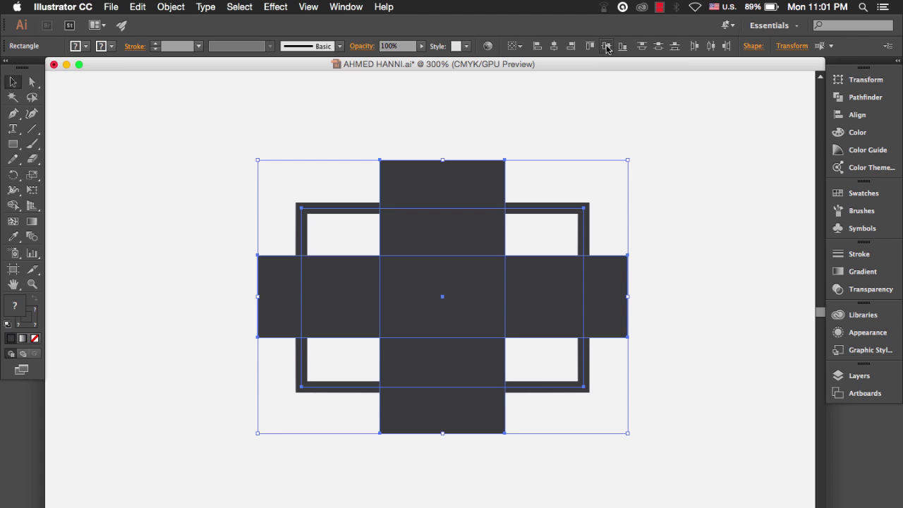
{"action": "left_click", "coordinate": [686, 203]}
{"action": "left_click", "coordinate": [356, 206]}
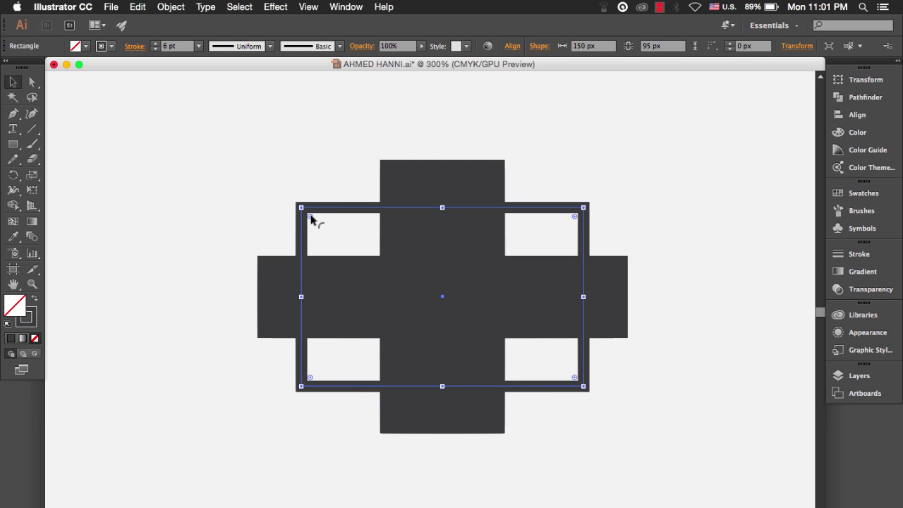
Drag the frame's live corners inward to a corner radius of 16.33 px
{"action": "left_click_drag", "start_coordinate": [311, 219], "coordinate": [329, 234]}
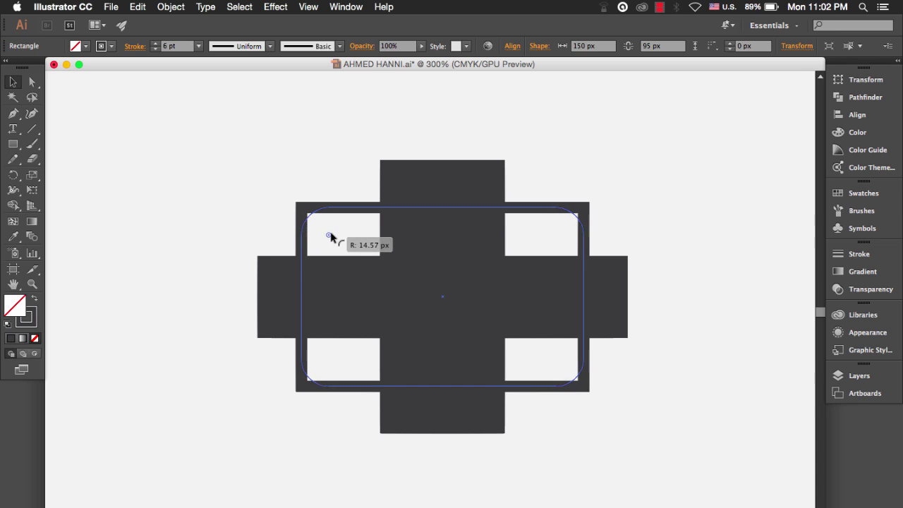
{"action": "left_click_drag", "start_coordinate": [329, 233], "coordinate": [335, 240]}
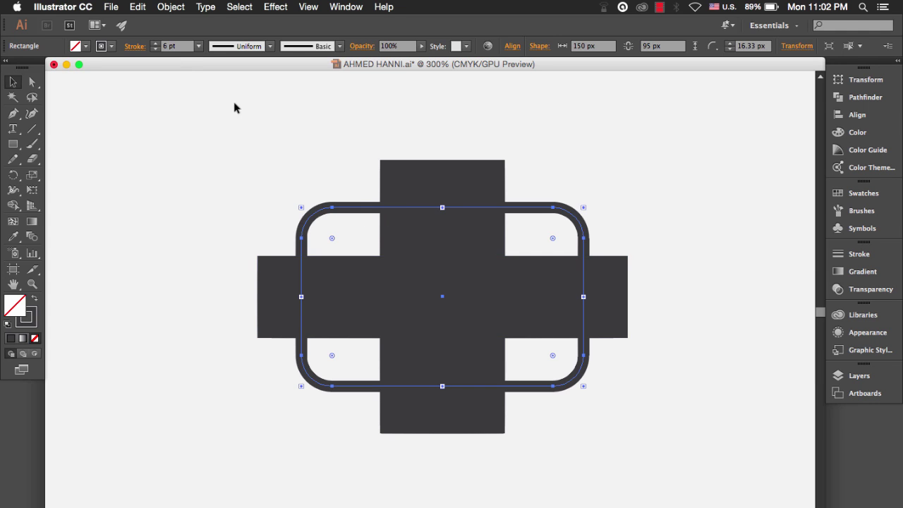
{"action": "left_click", "coordinate": [171, 7]}
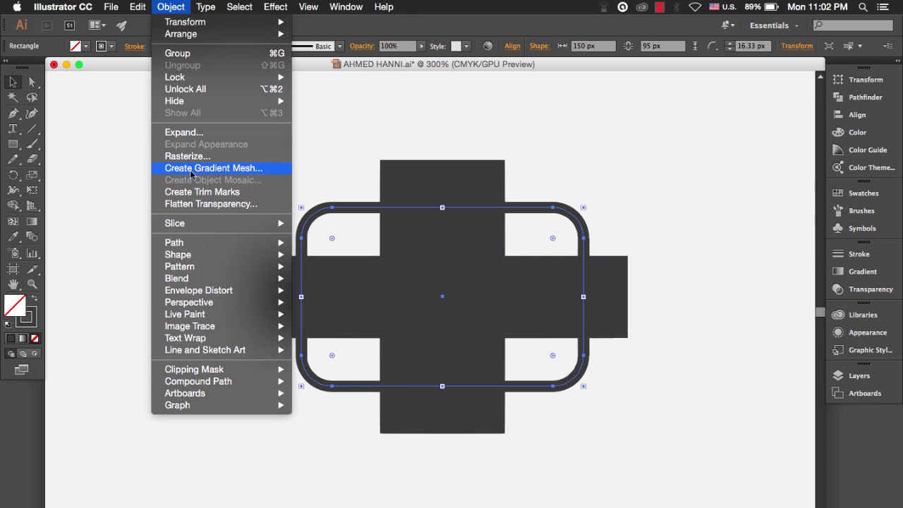
Expand the rounded frame's stroke into shapes and select all the artwork
{"action": "left_click", "coordinate": [178, 134]}
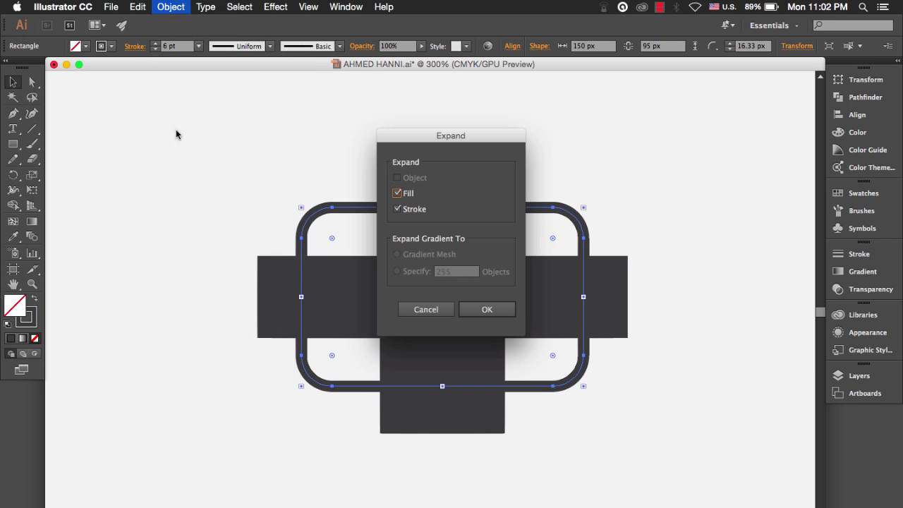
{"action": "left_click", "coordinate": [511, 315]}
{"action": "left_click", "coordinate": [262, 169]}
{"action": "left_click_drag", "start_coordinate": [281, 160], "coordinate": [635, 427]}
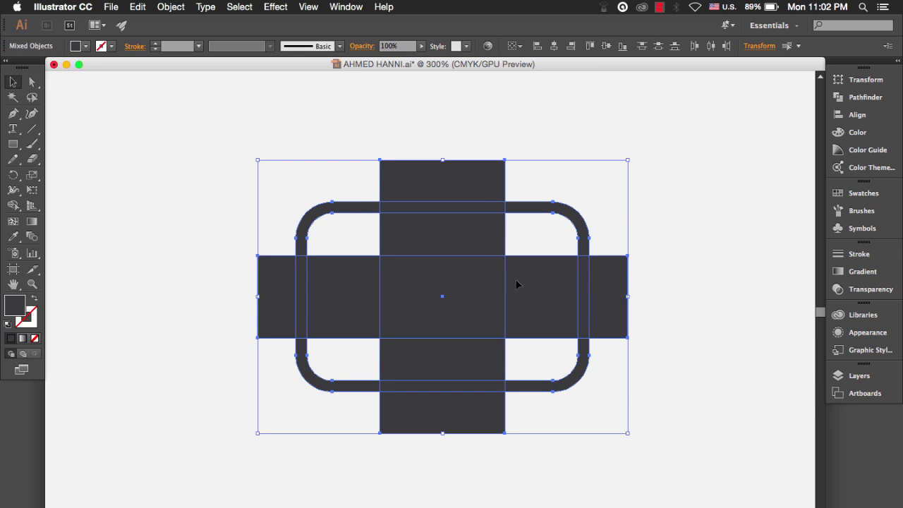
Delete both bars and their overlaps with Shape Builder, leaving four rounded corner brackets
{"action": "left_click", "coordinate": [13, 205]}
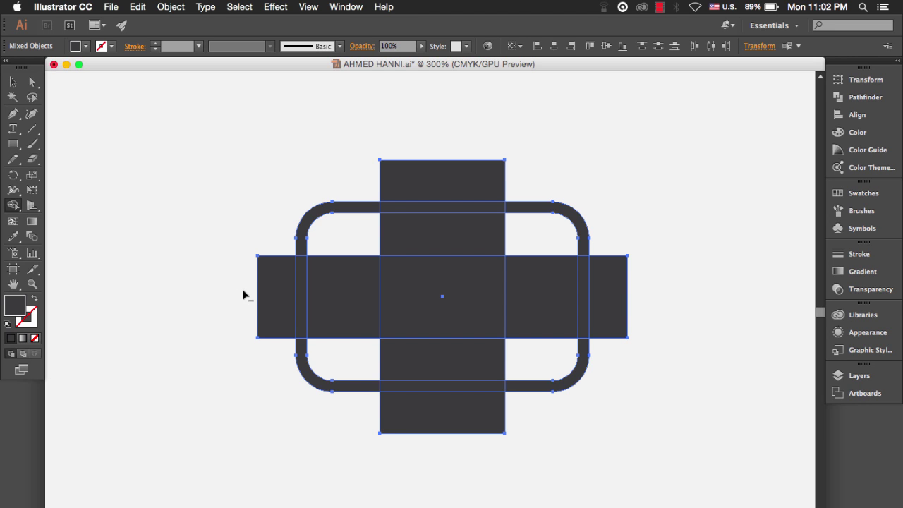
{"action": "left_click_drag", "start_coordinate": [236, 290], "coordinate": [478, 291]}
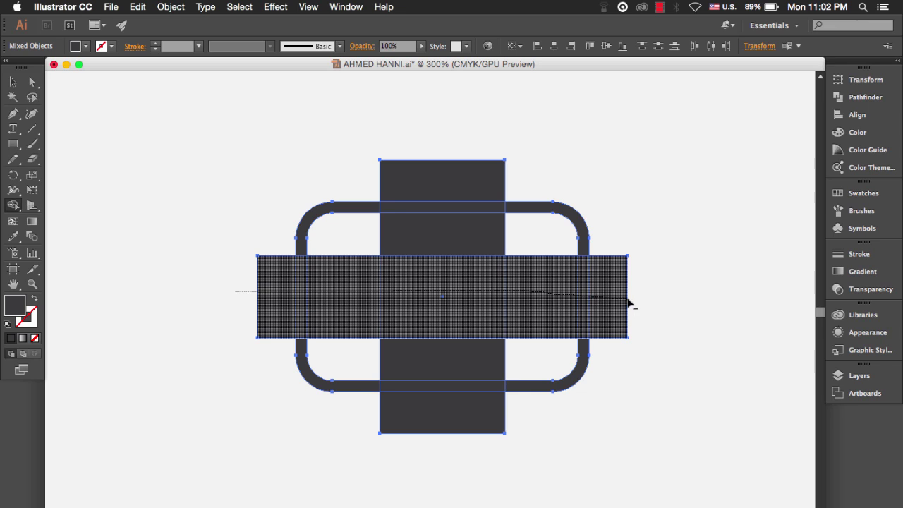
{"action": "left_click_drag", "start_coordinate": [478, 291], "coordinate": [632, 302]}
{"action": "left_click_drag", "start_coordinate": [441, 122], "coordinate": [442, 456]}
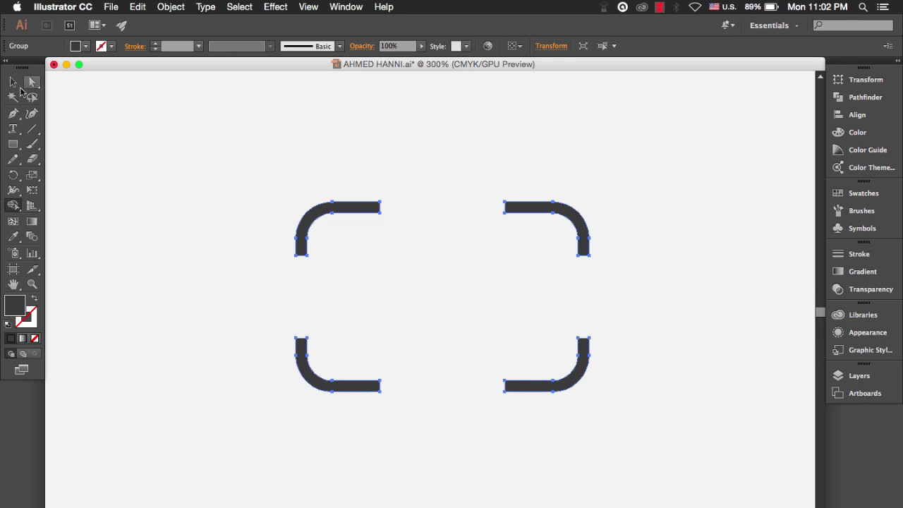
{"action": "left_click", "coordinate": [13, 83]}
{"action": "left_click", "coordinate": [130, 140]}
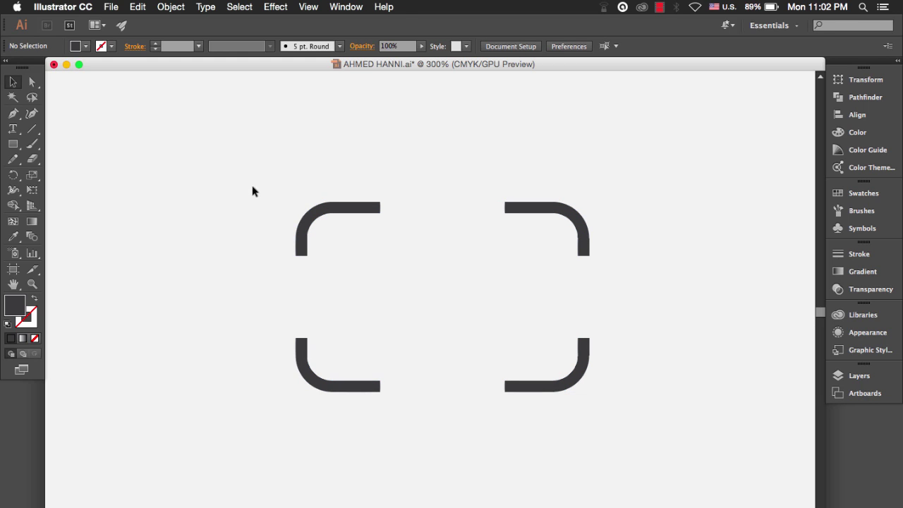
Draw a vertical straight line over the outline and give it a 6 pt stroke
{"action": "left_click", "coordinate": [12, 114]}
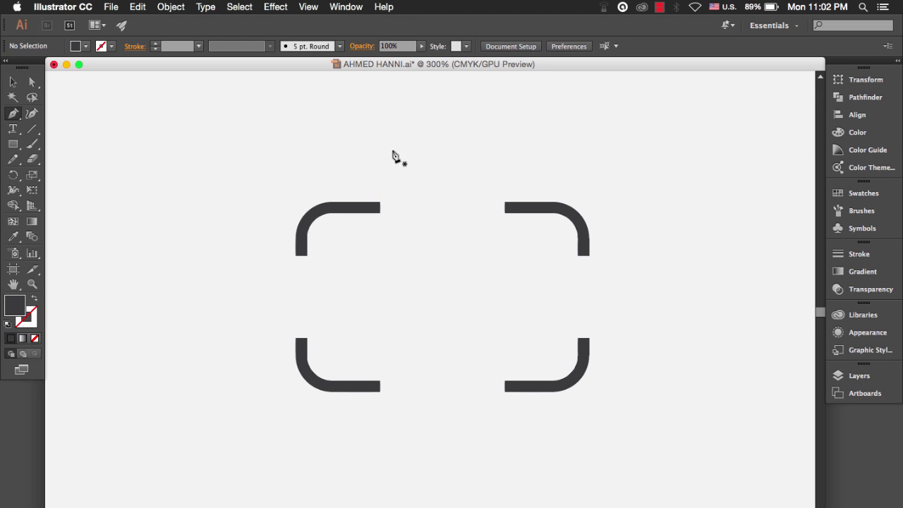
{"action": "left_click", "coordinate": [416, 152]}
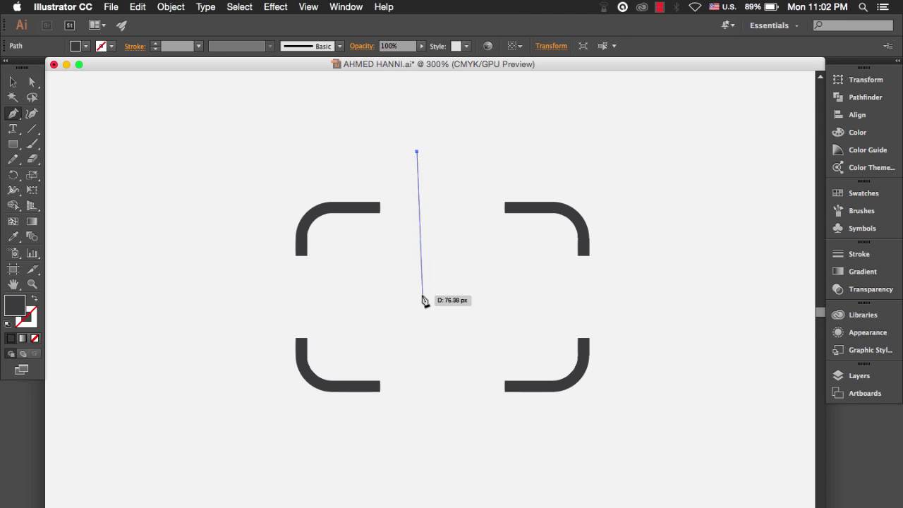
{"action": "left_click", "coordinate": [417, 298]}
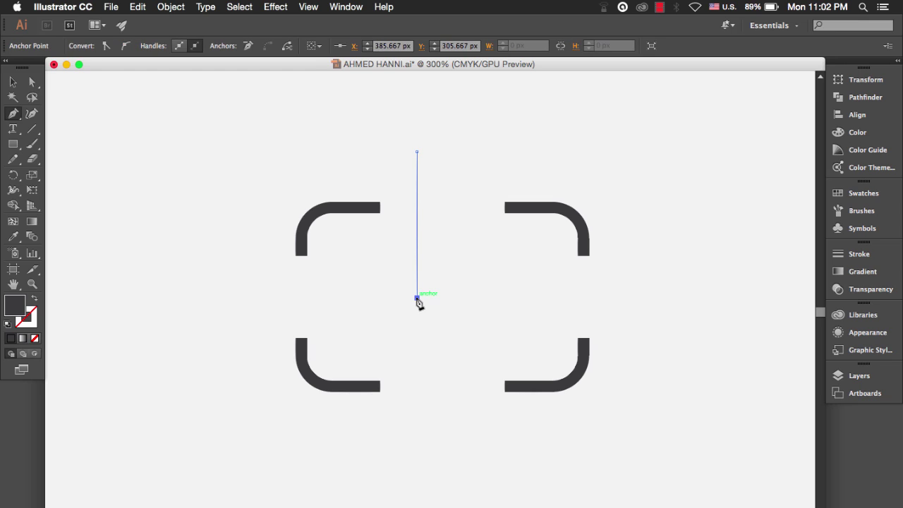
{"action": "left_click", "coordinate": [12, 82]}
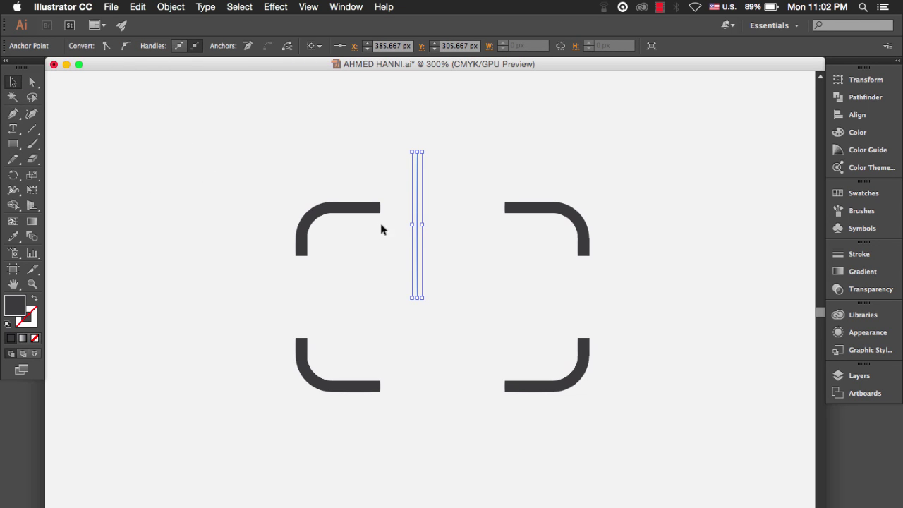
{"action": "left_click", "coordinate": [418, 200]}
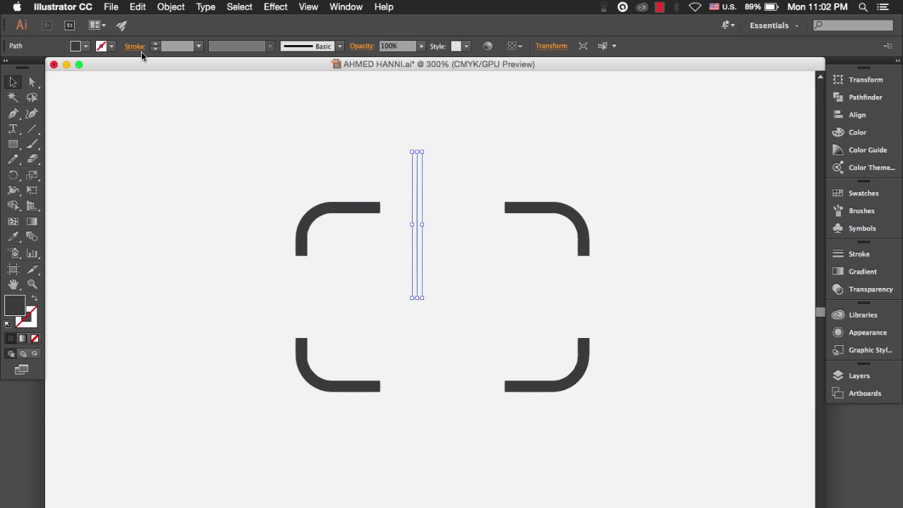
{"action": "left_click", "coordinate": [199, 46]}
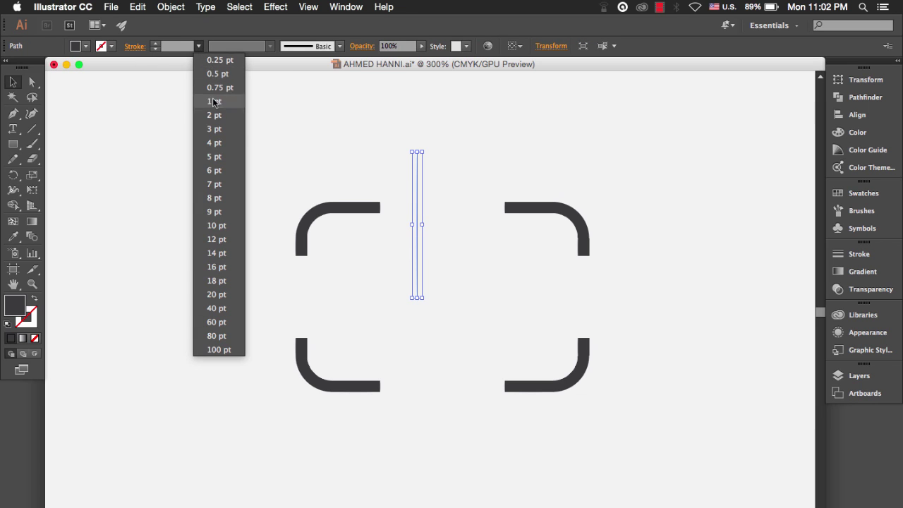
{"action": "left_click", "coordinate": [217, 170]}
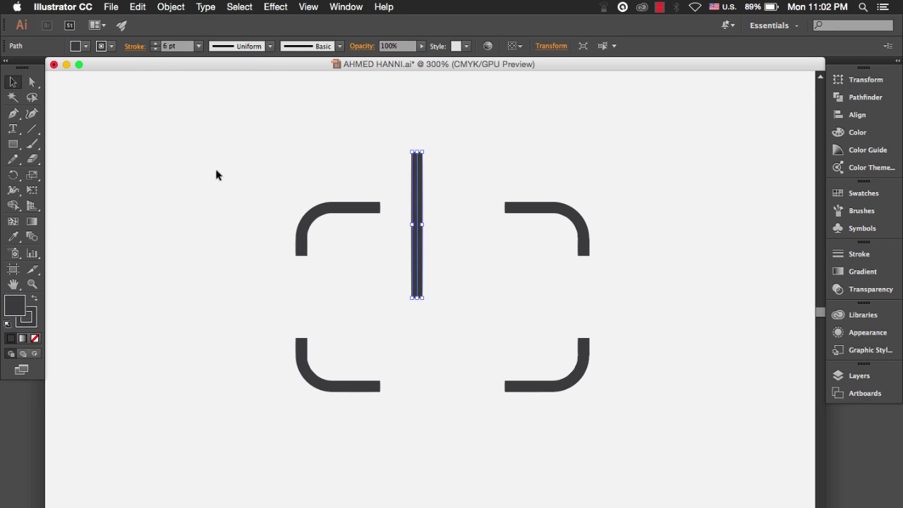
Move the bar to the left and place a copy rotated horizontal in the outline's middle
{"action": "left_click", "coordinate": [289, 164]}
{"action": "left_click_drag", "start_coordinate": [417, 179], "coordinate": [187, 179]}
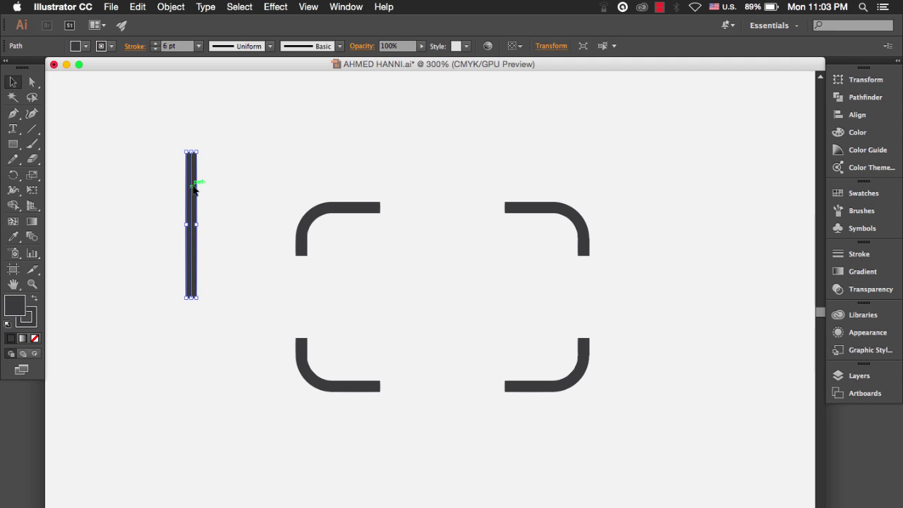
{"action": "left_click_drag", "start_coordinate": [194, 190], "coordinate": [416, 189]}
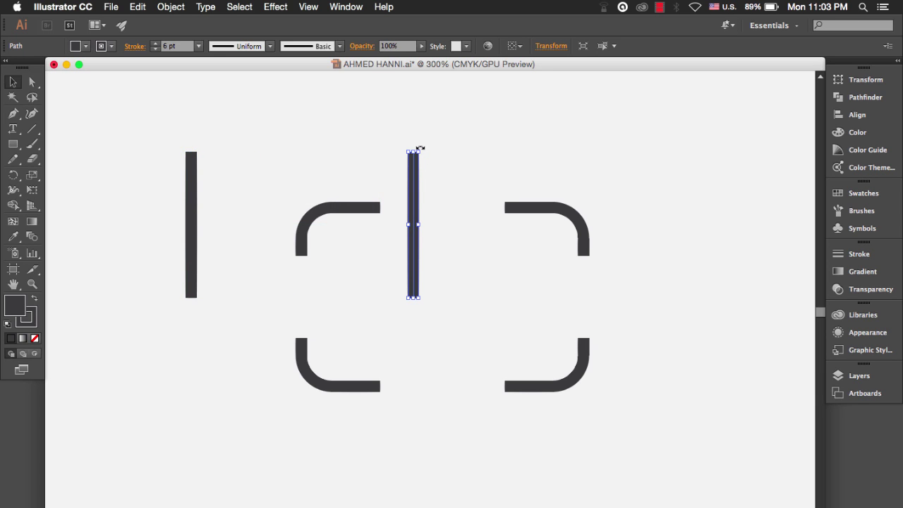
{"action": "mouse_move", "coordinate": [421, 149]}
{"action": "left_mouse_down"}
{"action": "mouse_move", "coordinate": [484, 222]}
{"action": "mouse_move", "coordinate": [472, 162]}
{"action": "left_mouse_up"}
{"action": "left_click", "coordinate": [445, 254]}
Move the vertical bar to the centre and tilt it about -24° across the horizontal bar
{"action": "left_click", "coordinate": [459, 185]}
{"action": "mouse_move", "coordinate": [194, 201]}
{"action": "left_mouse_down"}
{"action": "mouse_move", "coordinate": [415, 203]}
{"action": "mouse_move", "coordinate": [445, 183]}
{"action": "mouse_move", "coordinate": [416, 183]}
{"action": "left_mouse_up"}
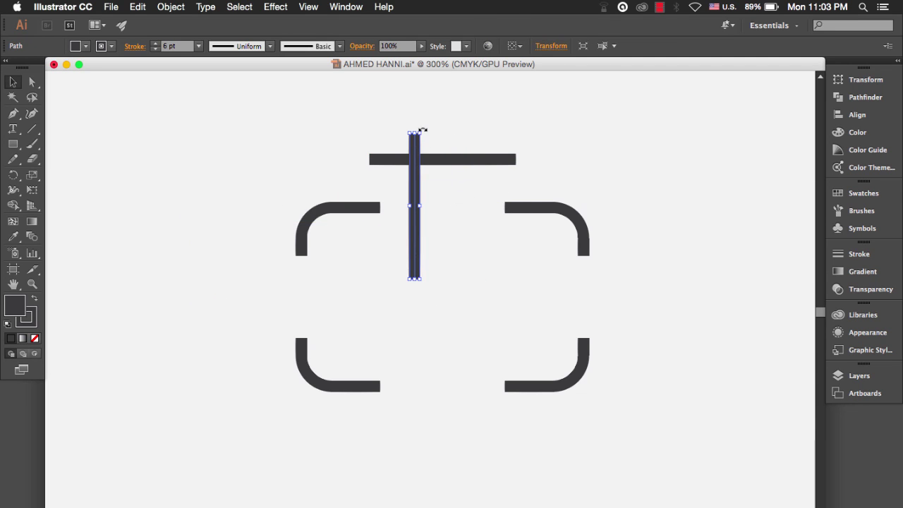
{"action": "left_click_drag", "start_coordinate": [422, 128], "coordinate": [453, 136]}
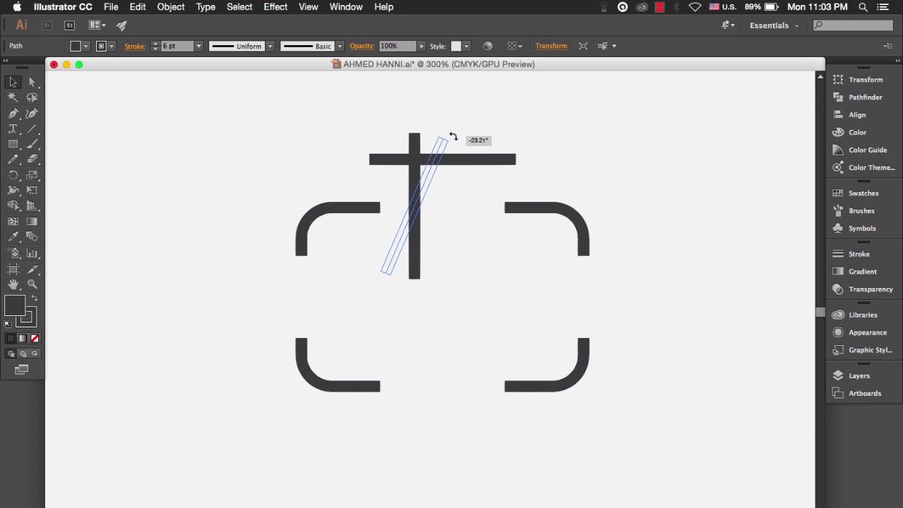
{"action": "left_click_drag", "start_coordinate": [453, 136], "coordinate": [455, 137]}
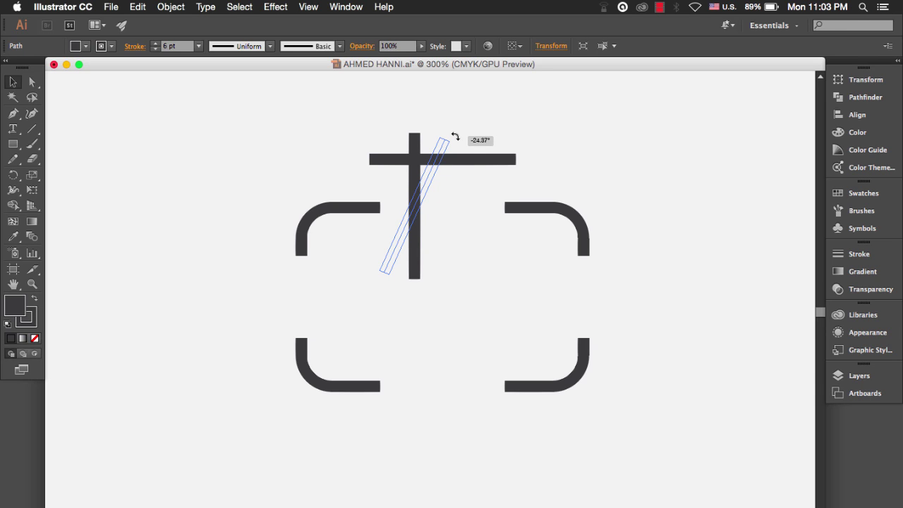
{"action": "left_click_drag", "start_coordinate": [455, 137], "coordinate": [455, 137]}
{"action": "left_click", "coordinate": [455, 206]}
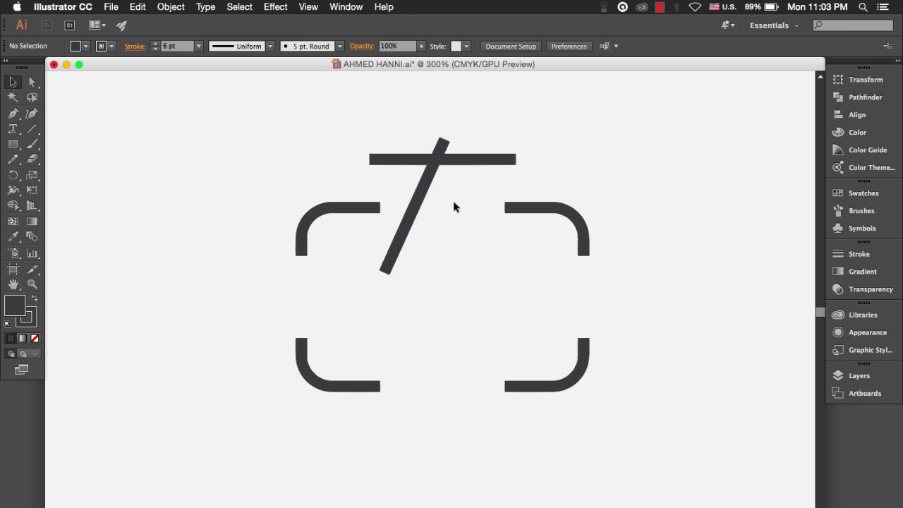
{"action": "left_click_drag", "start_coordinate": [427, 194], "coordinate": [415, 191]}
Reflect a copy of the slanted bar across the vertical axis, forming an X
{"action": "right_click", "coordinate": [415, 190]}
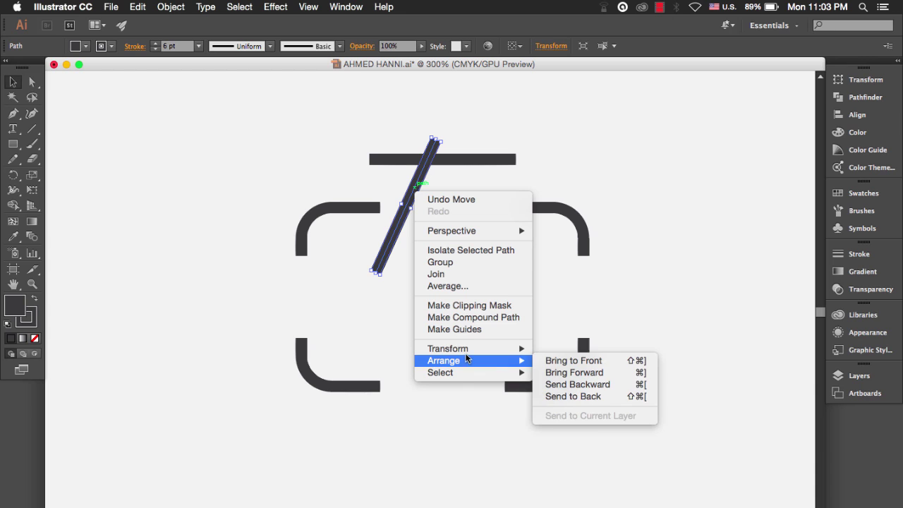
{"action": "mouse_move", "coordinate": [466, 349]}
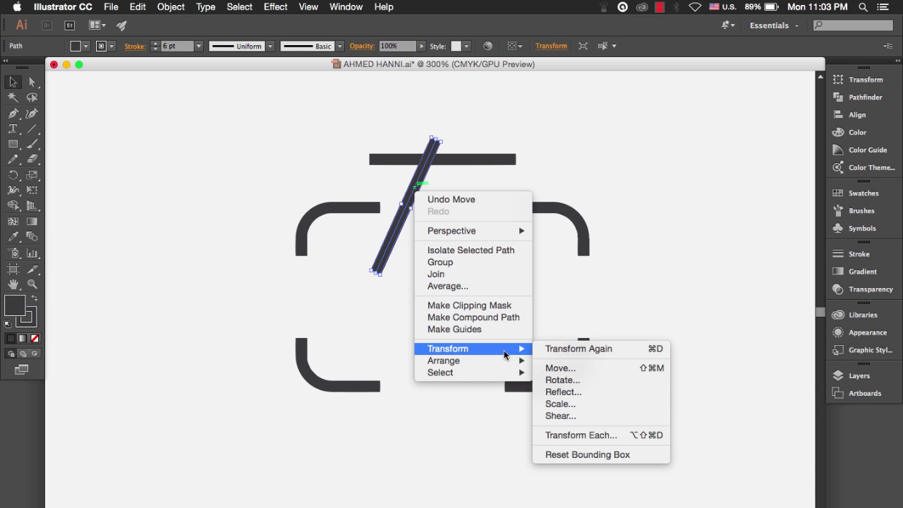
{"action": "left_click", "coordinate": [570, 393]}
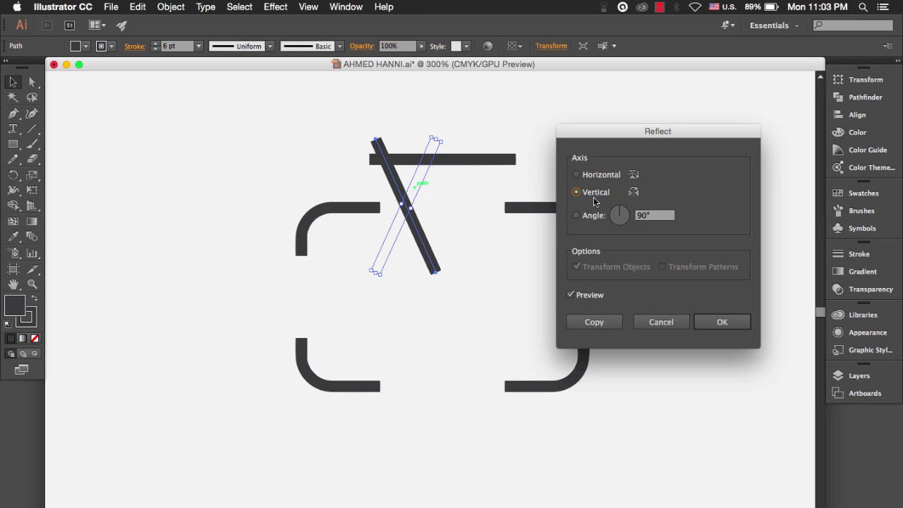
{"action": "left_click", "coordinate": [595, 322]}
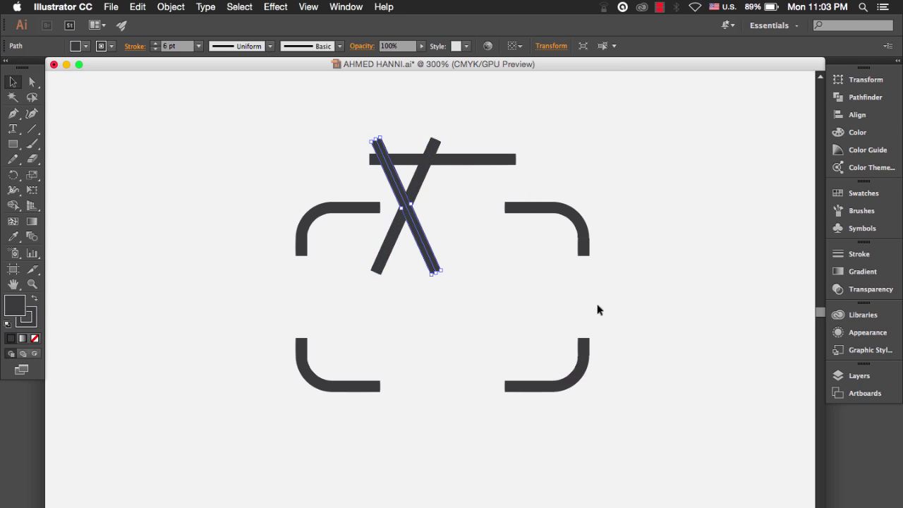
Spread the two diagonal legs apart into an A over the crossbar, then select all three
{"action": "left_click", "coordinate": [531, 148]}
{"action": "left_click_drag", "start_coordinate": [412, 225], "coordinate": [501, 226]}
{"action": "left_click", "coordinate": [413, 228]}
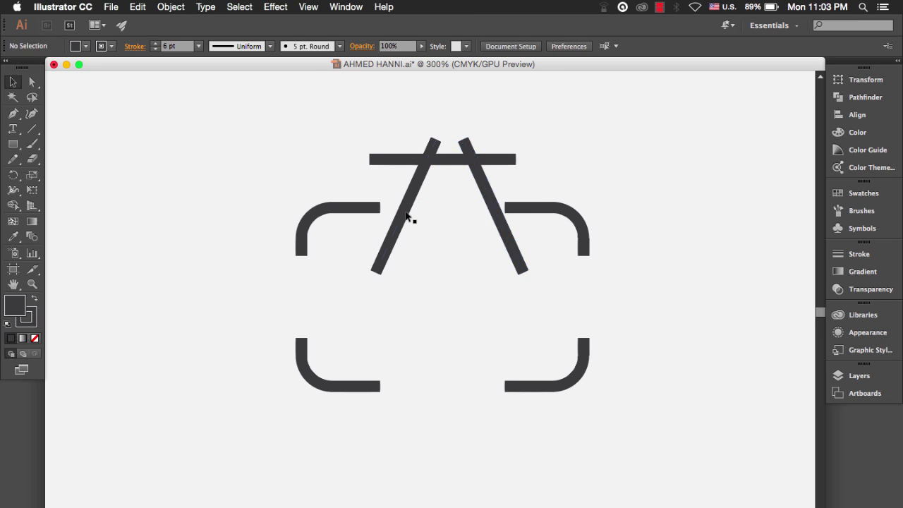
{"action": "left_click_drag", "start_coordinate": [407, 209], "coordinate": [379, 209]}
{"action": "left_click", "coordinate": [477, 231]}
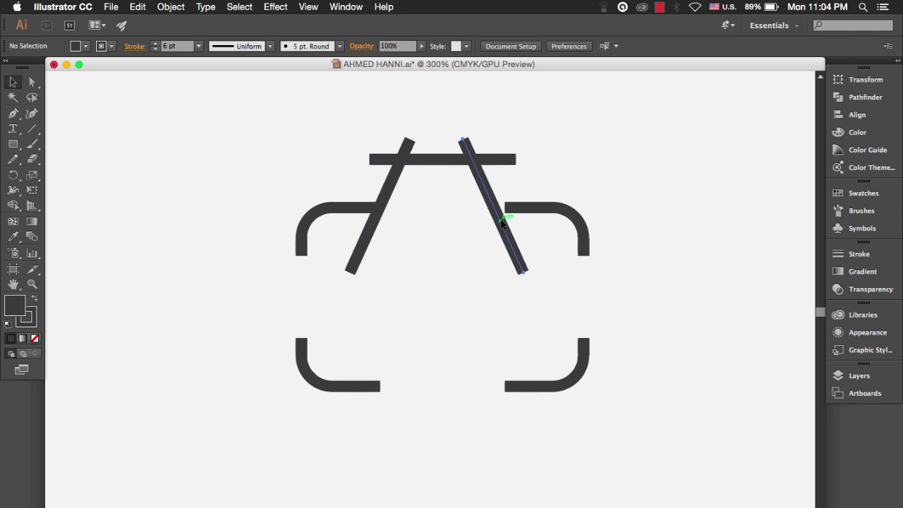
{"action": "left_click_drag", "start_coordinate": [505, 222], "coordinate": [513, 220]}
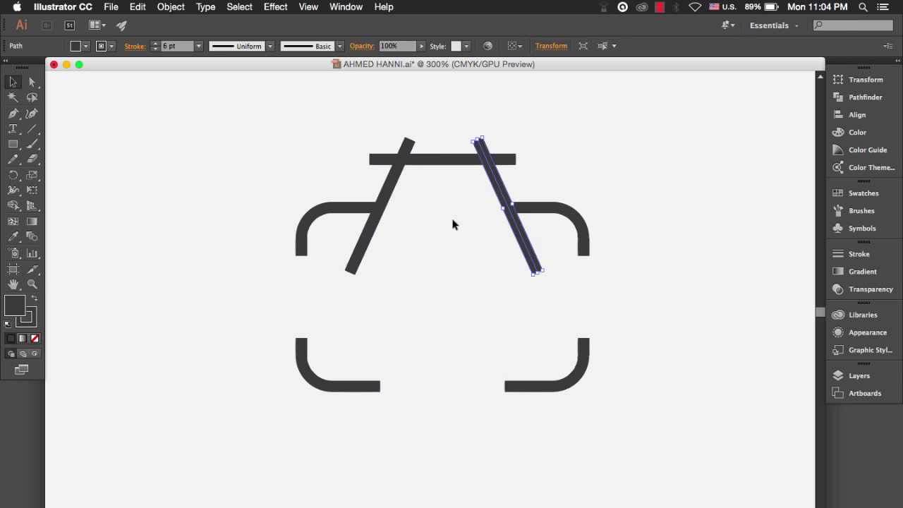
{"action": "left_click", "coordinate": [438, 226]}
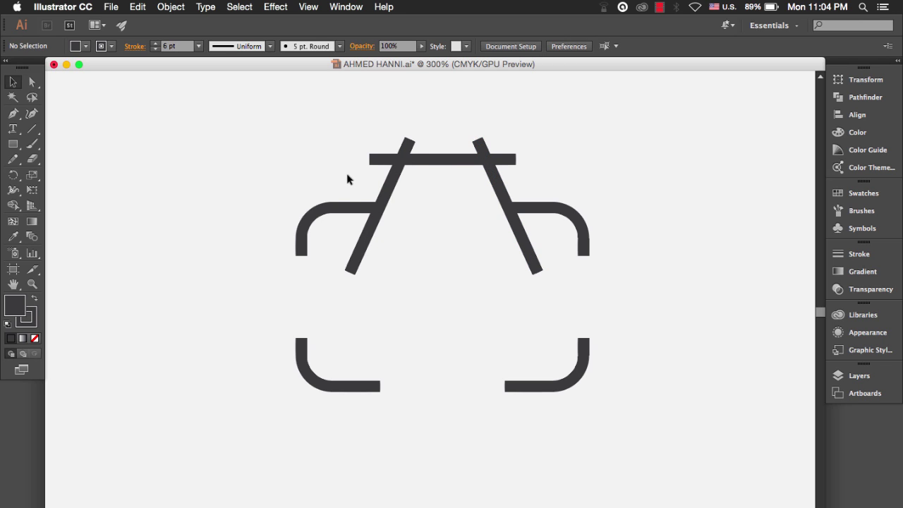
{"action": "left_click_drag", "start_coordinate": [347, 179], "coordinate": [516, 181]}
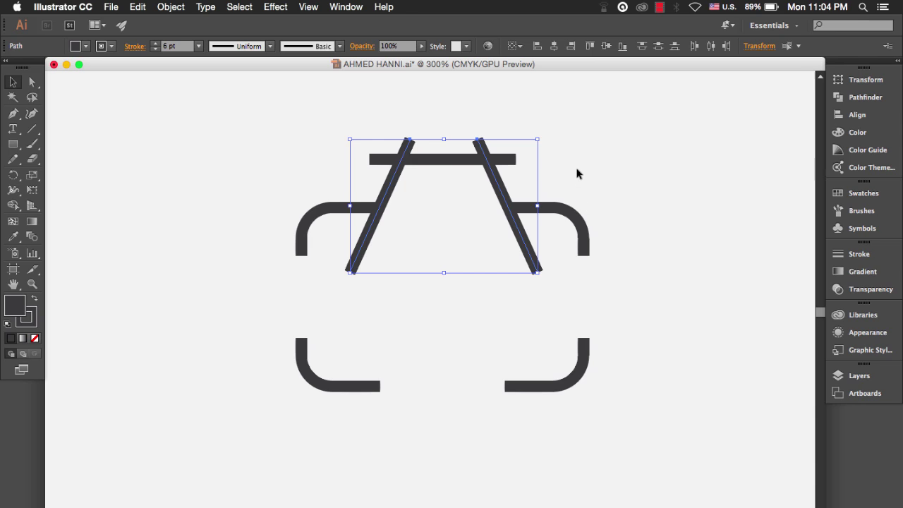
Group the A monogram parts, then select the top crossbar and both slanted strokes
{"action": "right_click", "coordinate": [494, 182]}
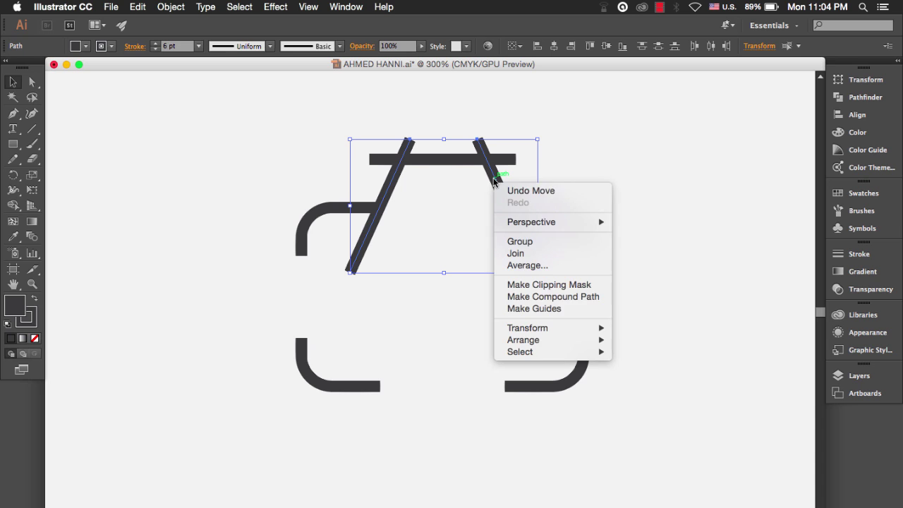
{"action": "left_click", "coordinate": [519, 242]}
{"action": "left_click", "coordinate": [313, 145]}
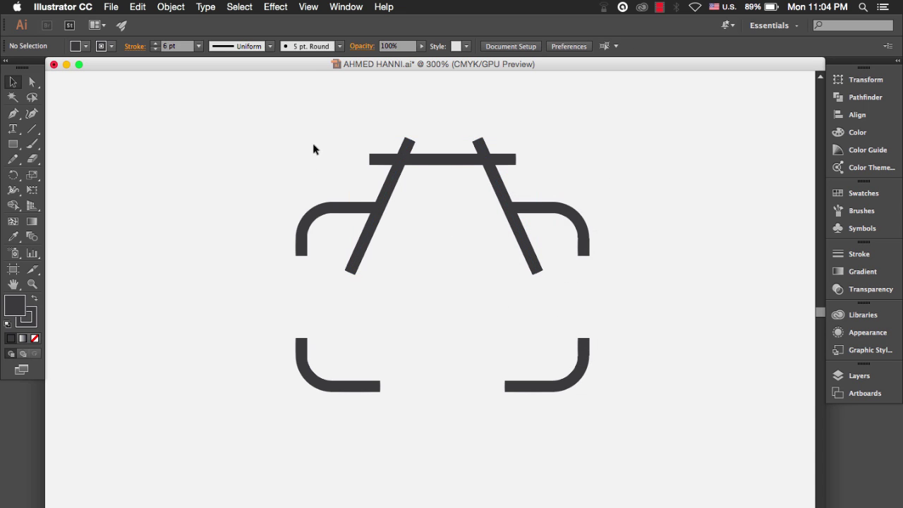
{"action": "left_click_drag", "start_coordinate": [314, 124], "coordinate": [583, 424]}
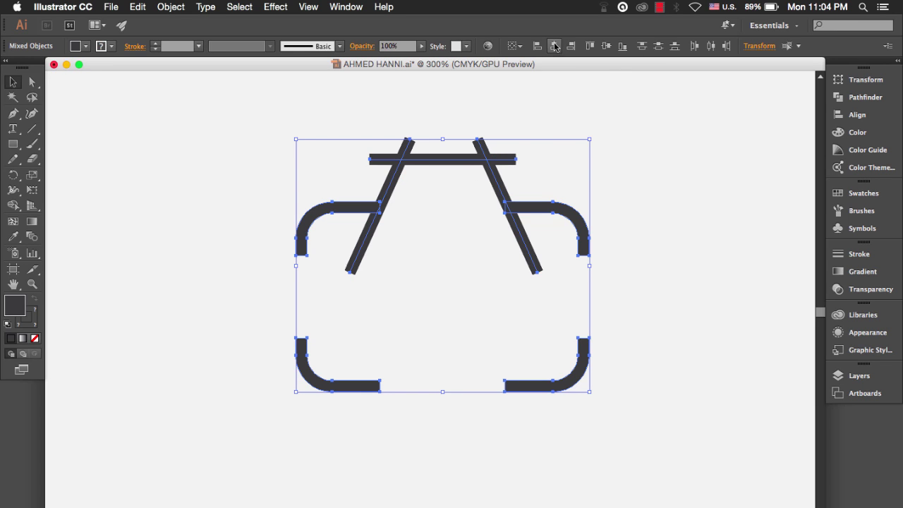
{"action": "left_click", "coordinate": [644, 203]}
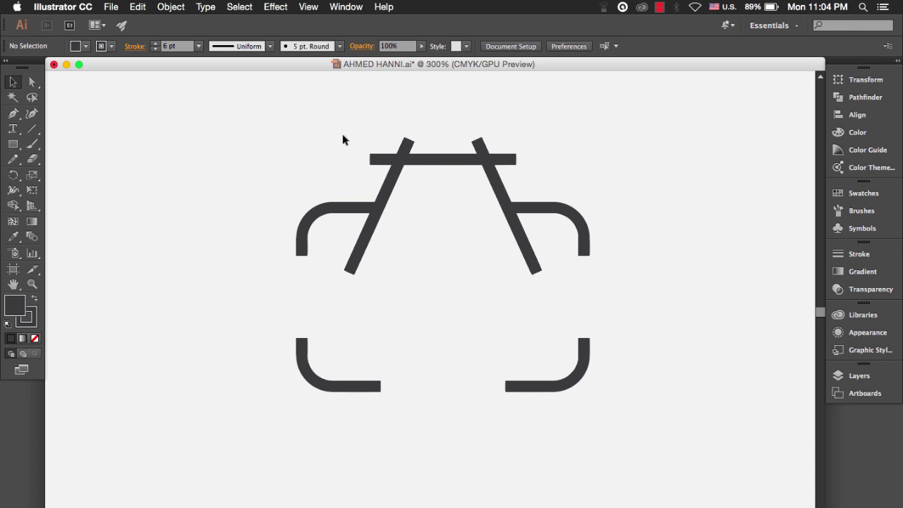
{"action": "left_click_drag", "start_coordinate": [343, 127], "coordinate": [533, 187]}
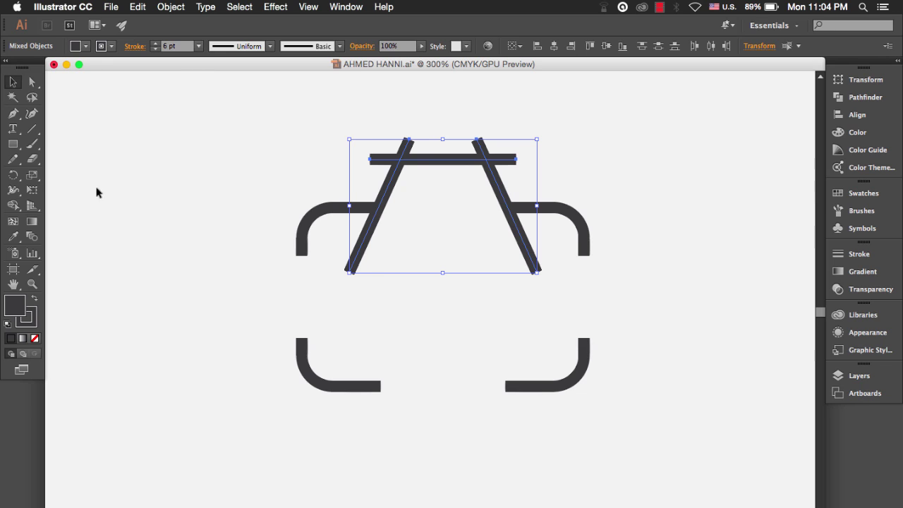
Remove the fill and expand the crossbar and slanted strokes into solid shapes
{"action": "left_click", "coordinate": [169, 8]}
{"action": "left_click", "coordinate": [434, 28]}
{"action": "left_click", "coordinate": [110, 47]}
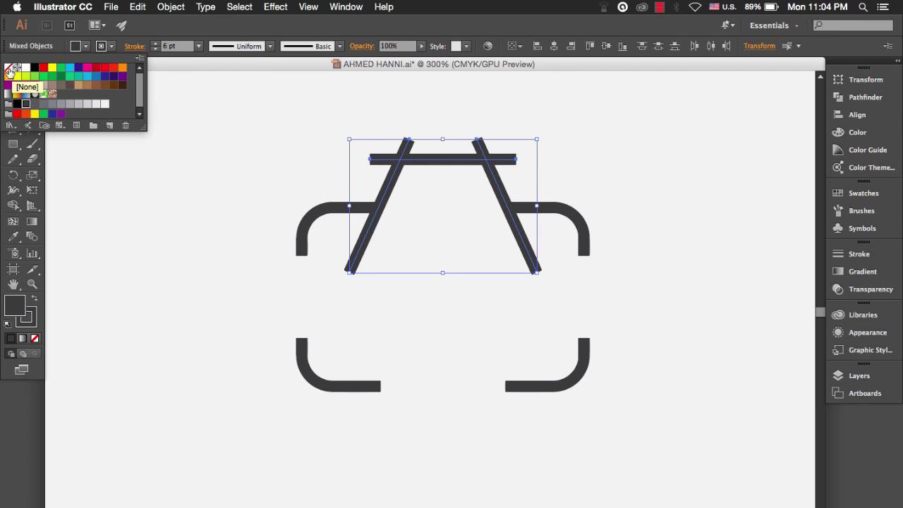
{"action": "left_click", "coordinate": [8, 69]}
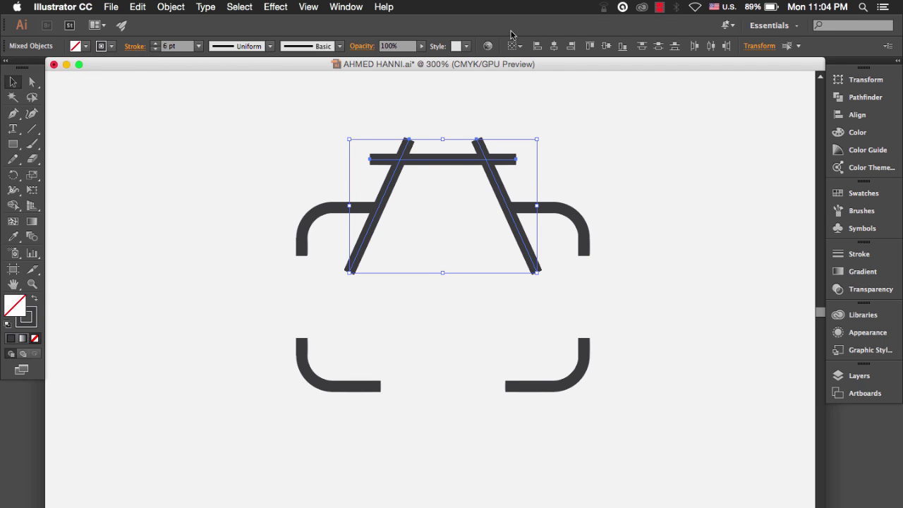
{"action": "left_click", "coordinate": [170, 9]}
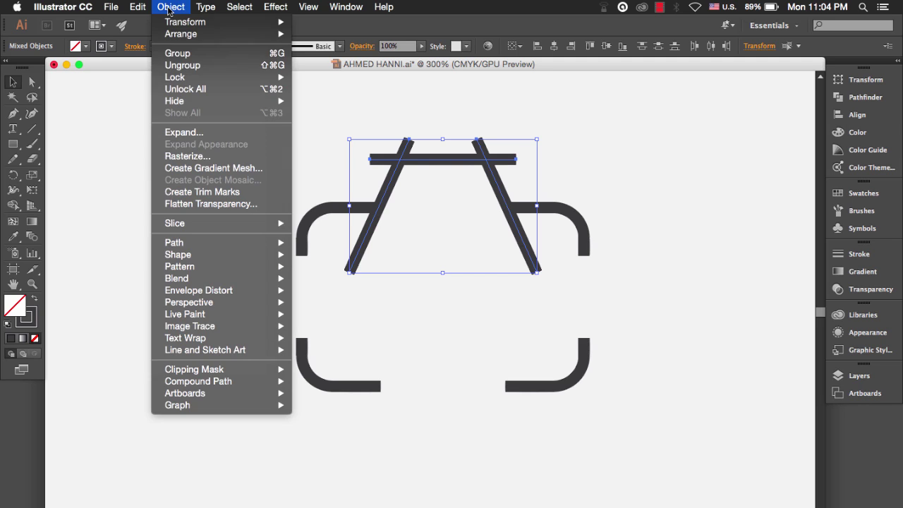
{"action": "left_click", "coordinate": [183, 134]}
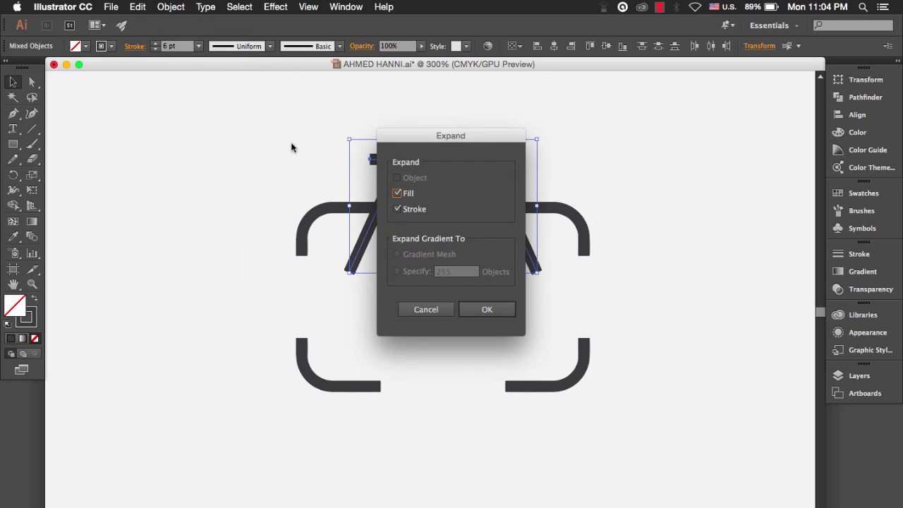
{"action": "left_click", "coordinate": [484, 309]}
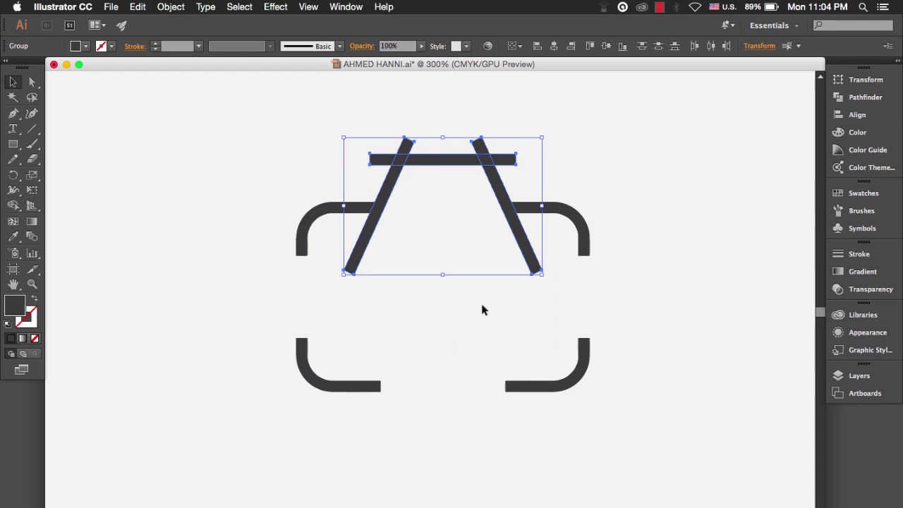
Group the expanded crossbar and slanted strokes together, then check the groups
{"action": "left_click", "coordinate": [438, 316]}
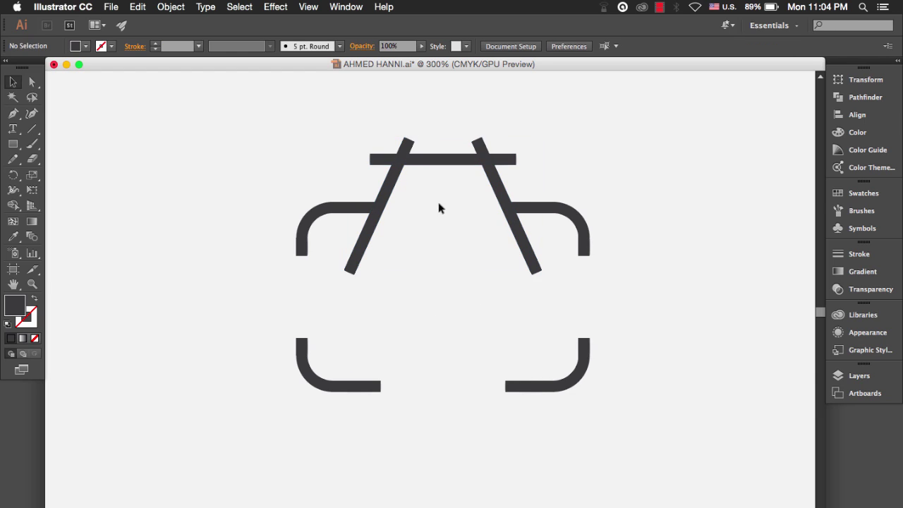
{"action": "left_click_drag", "start_coordinate": [373, 140], "coordinate": [493, 173]}
{"action": "right_click", "coordinate": [485, 164]}
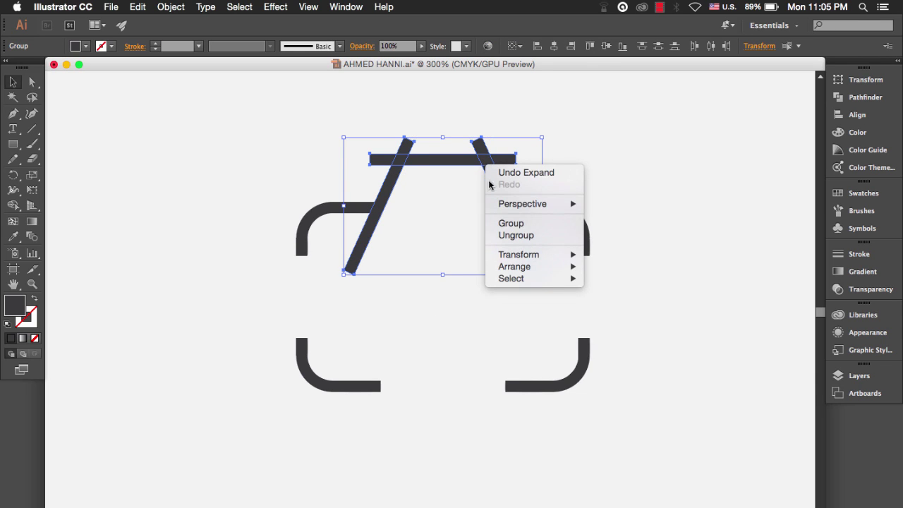
{"action": "left_click", "coordinate": [501, 223]}
{"action": "left_click", "coordinate": [454, 300]}
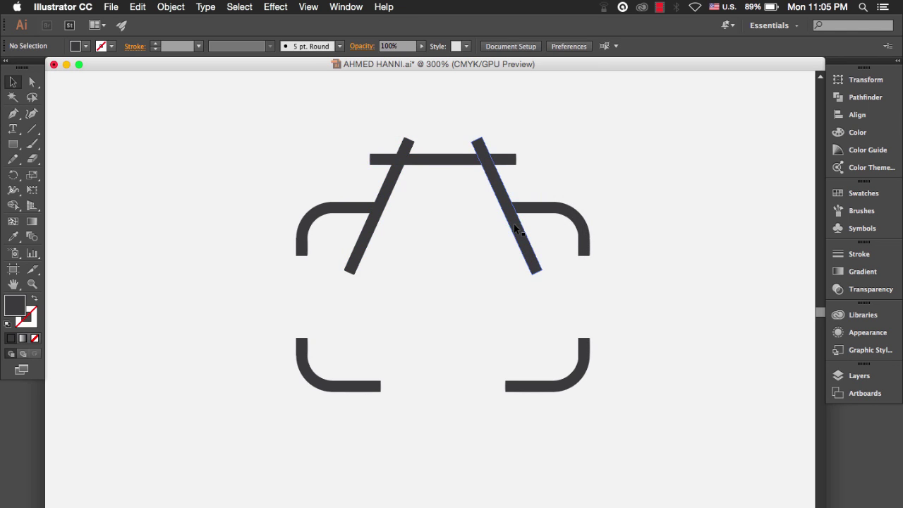
{"action": "left_click", "coordinate": [516, 228]}
{"action": "left_click", "coordinate": [524, 211]}
{"action": "left_click", "coordinate": [482, 239]}
Move the crossbar group aside and nudge the top-left bracket's inner arm right twice
{"action": "scroll", "coordinate": [495, 213], "scroll_direction": "up", "scroll_amount": 1}
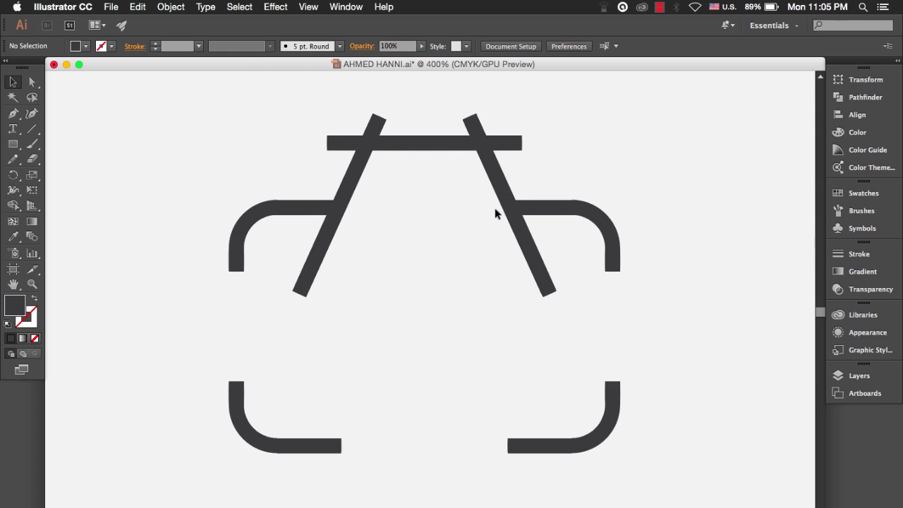
{"action": "left_click_drag", "start_coordinate": [519, 230], "coordinate": [157, 227]}
{"action": "left_click", "coordinate": [375, 280]}
{"action": "left_click", "coordinate": [30, 83]}
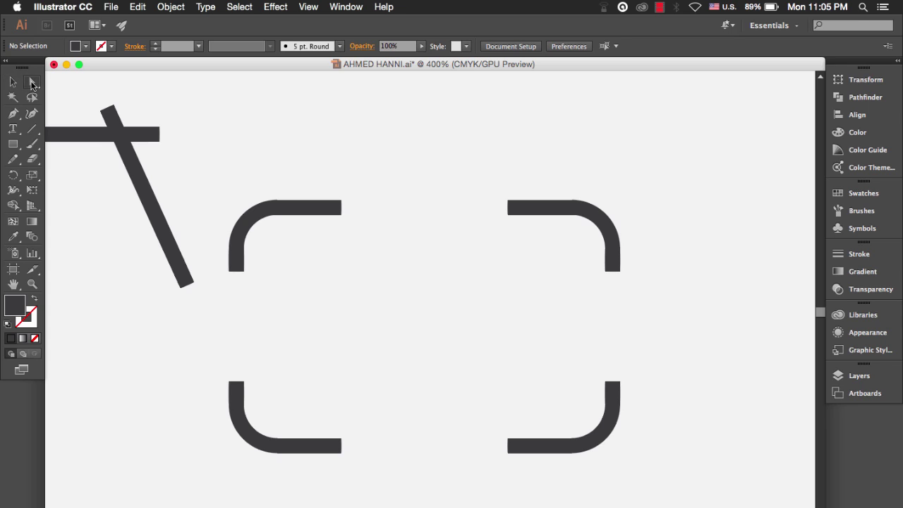
{"action": "left_click_drag", "start_coordinate": [333, 182], "coordinate": [363, 238]}
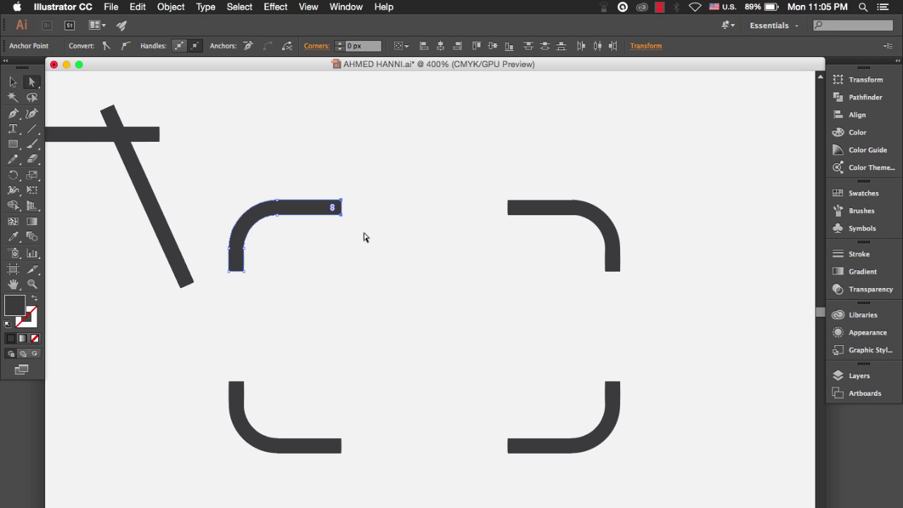
{"action": "key", "text": "Right"}
{"action": "key", "text": "Right"}
{"action": "key", "text": "Right"}
{"action": "key", "text": "Right"}
{"action": "key", "text": "Right"}
{"action": "key", "text": "Right"}
{"action": "key", "text": "Right"}
{"action": "key", "text": "Right"}
{"action": "key", "text": "Right"}
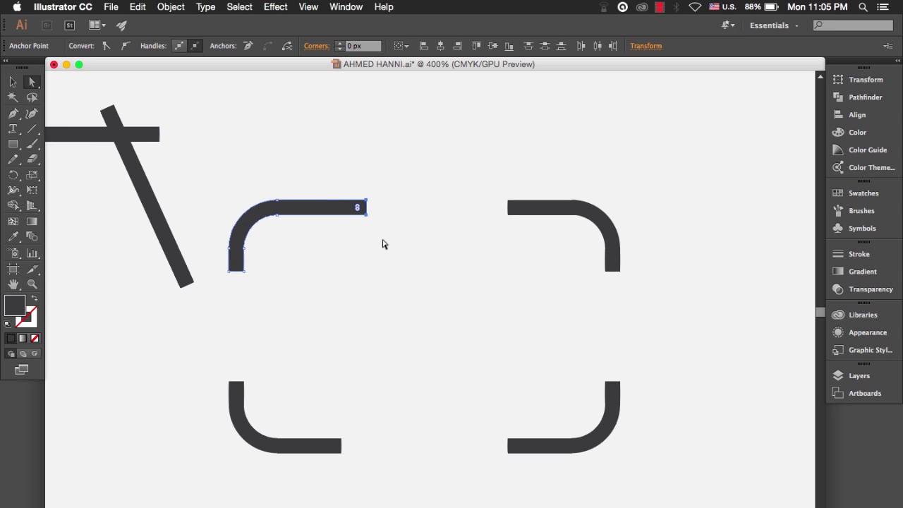
{"action": "key", "text": "Right"}
{"action": "key", "text": "Right"}
{"action": "key", "text": "Right"}
{"action": "key", "text": "Right"}
{"action": "left_click", "coordinate": [406, 254]}
Nudge the top-right bracket's inner arm left twice and return the crossbar group to centre
{"action": "left_click_drag", "start_coordinate": [487, 185], "coordinate": [521, 238]}
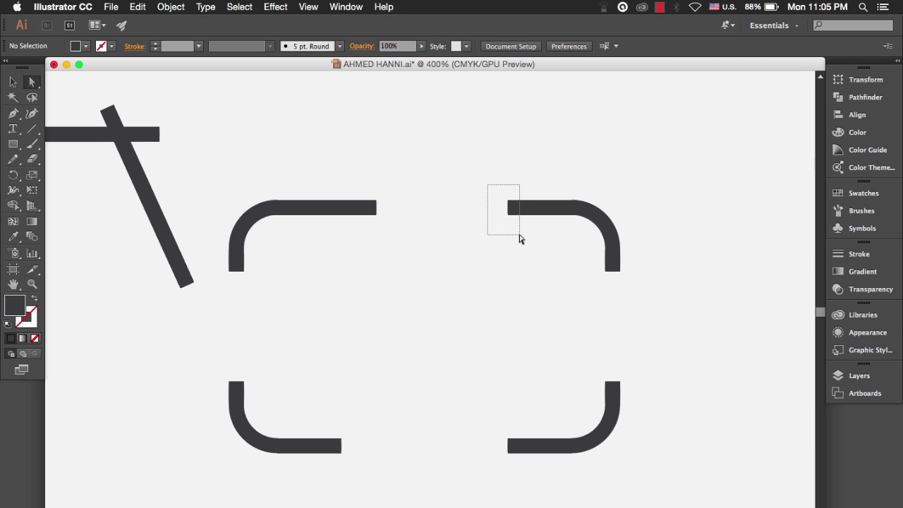
{"action": "key", "text": "Left"}
{"action": "key", "text": "Left"}
{"action": "key", "text": "Left"}
{"action": "key", "text": "Left"}
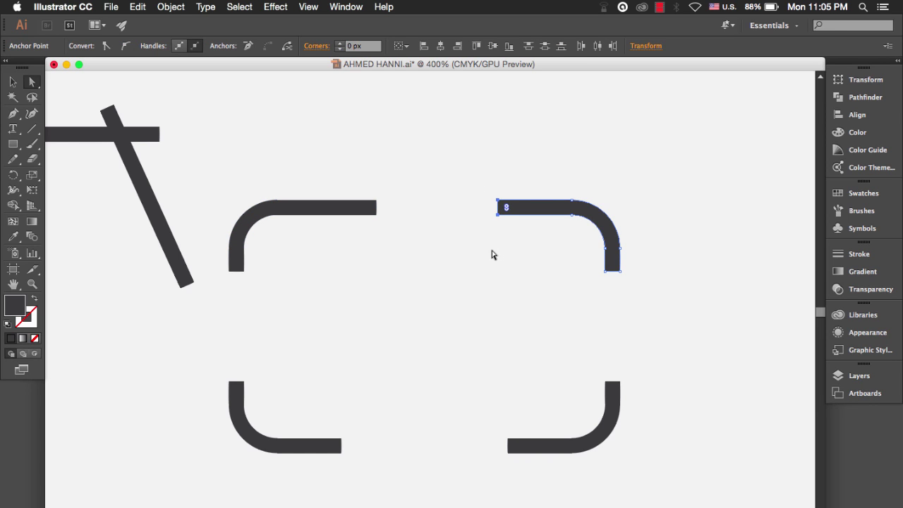
{"action": "key", "text": "Left"}
{"action": "key", "text": "Left"}
{"action": "key", "text": "Left"}
{"action": "key", "text": "Left"}
{"action": "key", "text": "Left"}
{"action": "key", "text": "Left"}
{"action": "key", "text": "Left"}
{"action": "key", "text": "Left"}
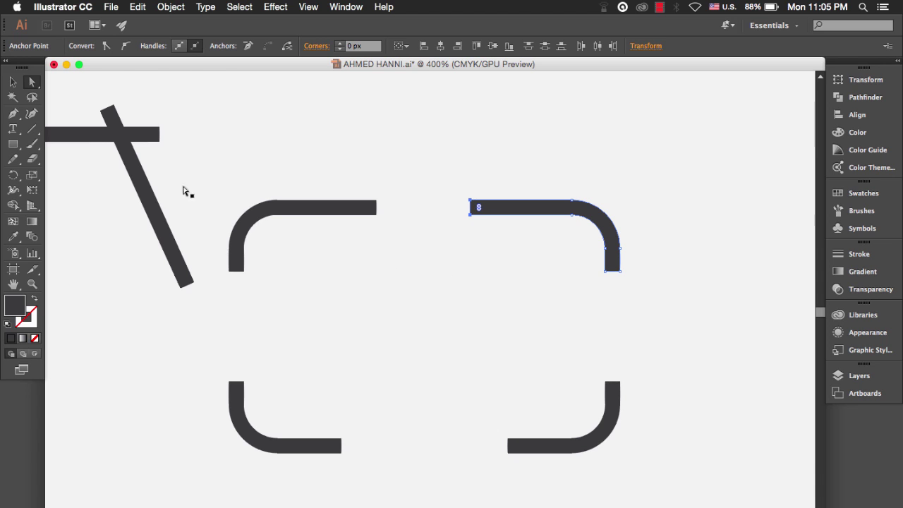
{"action": "left_click", "coordinate": [13, 82]}
{"action": "left_click", "coordinate": [303, 134]}
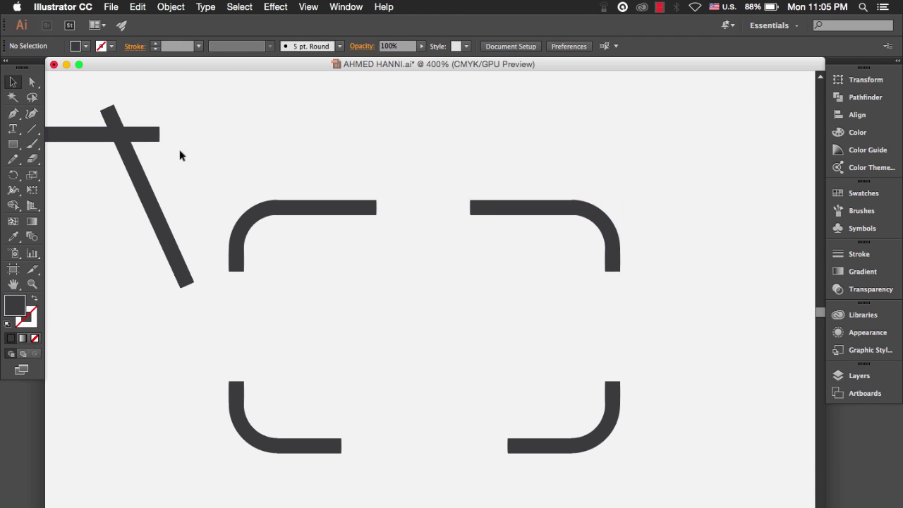
{"action": "left_click_drag", "start_coordinate": [125, 153], "coordinate": [491, 159]}
Lower the crossbar group about 7 px over the bracket arms and select all camera pieces
{"action": "left_click", "coordinate": [417, 348]}
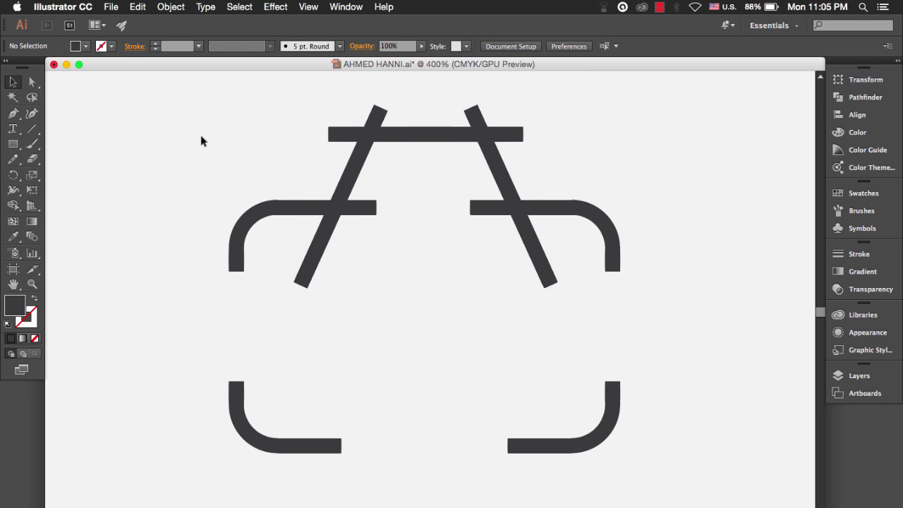
{"action": "left_click_drag", "start_coordinate": [238, 134], "coordinate": [548, 357]}
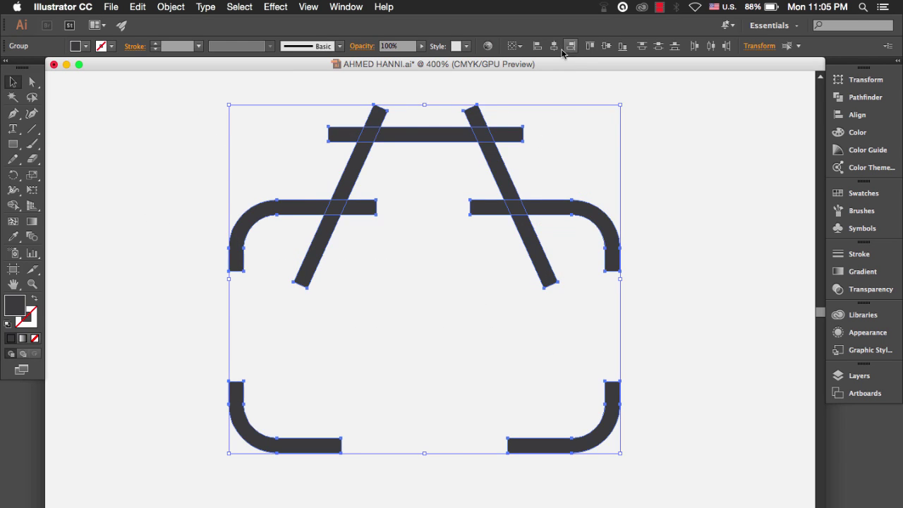
{"action": "left_click", "coordinate": [379, 280]}
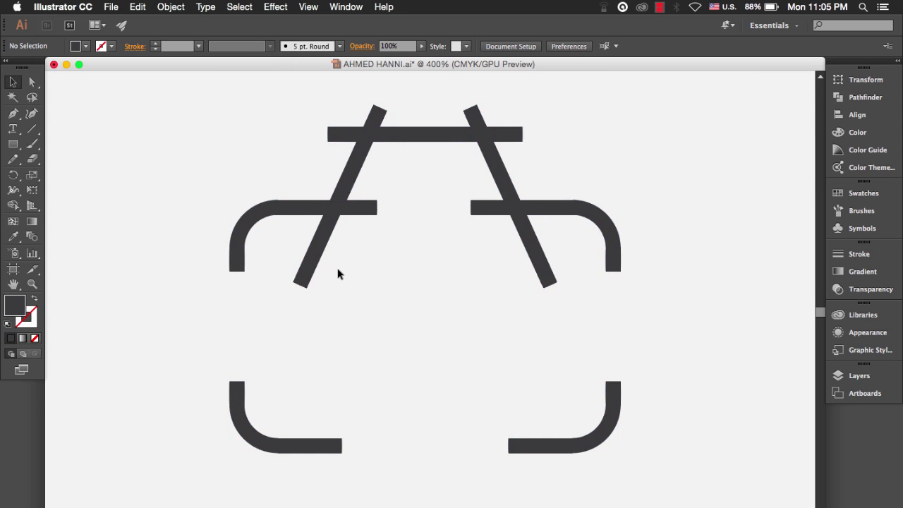
{"action": "scroll", "coordinate": [337, 272], "scroll_direction": "up", "scroll_amount": 2}
{"action": "scroll", "coordinate": [337, 272], "scroll_direction": "down", "scroll_amount": 1}
{"action": "scroll", "coordinate": [343, 272], "scroll_direction": "down", "scroll_amount": 1}
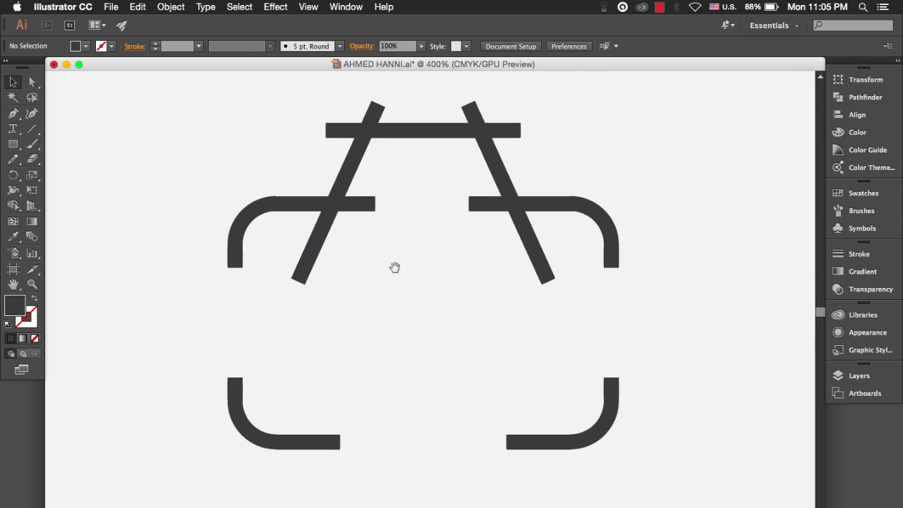
{"action": "left_click_drag", "start_coordinate": [395, 267], "coordinate": [386, 279]}
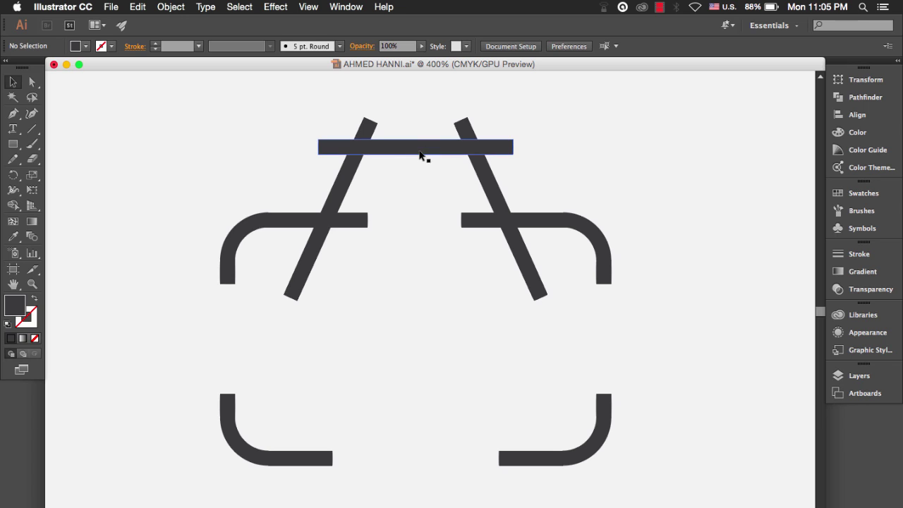
{"action": "left_click_drag", "start_coordinate": [419, 150], "coordinate": [419, 154]}
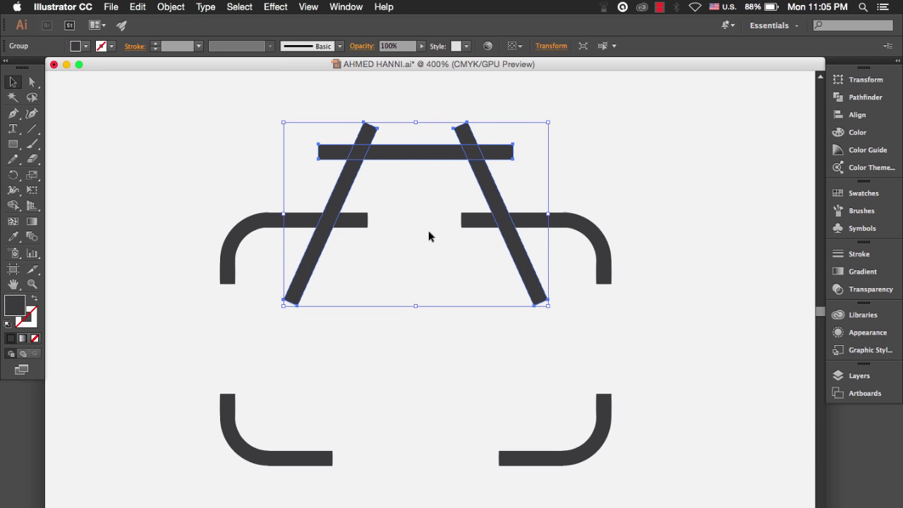
{"action": "left_click", "coordinate": [421, 262]}
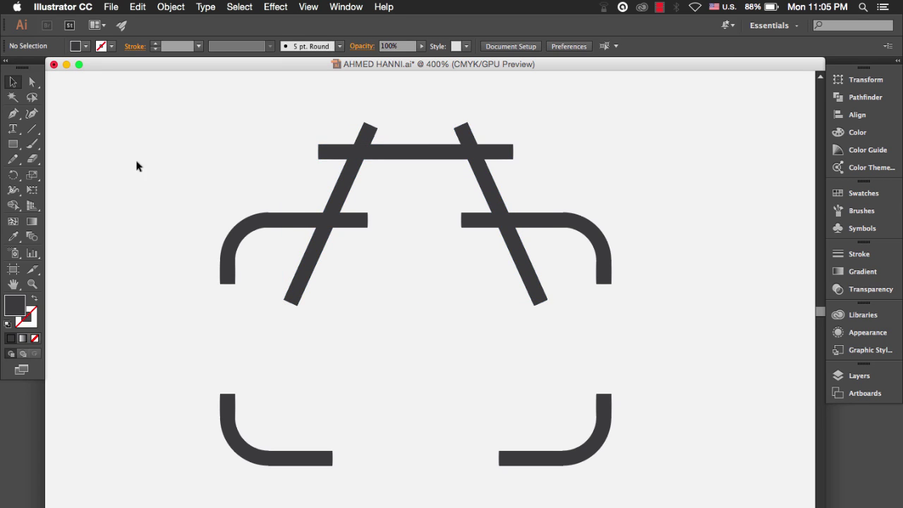
{"action": "left_click_drag", "start_coordinate": [125, 128], "coordinate": [609, 483]}
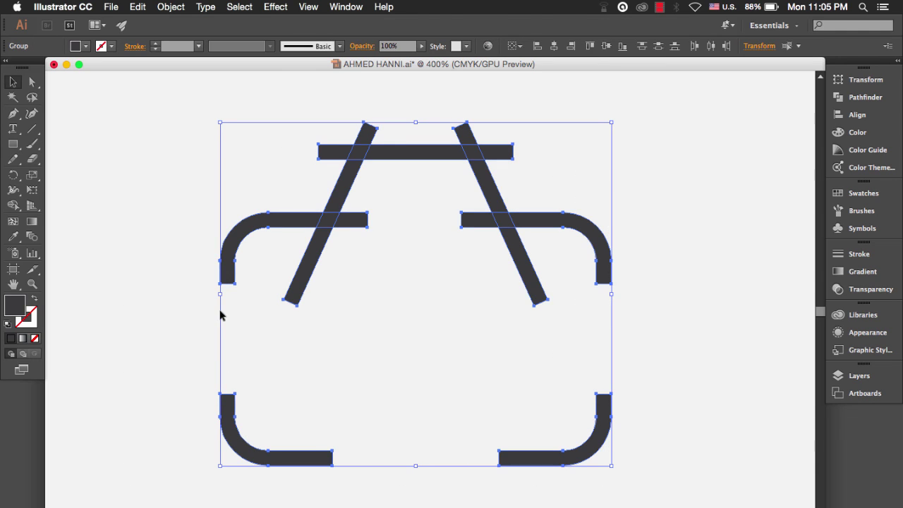
{"action": "left_click", "coordinate": [14, 207]}
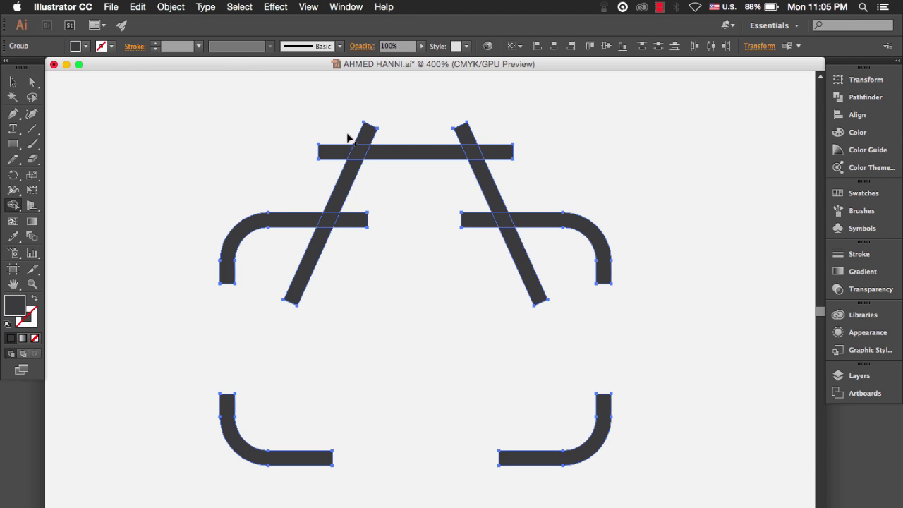
Delete the slant tips, crossbar ends, lower leg sections and arm stubs with Shape Builder
{"action": "mouse_move", "coordinate": [348, 138]}
{"action": "left_mouse_down"}
{"action": "mouse_move", "coordinate": [497, 140]}
{"action": "mouse_move", "coordinate": [504, 179]}
{"action": "left_mouse_up"}
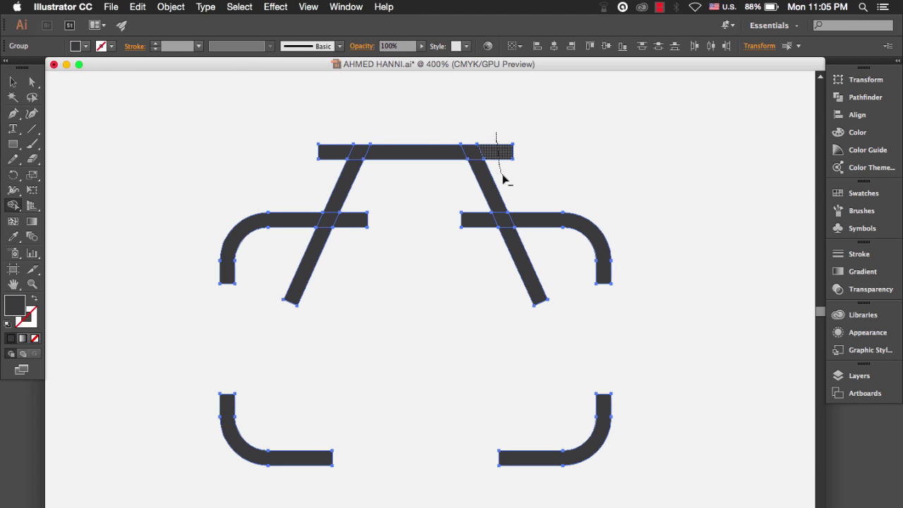
{"action": "left_click_drag", "start_coordinate": [347, 132], "coordinate": [322, 175]}
{"action": "left_click_drag", "start_coordinate": [283, 256], "coordinate": [502, 257]}
{"action": "left_click", "coordinate": [351, 219], "text": "alt"}
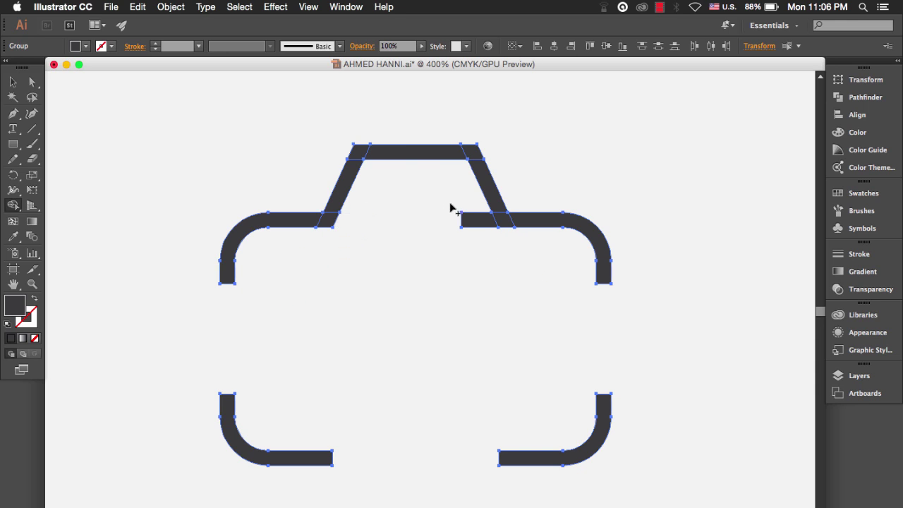
{"action": "left_click", "coordinate": [469, 219], "text": "alt"}
{"action": "left_click", "coordinate": [12, 82]}
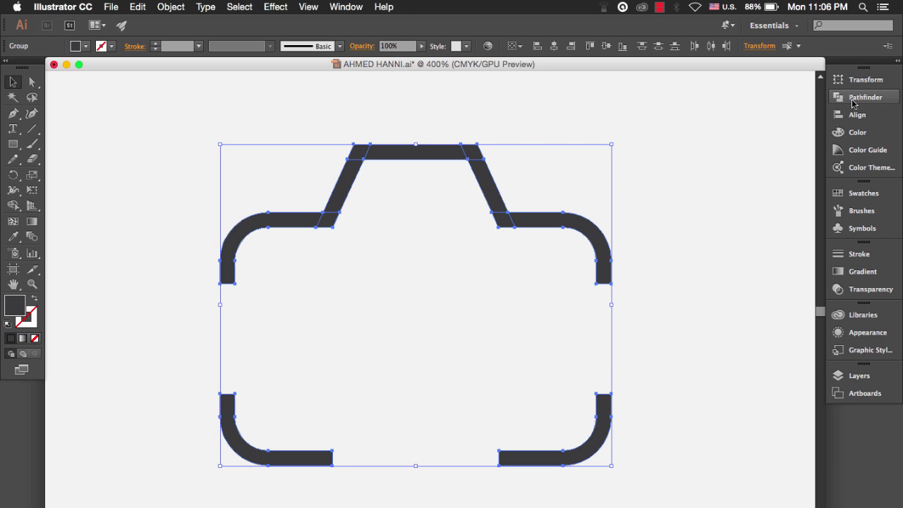
{"action": "left_click", "coordinate": [852, 100]}
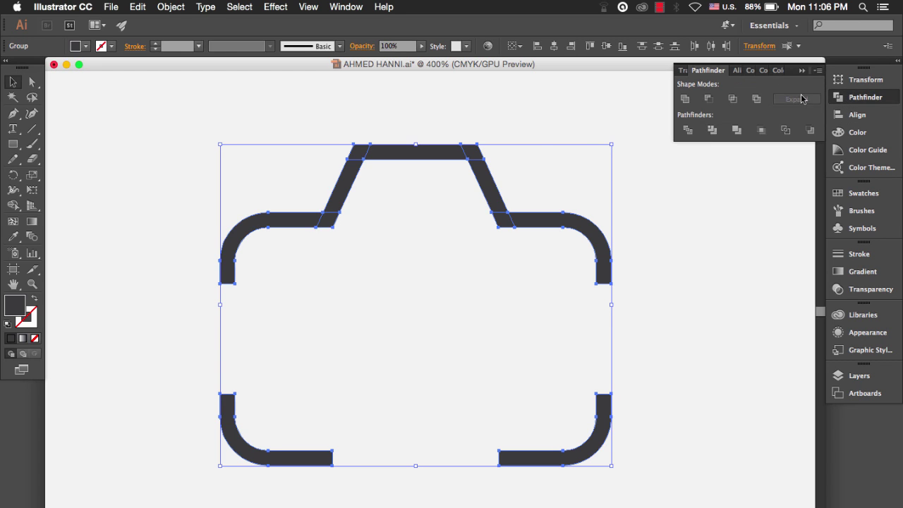
Unite the trapezoid hump and upper bracket arms into one shape with Pathfinder
{"action": "left_click", "coordinate": [684, 103]}
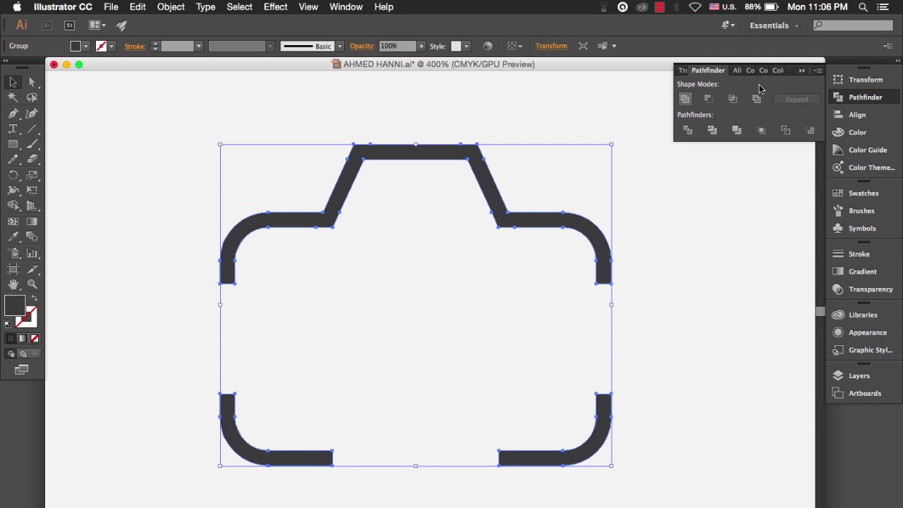
{"action": "left_click", "coordinate": [802, 70]}
{"action": "left_click", "coordinate": [465, 251]}
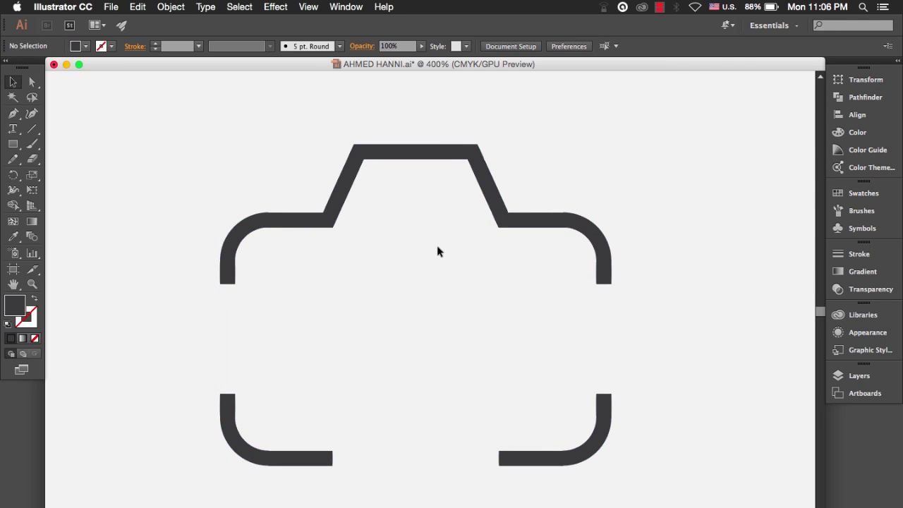
{"action": "scroll", "coordinate": [438, 250], "scroll_direction": "up", "scroll_amount": 1}
{"action": "scroll", "coordinate": [437, 251], "scroll_direction": "down", "scroll_amount": 1}
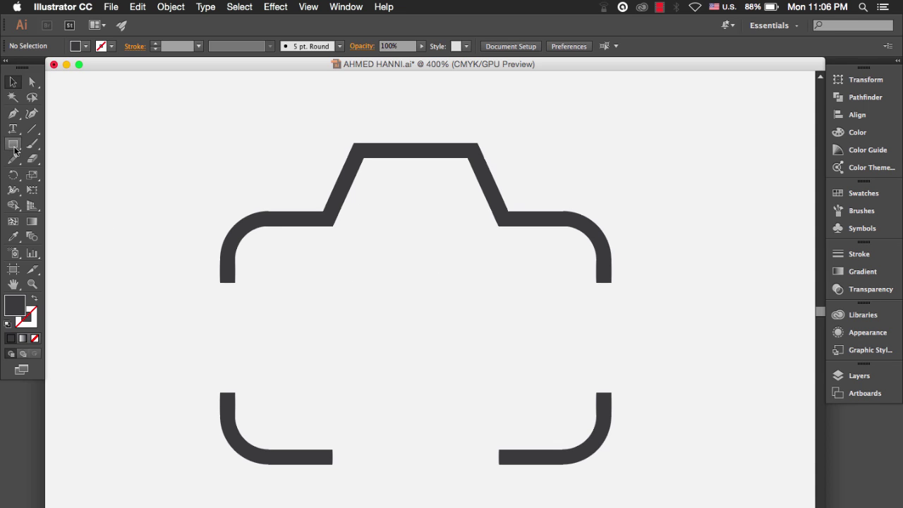
Draw a circle in the camera body with no fill and a 6 pt stroke
{"action": "left_click_drag", "start_coordinate": [14, 148], "coordinate": [46, 171]}
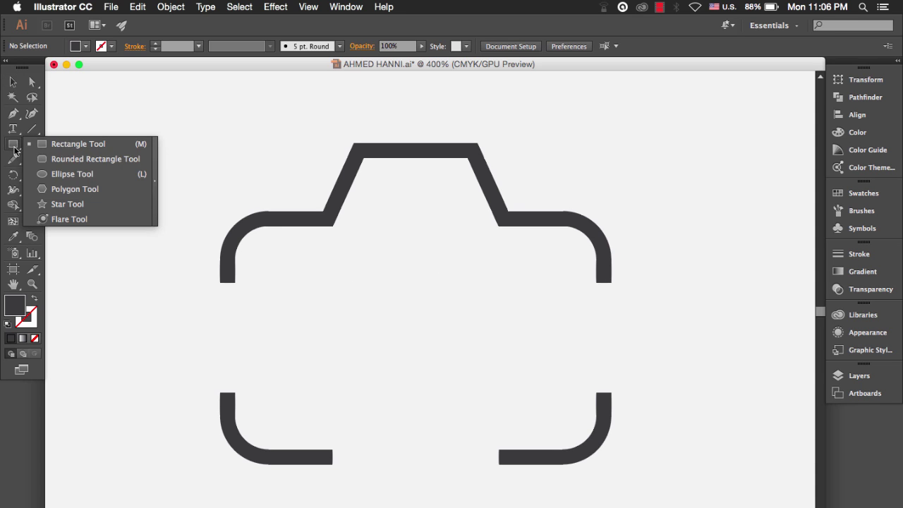
{"action": "left_click", "coordinate": [47, 171]}
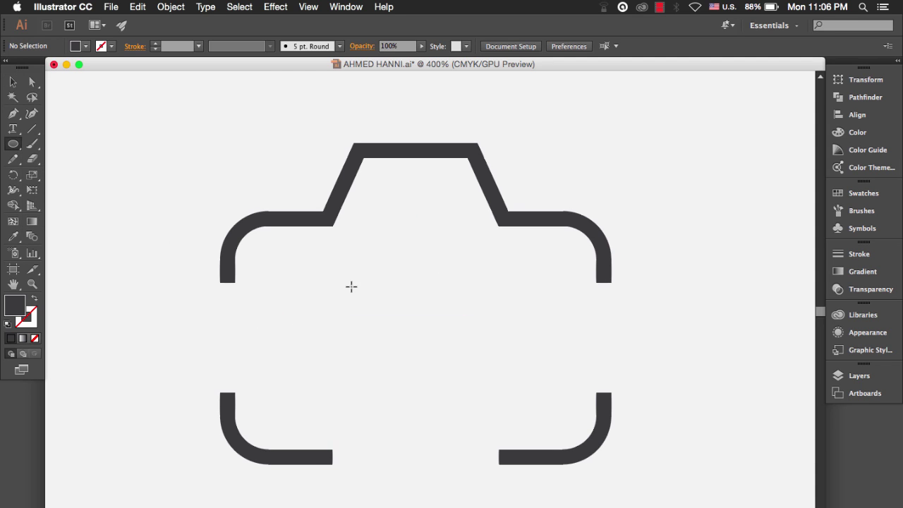
{"action": "mouse_move", "coordinate": [344, 259]}
{"action": "left_mouse_down"}
{"action": "mouse_move", "coordinate": [464, 394]}
{"action": "mouse_move", "coordinate": [513, 428]}
{"action": "left_mouse_up"}
{"action": "left_click", "coordinate": [11, 83]}
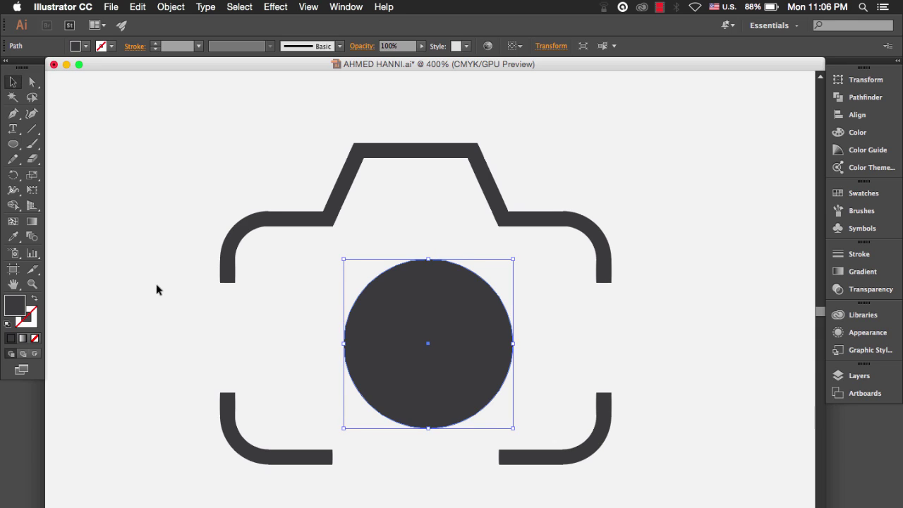
{"action": "left_click", "coordinate": [33, 300]}
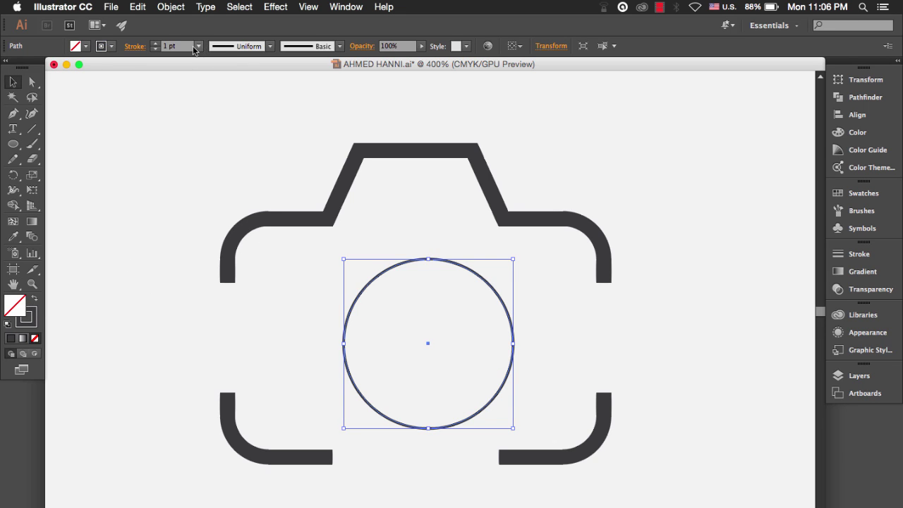
{"action": "left_click", "coordinate": [198, 46]}
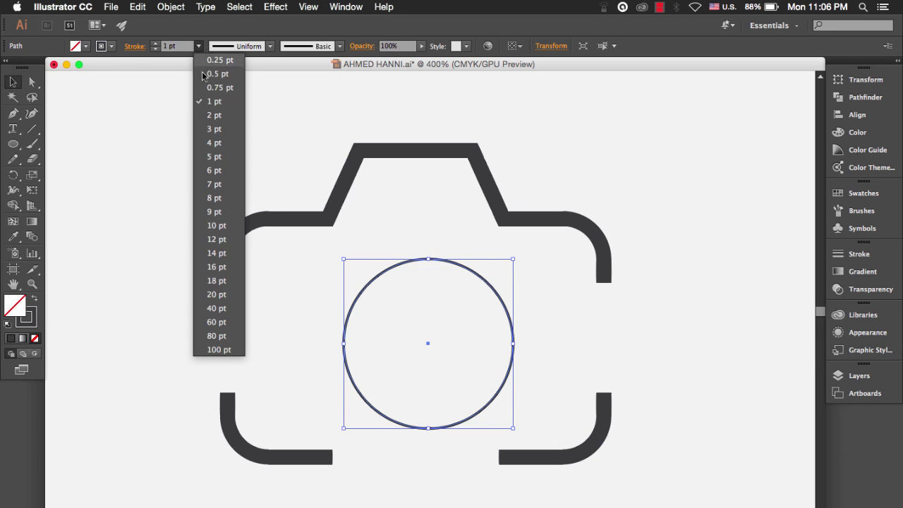
{"action": "left_click", "coordinate": [209, 171]}
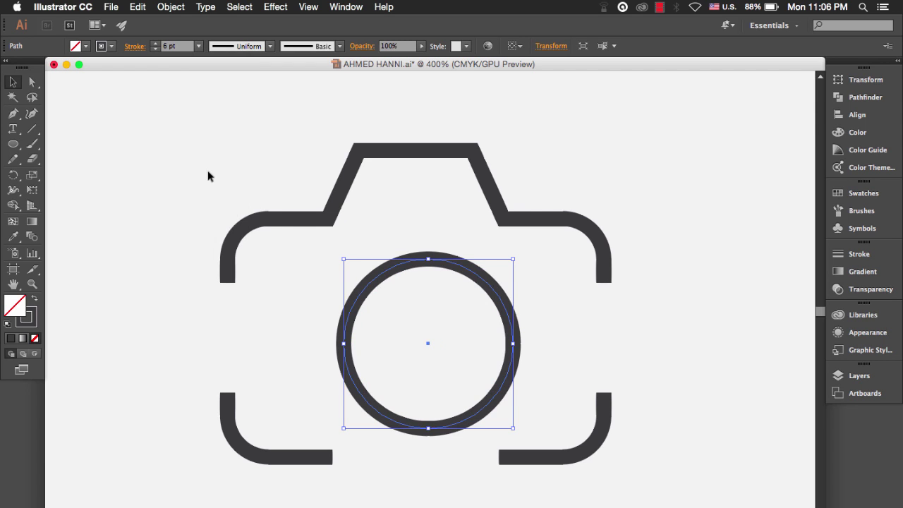
Reposition the lens circle up and left and enlarge it slightly
{"action": "left_click", "coordinate": [300, 299]}
{"action": "left_click_drag", "start_coordinate": [377, 279], "coordinate": [359, 262]}
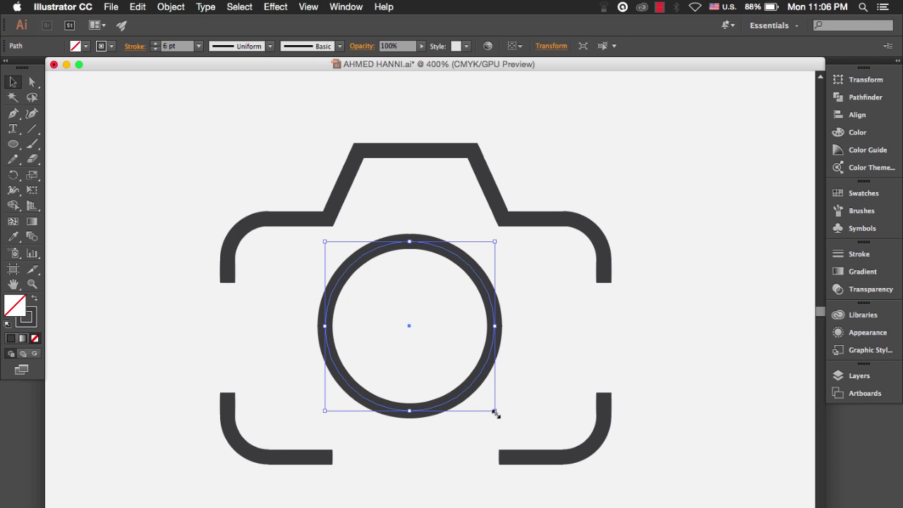
{"action": "left_click_drag", "start_coordinate": [495, 413], "coordinate": [509, 424]}
{"action": "left_click", "coordinate": [547, 382]}
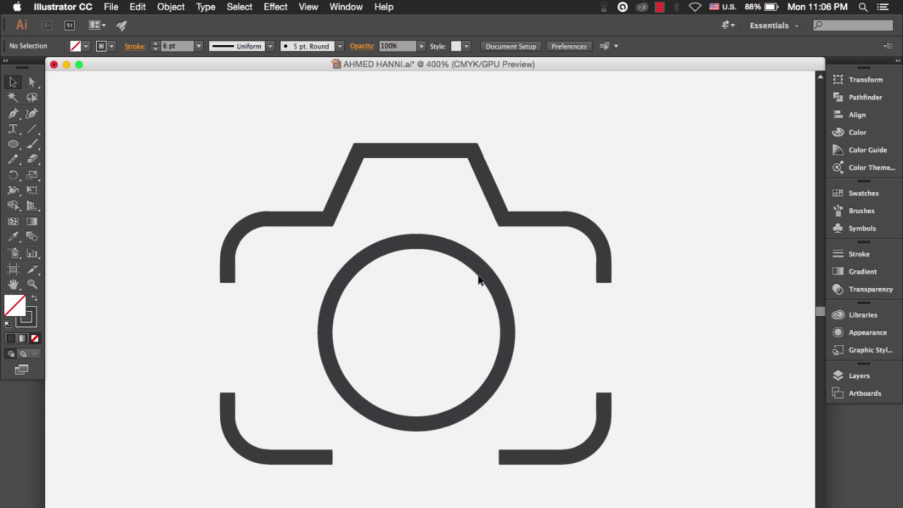
{"action": "left_click", "coordinate": [484, 273]}
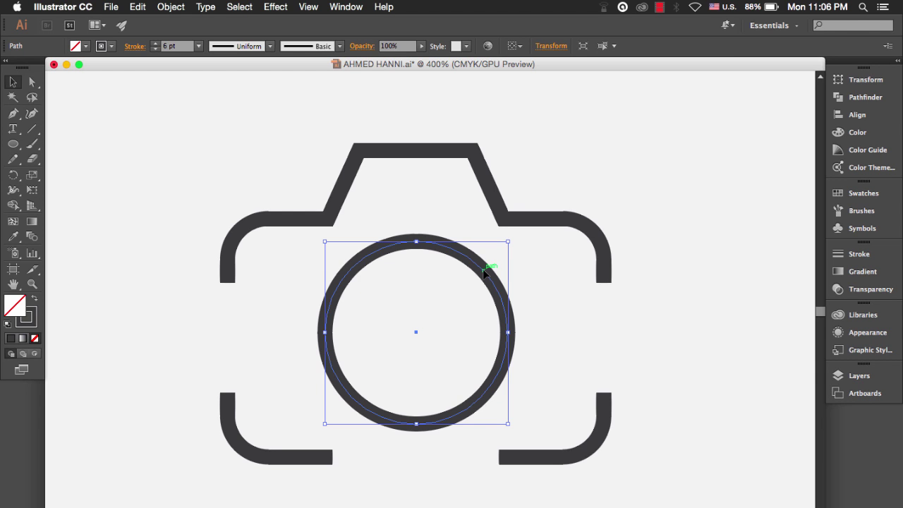
Copy the lens circle, shrink it to about 66 px, and centre it inside the lens
{"action": "left_click_drag", "start_coordinate": [484, 274], "coordinate": [208, 262], "text": "alt"}
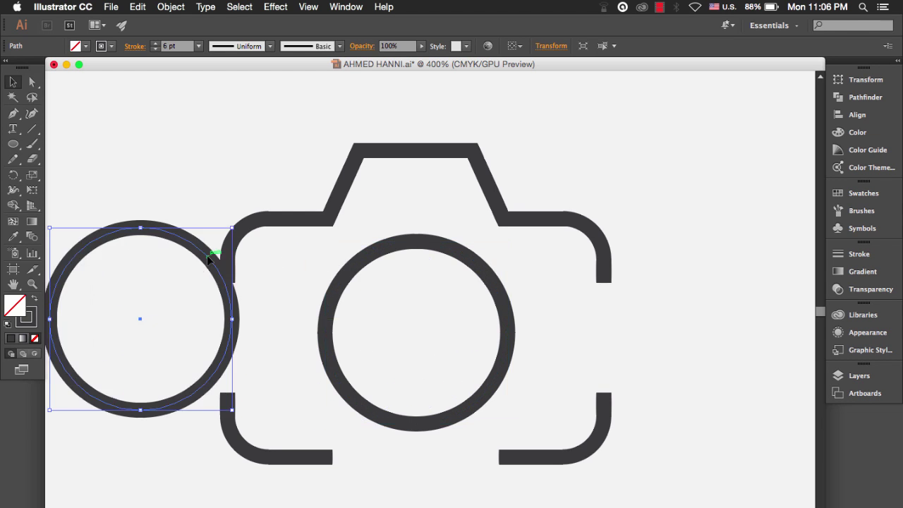
{"action": "left_click_drag", "start_coordinate": [142, 228], "coordinate": [141, 227]}
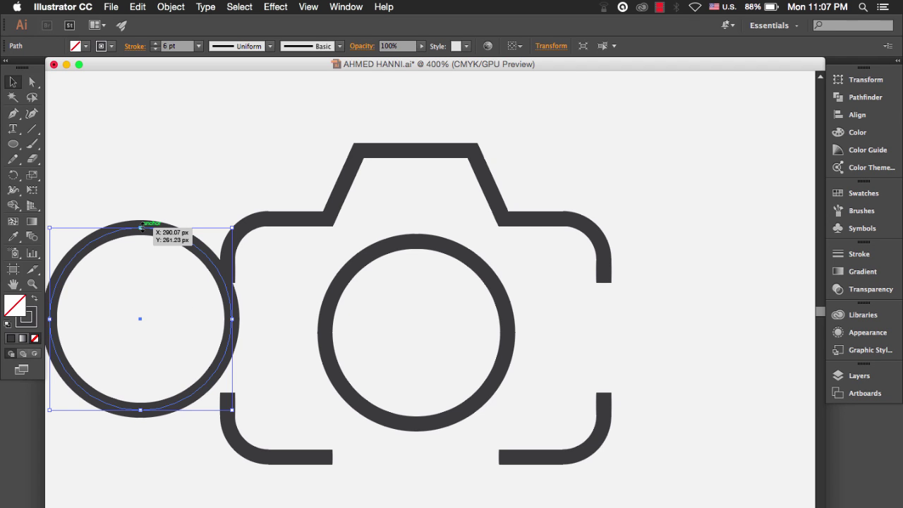
{"action": "left_click_drag", "start_coordinate": [141, 227], "coordinate": [144, 255]}
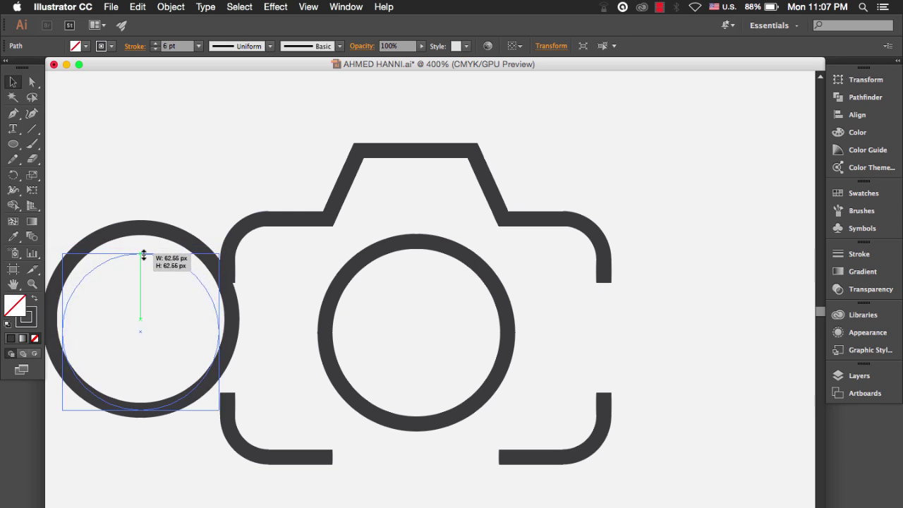
{"action": "mouse_move", "coordinate": [143, 256]}
{"action": "left_mouse_down"}
{"action": "mouse_move", "coordinate": [143, 274]}
{"action": "mouse_move", "coordinate": [499, 294]}
{"action": "left_mouse_up"}
{"action": "left_click", "coordinate": [155, 323]}
{"action": "mouse_move", "coordinate": [535, 321]}
{"action": "left_mouse_down"}
{"action": "mouse_move", "coordinate": [425, 305]}
{"action": "mouse_move", "coordinate": [284, 315]}
{"action": "left_mouse_up"}
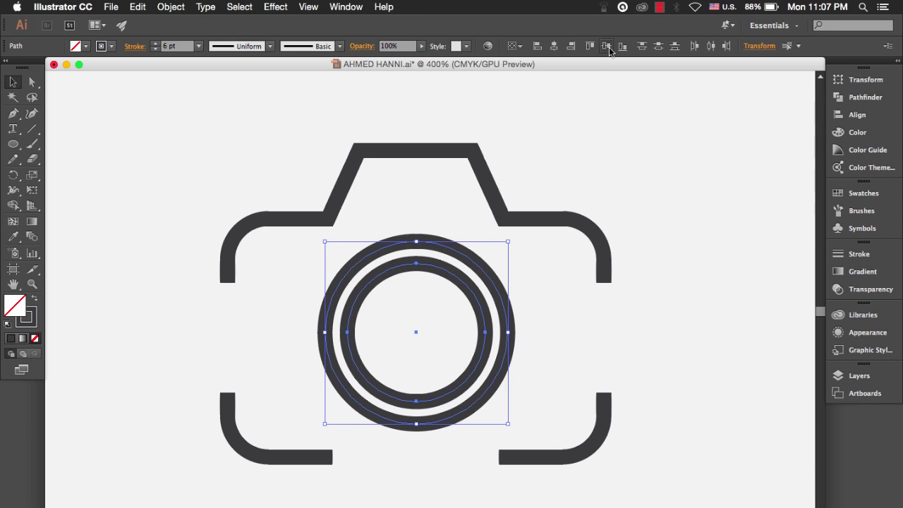
{"action": "left_click", "coordinate": [591, 157]}
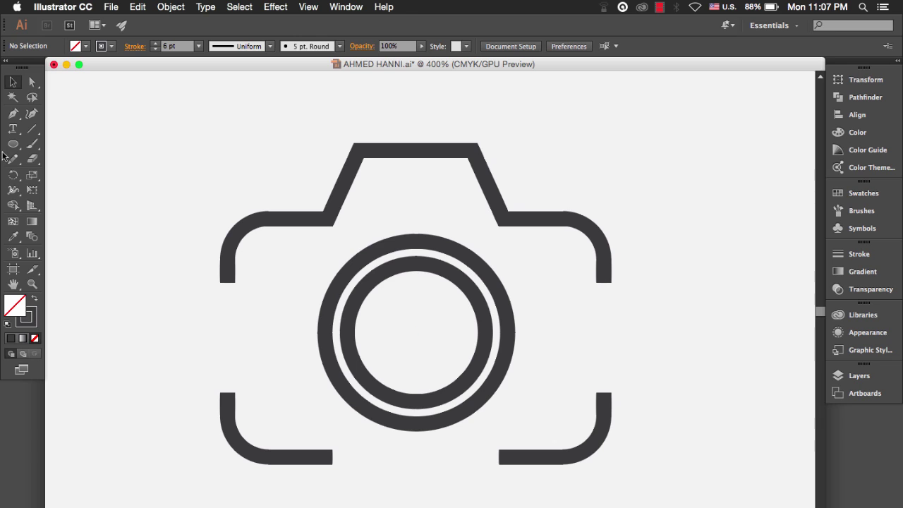
Draw a vertical line through the lens and add a parallel copy beside it
{"action": "left_click", "coordinate": [9, 116]}
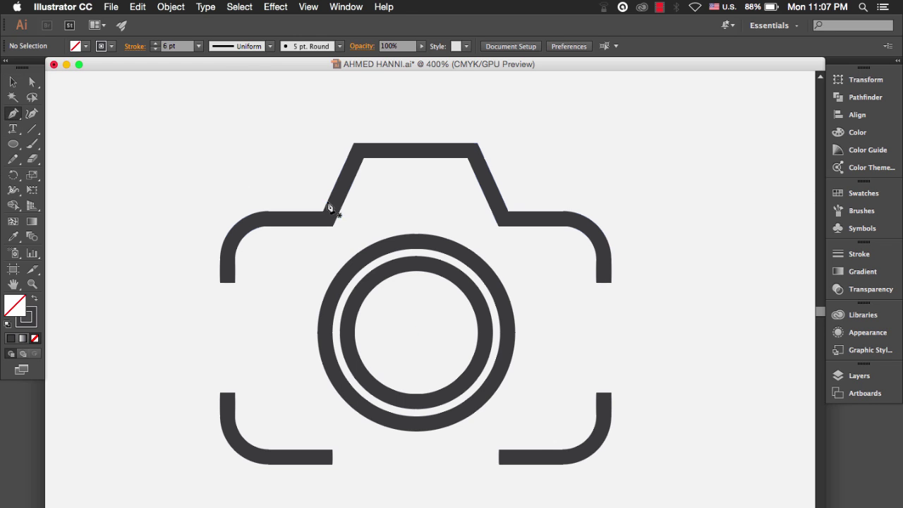
{"action": "left_click", "coordinate": [403, 209]}
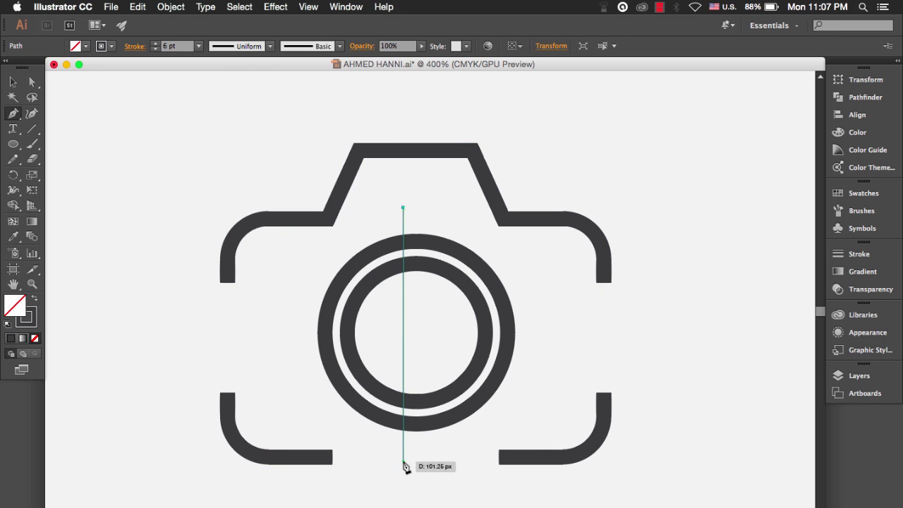
{"action": "left_click", "coordinate": [404, 463]}
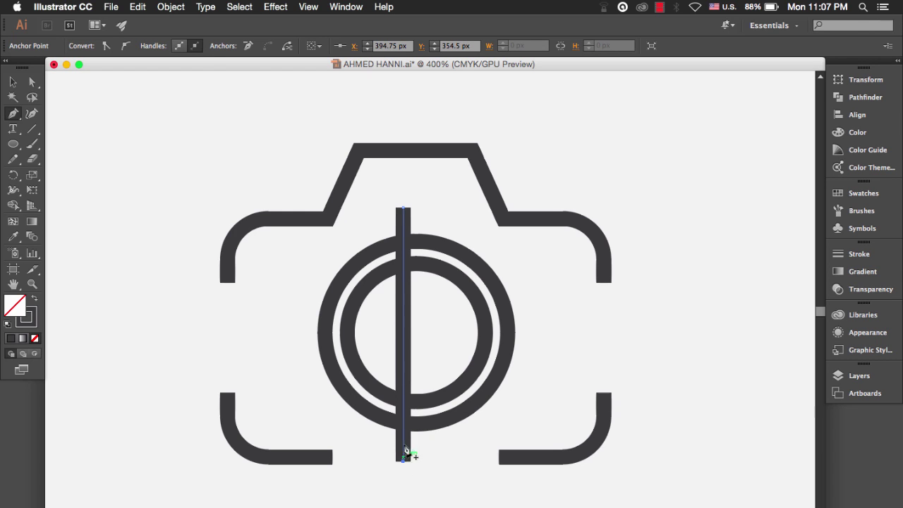
{"action": "left_click", "coordinate": [12, 82]}
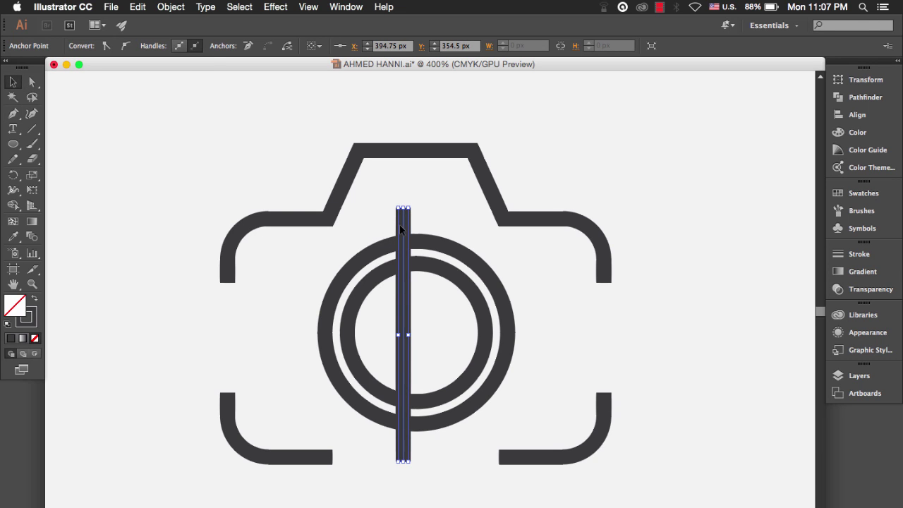
{"action": "left_click_drag", "start_coordinate": [407, 225], "coordinate": [429, 227]}
{"action": "left_click", "coordinate": [444, 221]}
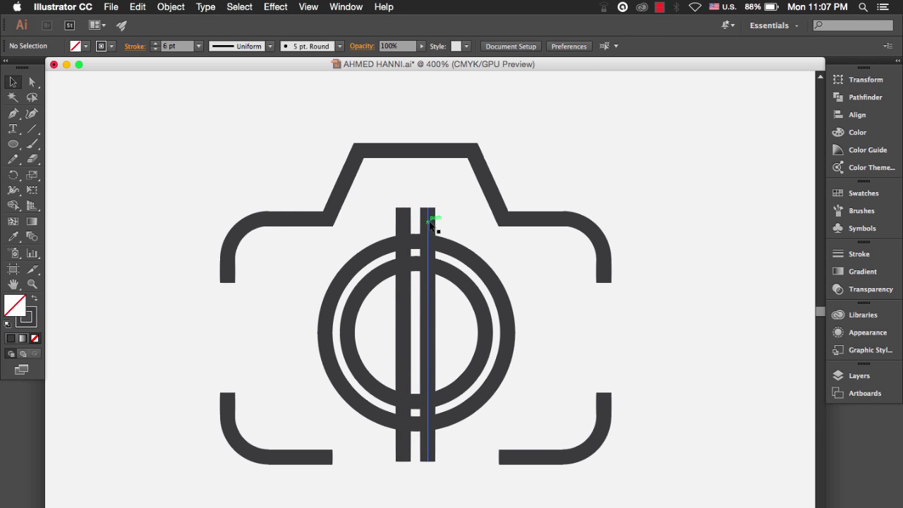
{"action": "left_click", "coordinate": [433, 223]}
{"action": "key", "text": "Left"}
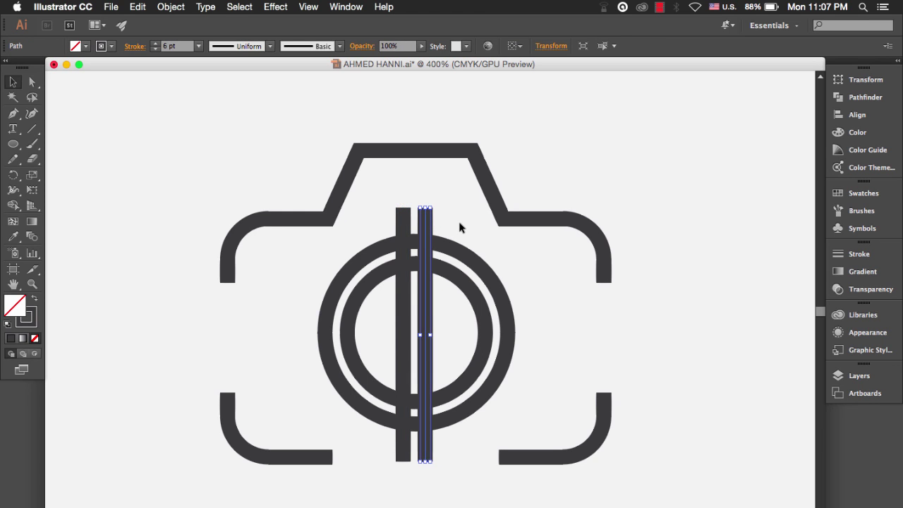
{"action": "left_click", "coordinate": [459, 227]}
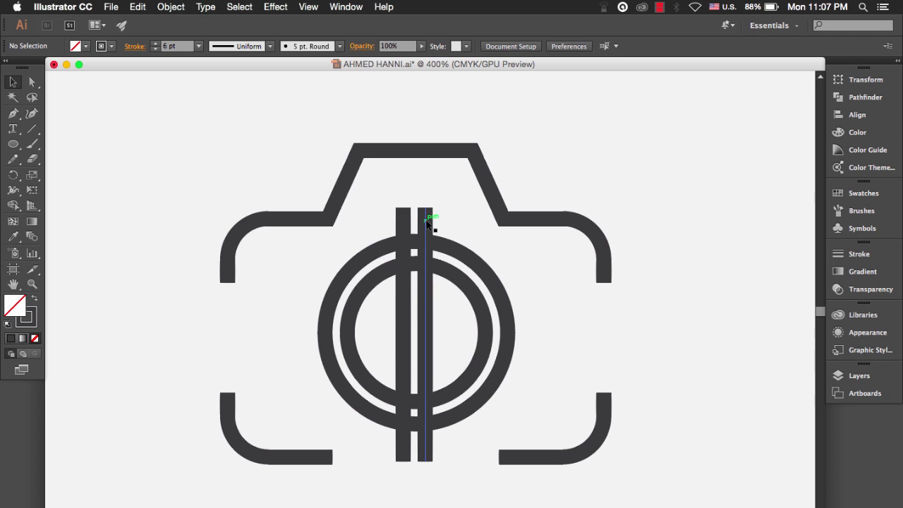
{"action": "mouse_move", "coordinate": [430, 227]}
{"action": "left_mouse_down"}
{"action": "mouse_move", "coordinate": [309, 256]}
{"action": "mouse_move", "coordinate": [420, 362]}
{"action": "left_mouse_up"}
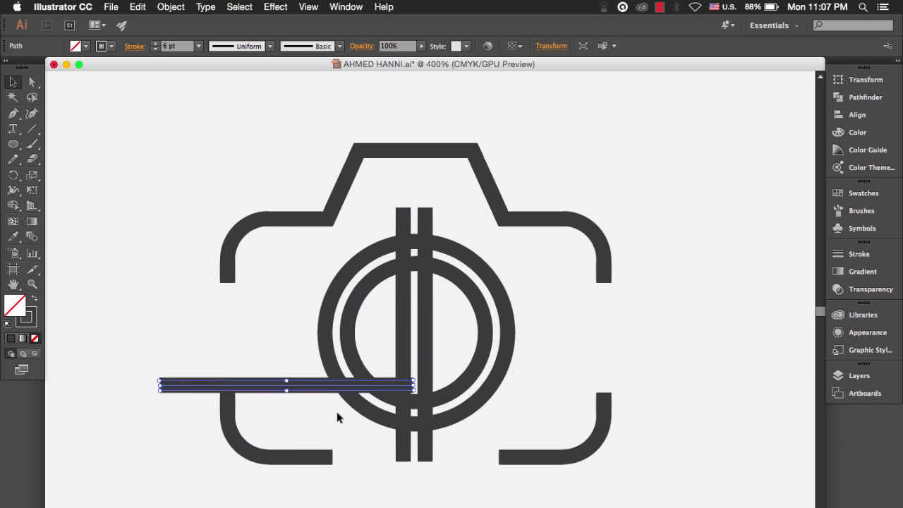
Centre the horizontal bar across the lens and group the two vertical bars
{"action": "left_click", "coordinate": [300, 413]}
{"action": "left_click_drag", "start_coordinate": [303, 388], "coordinate": [416, 334]}
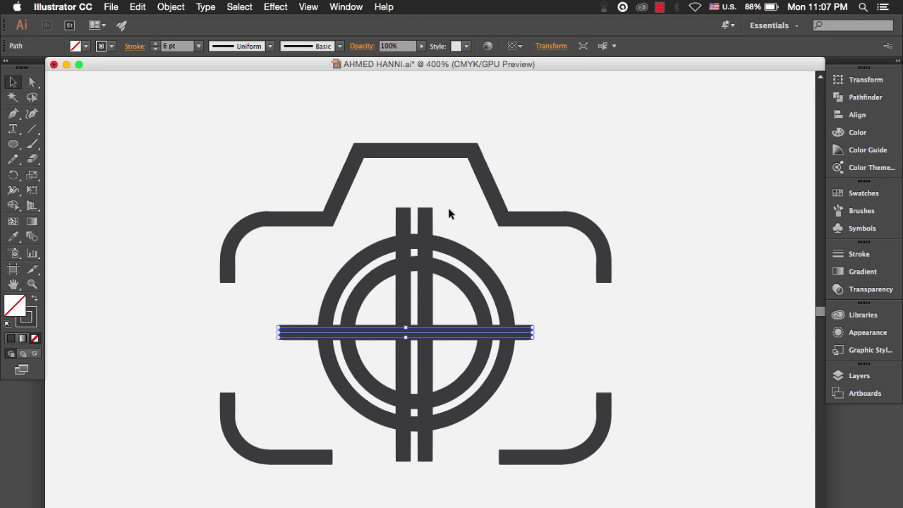
{"action": "left_click_drag", "start_coordinate": [441, 196], "coordinate": [382, 221]}
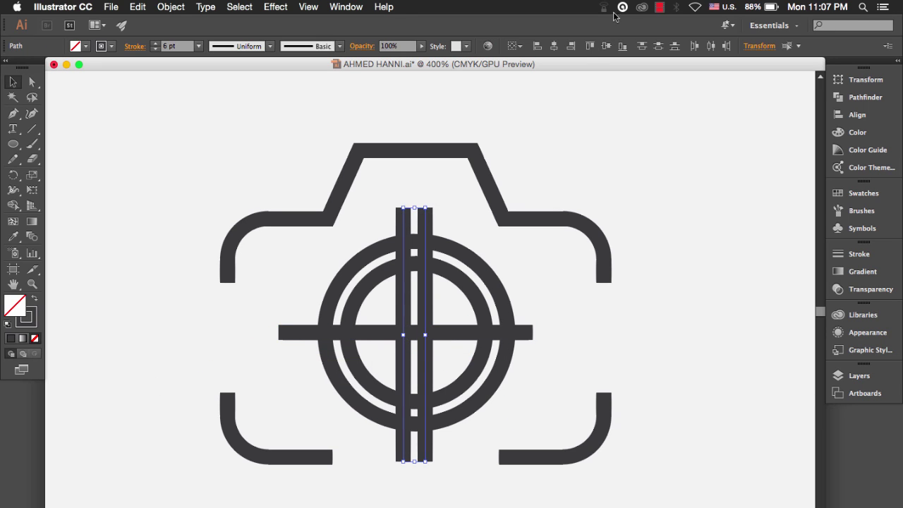
{"action": "right_click", "coordinate": [427, 228]}
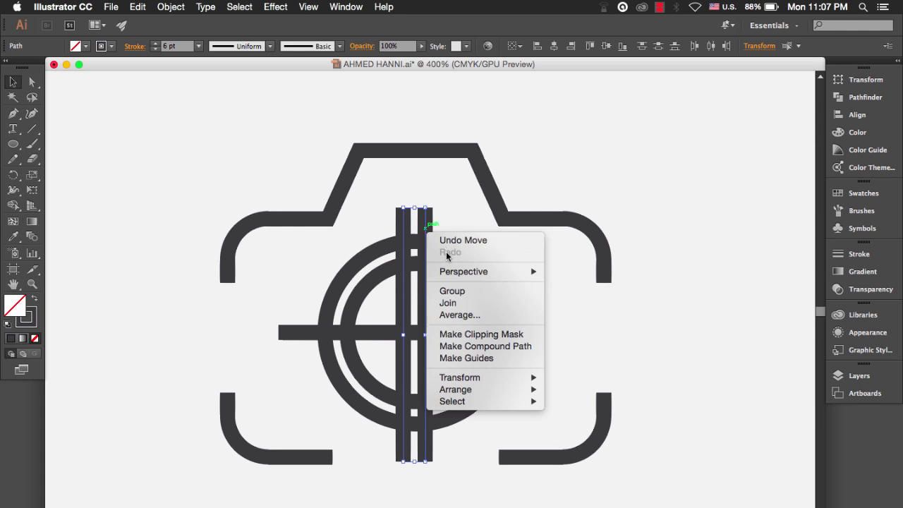
{"action": "left_click", "coordinate": [452, 290]}
{"action": "left_click", "coordinate": [534, 268]}
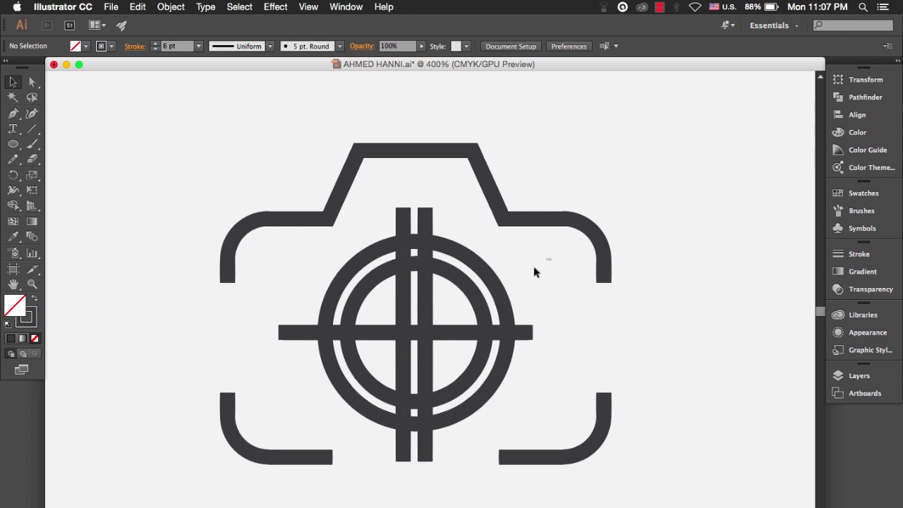
{"action": "left_click_drag", "start_coordinate": [534, 269], "coordinate": [279, 388]}
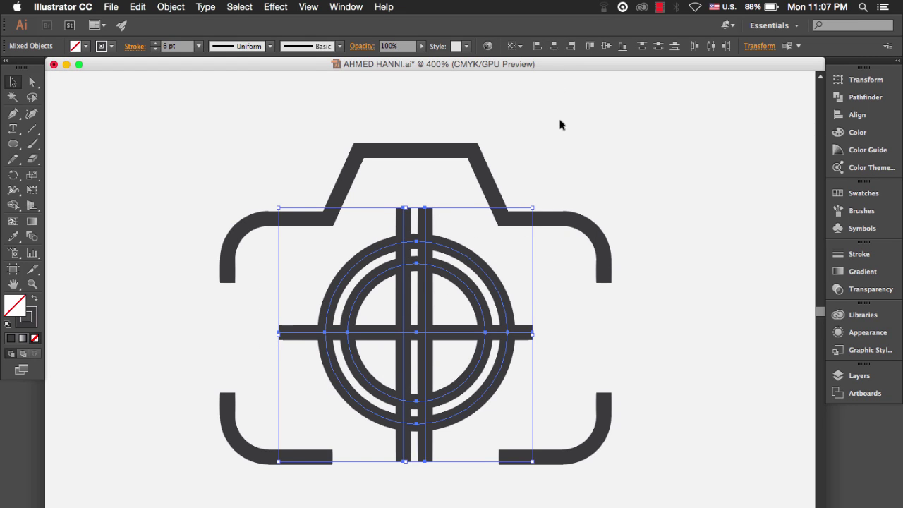
Centre the lens group horizontally and vertically
{"action": "left_click", "coordinate": [555, 46]}
{"action": "left_click", "coordinate": [606, 46]}
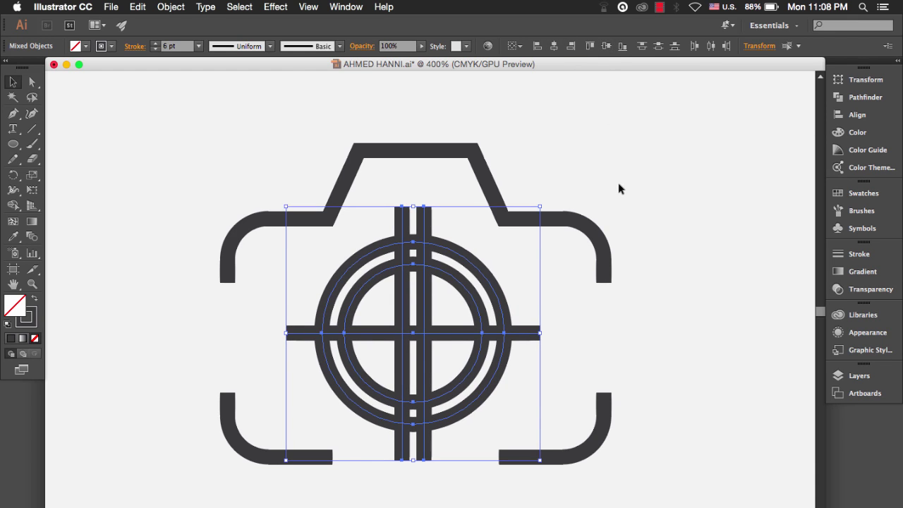
{"action": "left_click", "coordinate": [621, 175]}
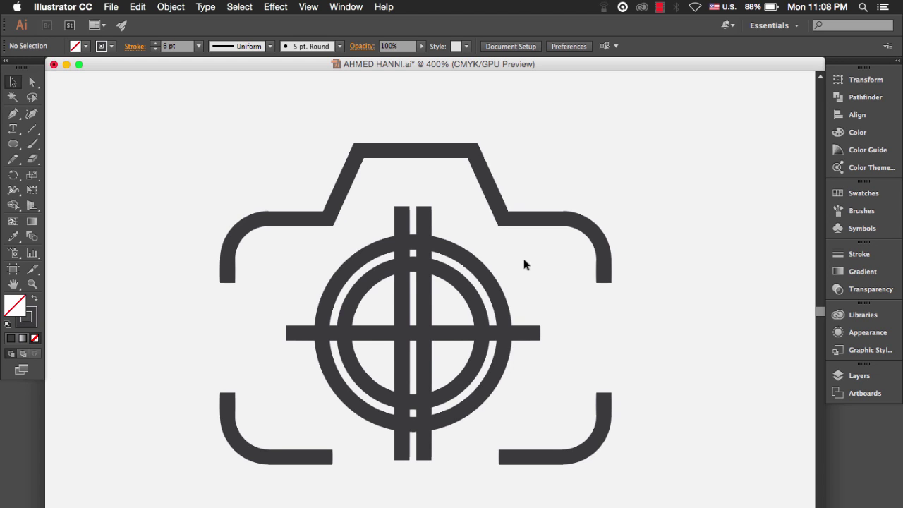
Expand the lens rings and crossing bars from strokes into filled shapes
{"action": "left_click_drag", "start_coordinate": [524, 265], "coordinate": [307, 393]}
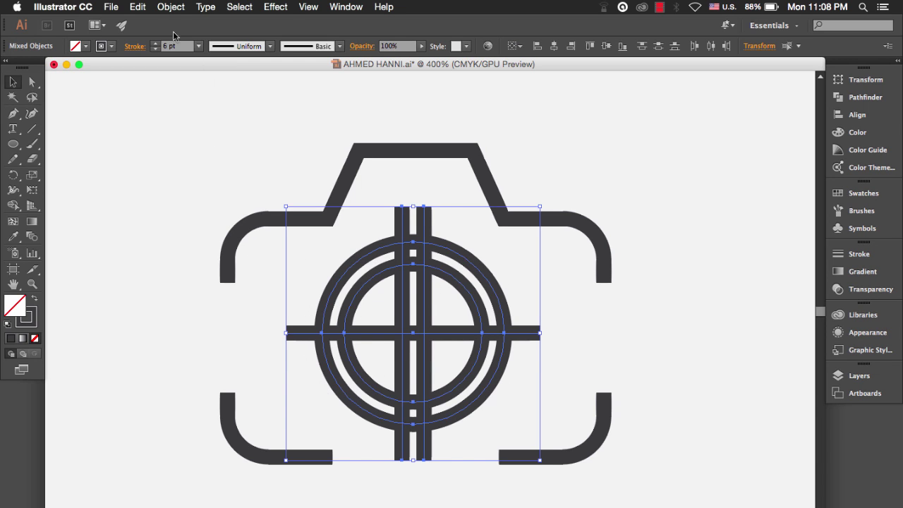
{"action": "left_click", "coordinate": [160, 8]}
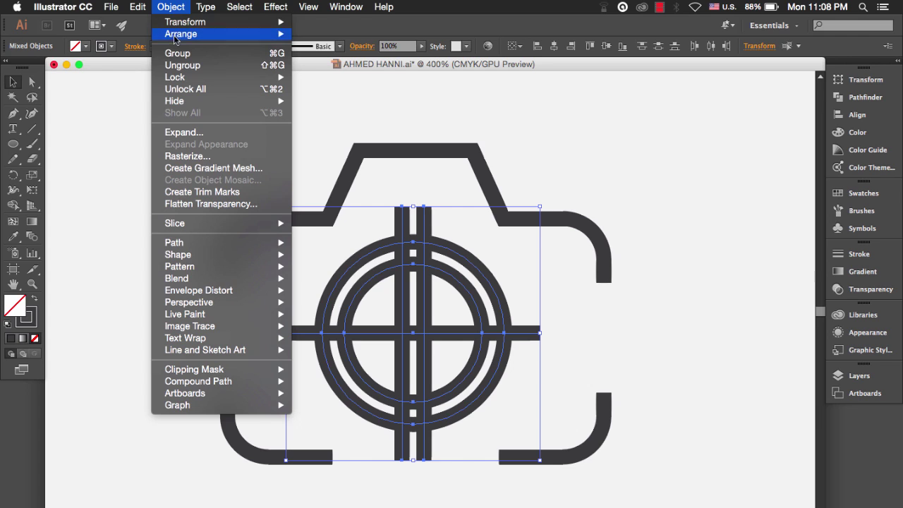
{"action": "left_click", "coordinate": [182, 133]}
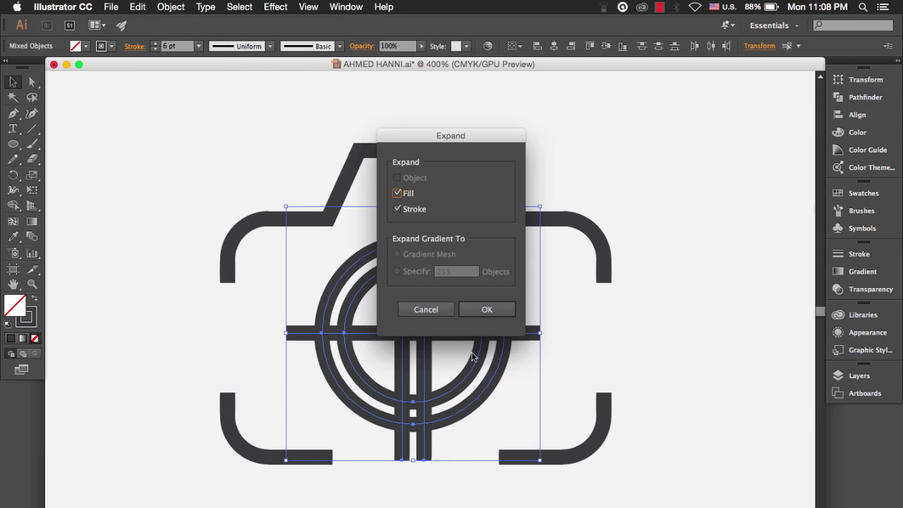
{"action": "left_click", "coordinate": [497, 315]}
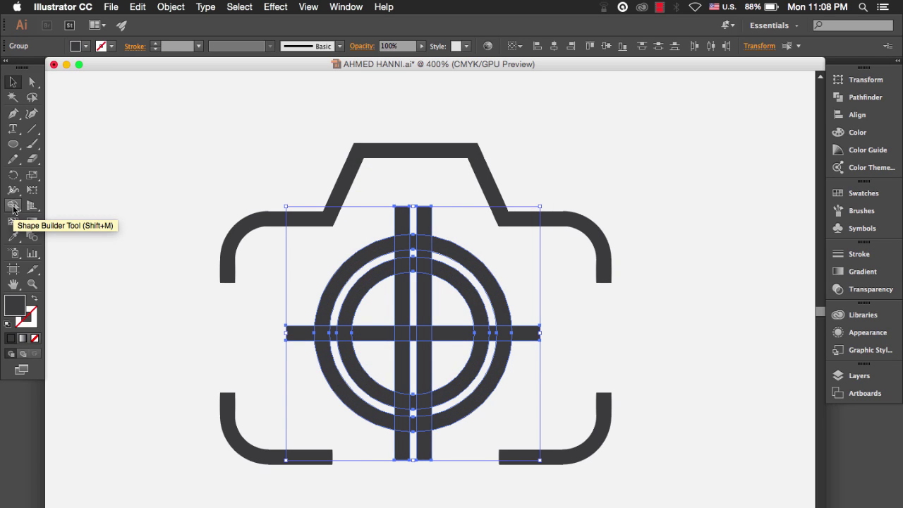
With Shape Builder, delete the bar ends sticking out beyond the ring on all four sides
{"action": "left_click", "coordinate": [13, 206]}
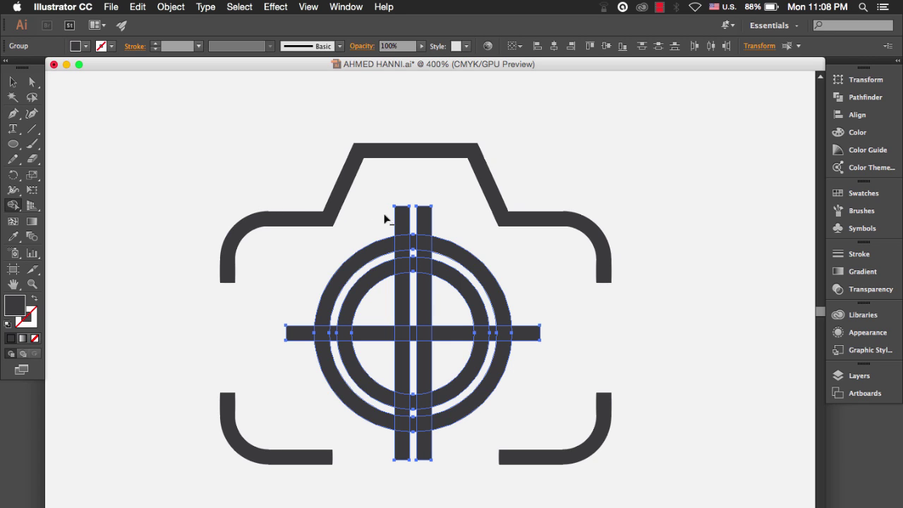
{"action": "left_click_drag", "start_coordinate": [384, 219], "coordinate": [464, 221]}
{"action": "left_click_drag", "start_coordinate": [529, 297], "coordinate": [532, 372]}
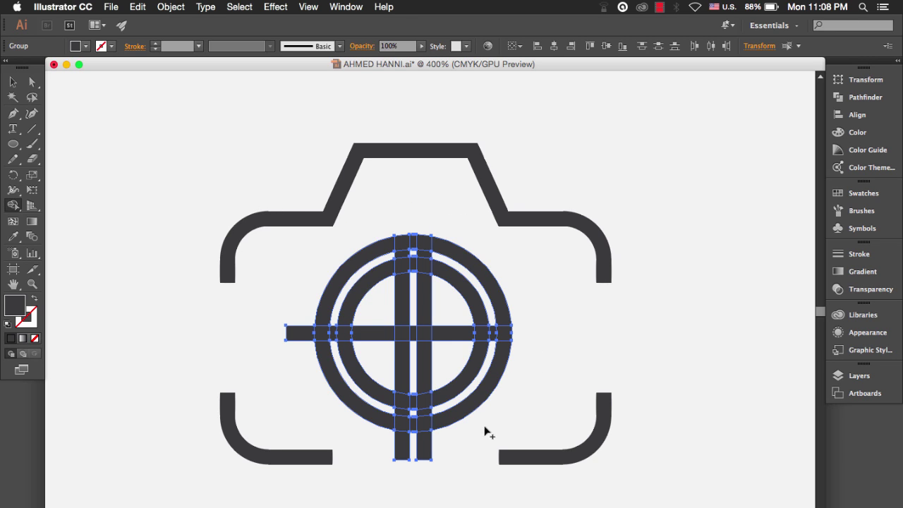
{"action": "left_click_drag", "start_coordinate": [448, 443], "coordinate": [372, 449]}
{"action": "left_click_drag", "start_coordinate": [294, 312], "coordinate": [299, 376]}
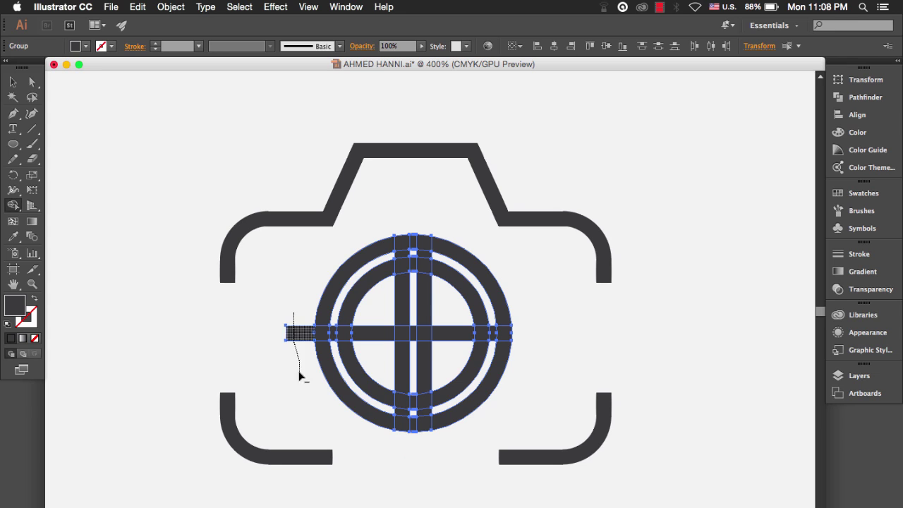
{"action": "scroll", "coordinate": [335, 337], "scroll_direction": "up", "scroll_amount": 1}
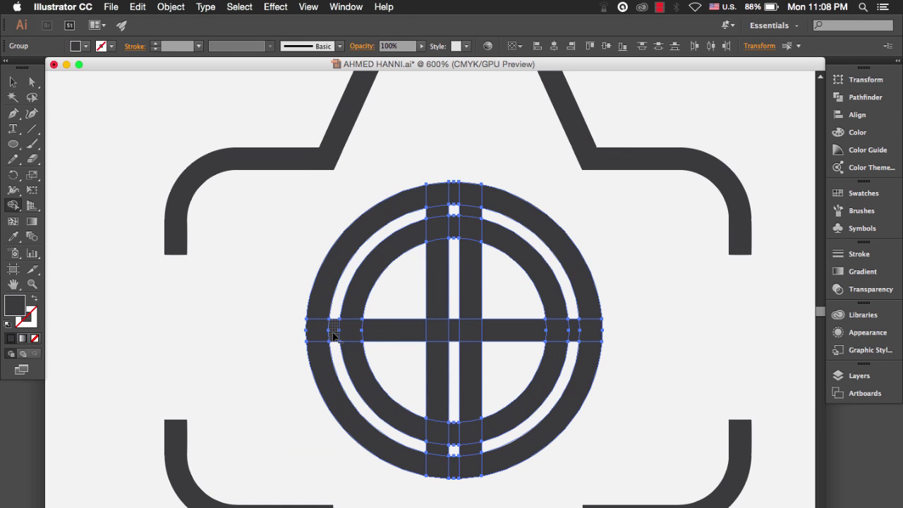
Remove the bar and stem pieces in the ring gaps and between the two stems
{"action": "left_click", "coordinate": [334, 330], "text": "alt"}
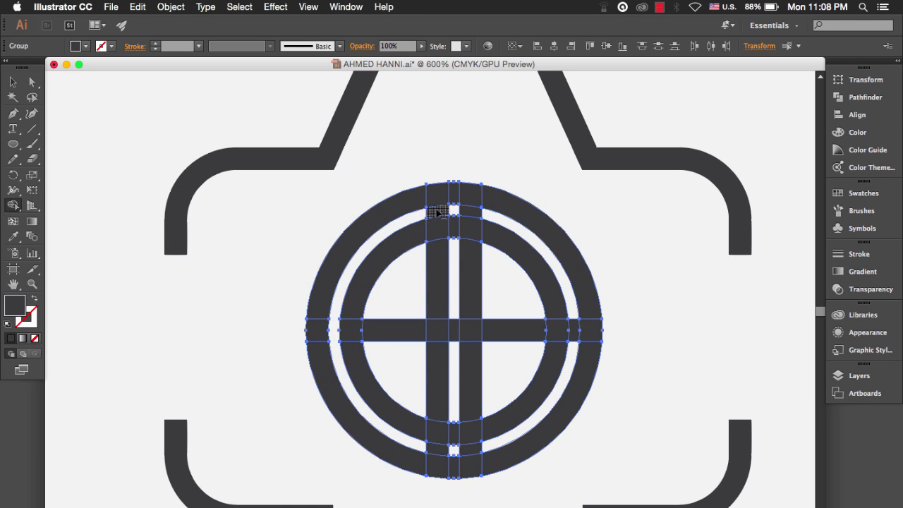
{"action": "left_click", "coordinate": [470, 212], "text": "alt"}
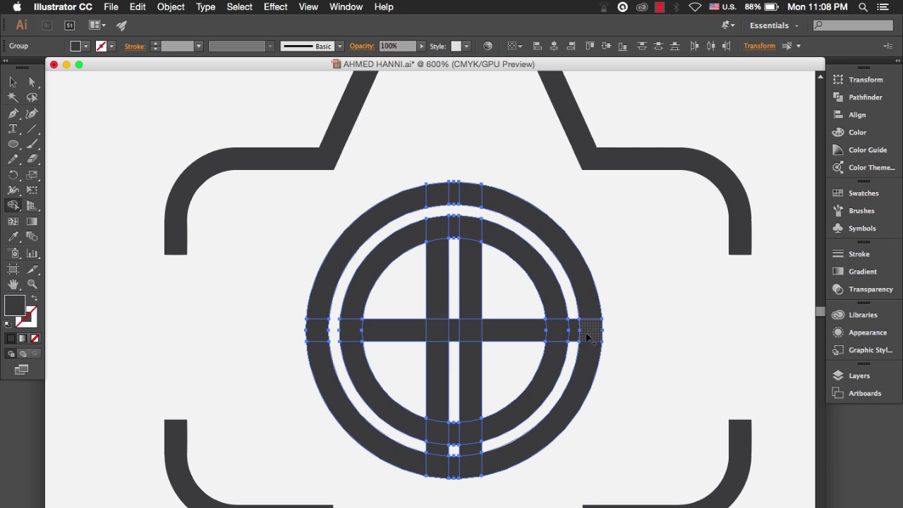
{"action": "left_click", "coordinate": [574, 330], "text": "alt"}
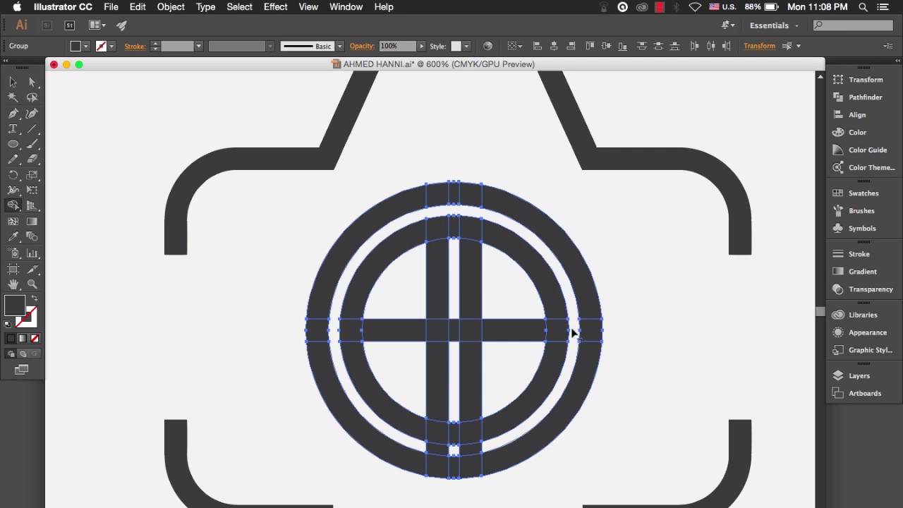
{"action": "left_click", "coordinate": [454, 330], "text": "alt"}
{"action": "left_click", "coordinate": [455, 262], "text": "alt"}
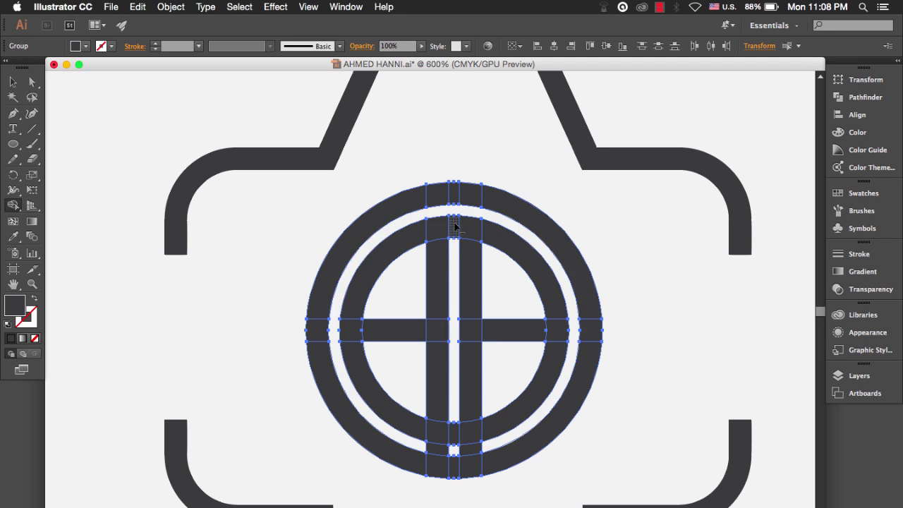
{"action": "left_click", "coordinate": [455, 226], "text": "alt"}
{"action": "left_click", "coordinate": [455, 432], "text": "alt"}
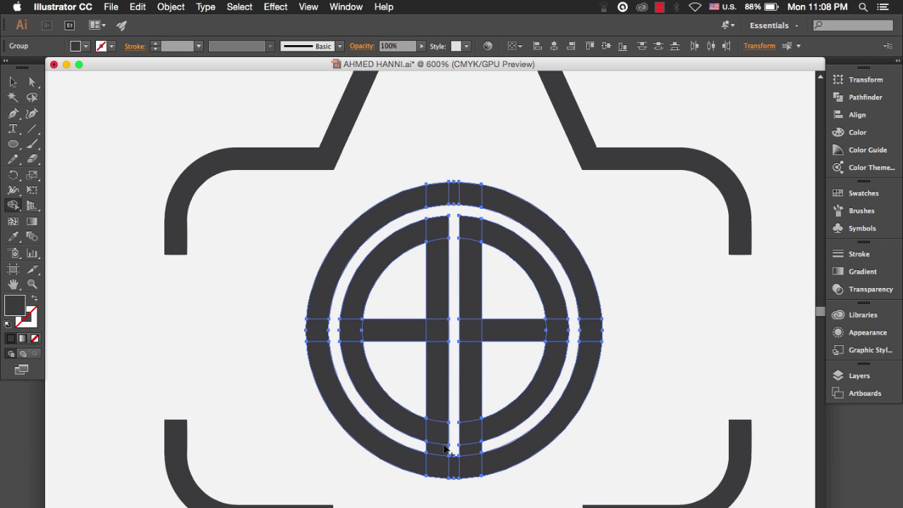
{"action": "left_click", "coordinate": [467, 449], "text": "alt"}
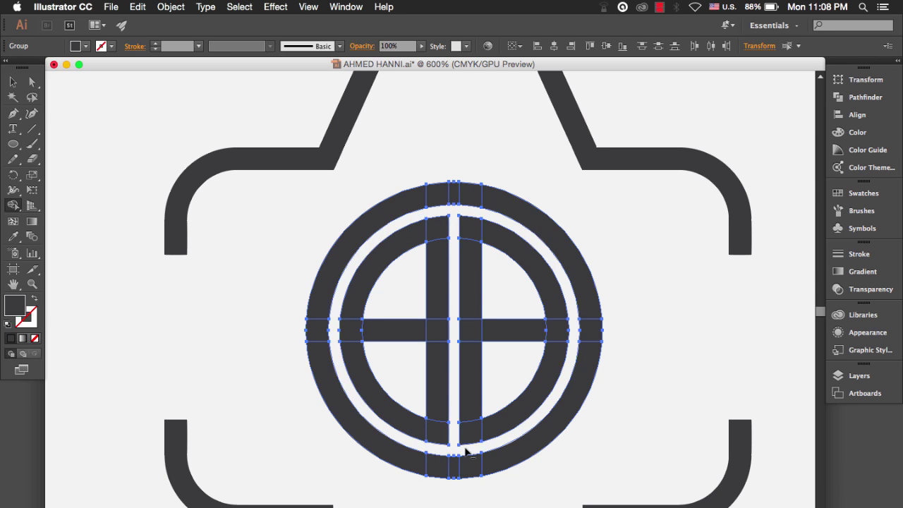
Select all the trimmed monogram pieces and group them
{"action": "left_click", "coordinate": [14, 84]}
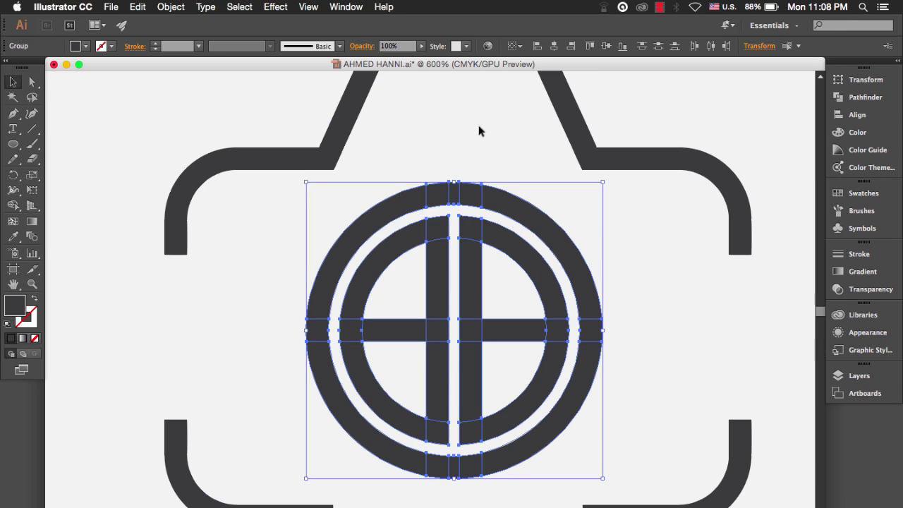
{"action": "right_click", "coordinate": [434, 264]}
{"action": "left_click", "coordinate": [454, 333]}
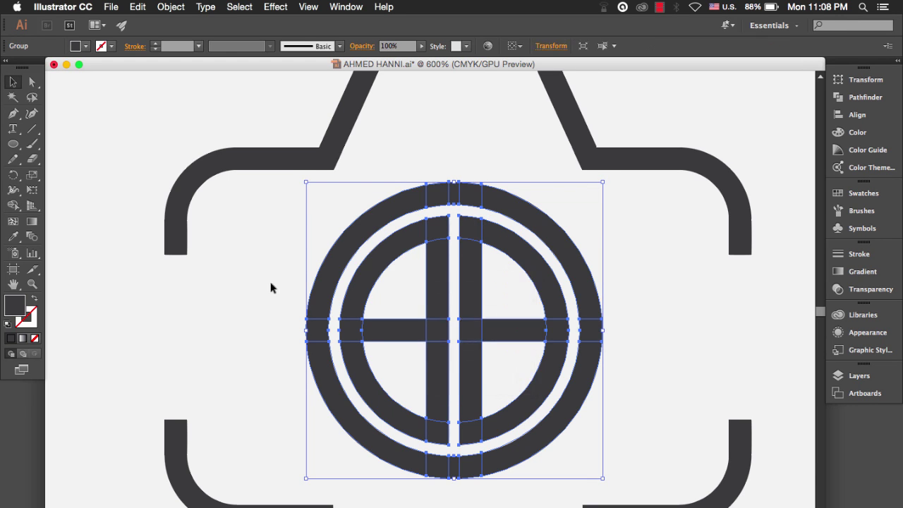
{"action": "left_click", "coordinate": [75, 225]}
{"action": "left_click", "coordinate": [12, 146]}
{"action": "left_click_drag", "start_coordinate": [12, 148], "coordinate": [56, 146]}
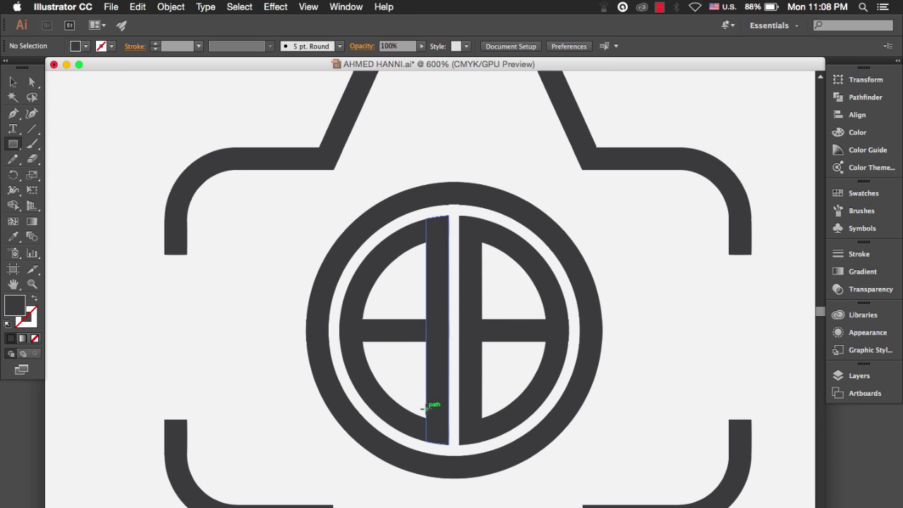
Draw a small rectangle at the left stem's foot, replacing a misplaced first attempt
{"action": "scroll", "coordinate": [427, 407], "scroll_direction": "up", "scroll_amount": 1}
{"action": "scroll", "coordinate": [426, 407], "scroll_direction": "up", "scroll_amount": 1}
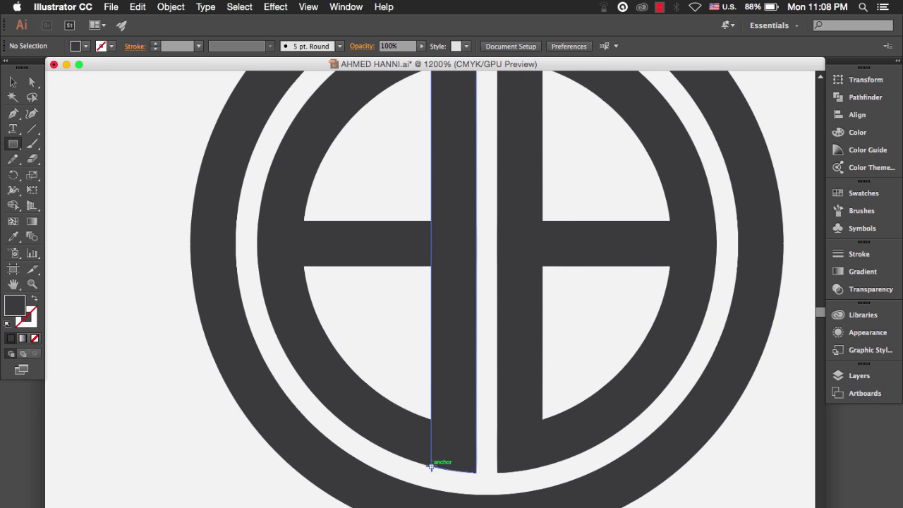
{"action": "mouse_move", "coordinate": [431, 466]}
{"action": "left_mouse_down"}
{"action": "mouse_move", "coordinate": [410, 385]}
{"action": "mouse_move", "coordinate": [397, 376]}
{"action": "left_mouse_up"}
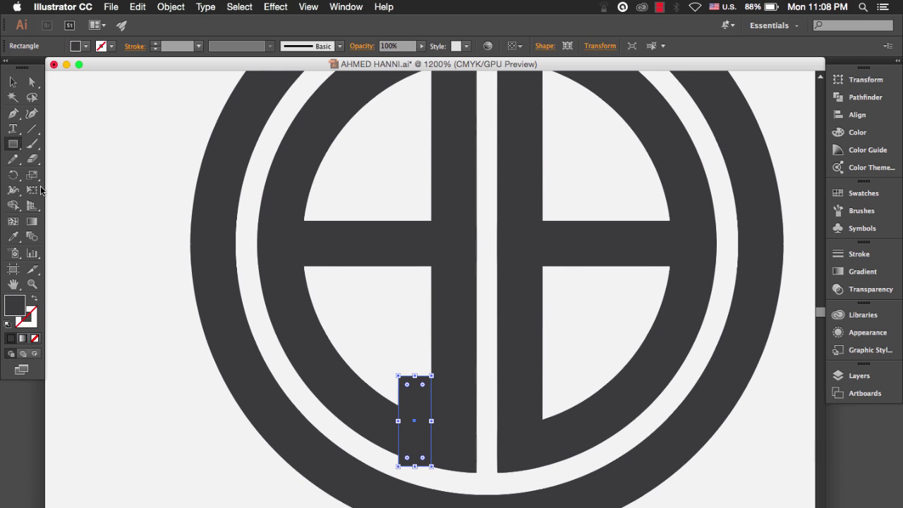
{"action": "left_click", "coordinate": [13, 82]}
{"action": "key", "text": "super+shift+a"}
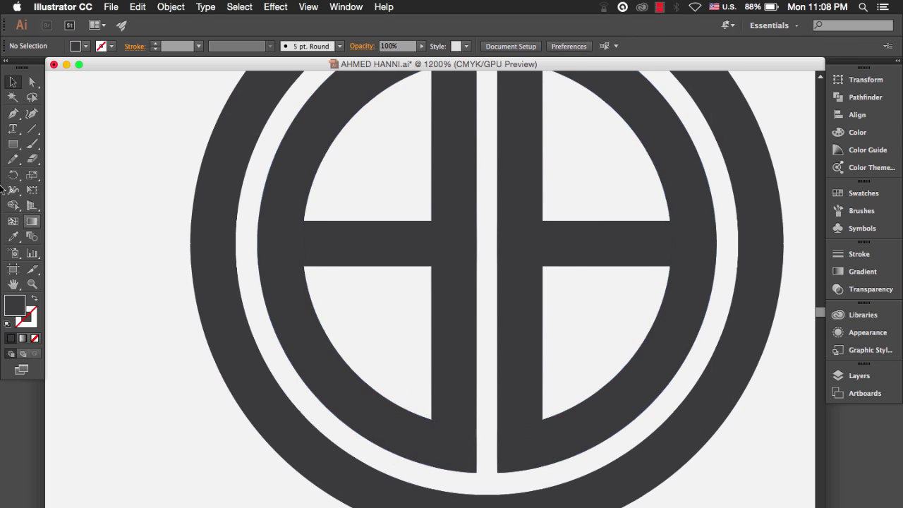
{"action": "left_click", "coordinate": [13, 144]}
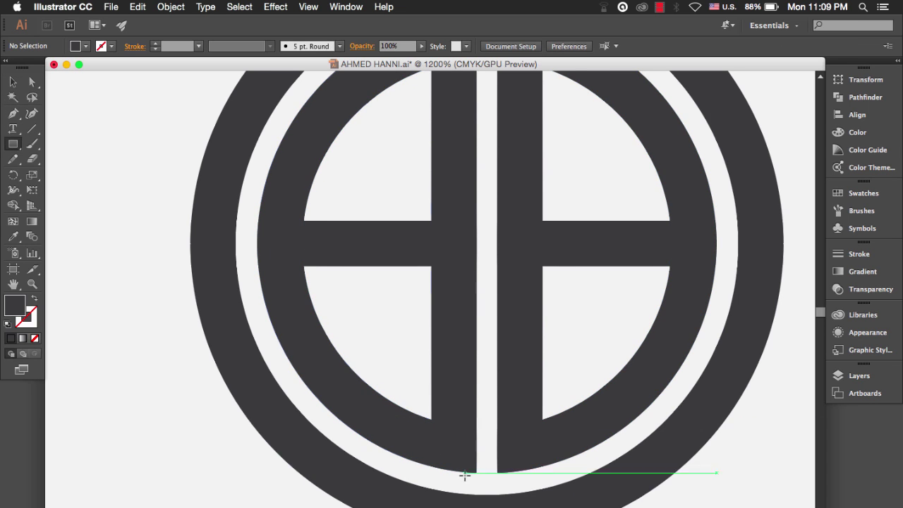
{"action": "left_click_drag", "start_coordinate": [476, 472], "coordinate": [431, 419]}
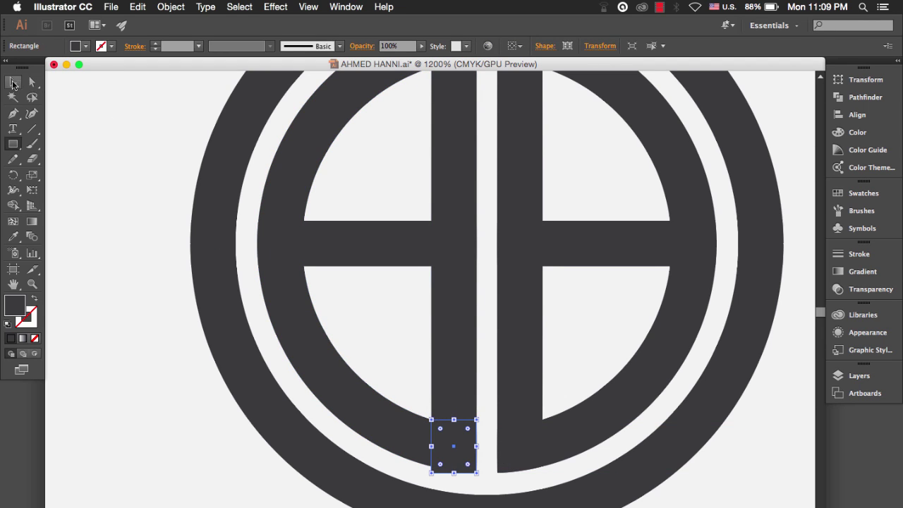
Stretch and shift the rectangle to fit the left stem's foot, then place a copy on the right
{"action": "left_click", "coordinate": [13, 82]}
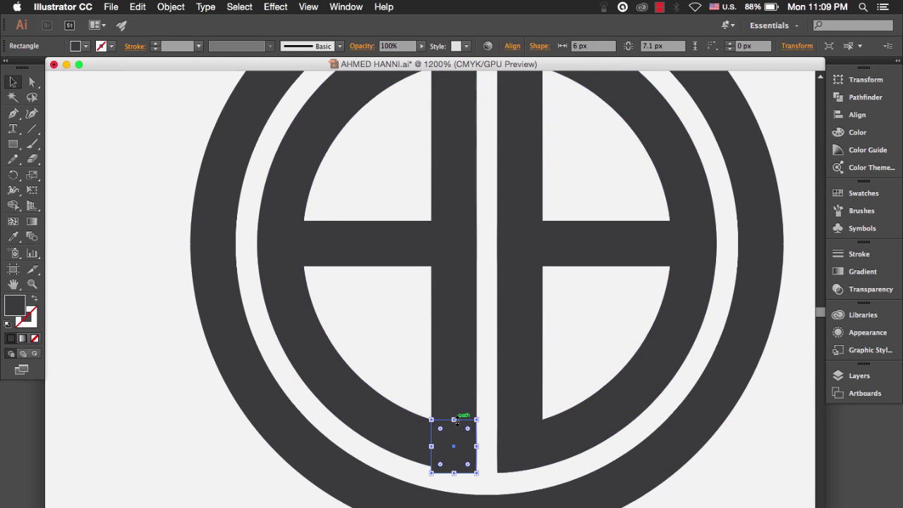
{"action": "left_click_drag", "start_coordinate": [454, 420], "coordinate": [455, 358]}
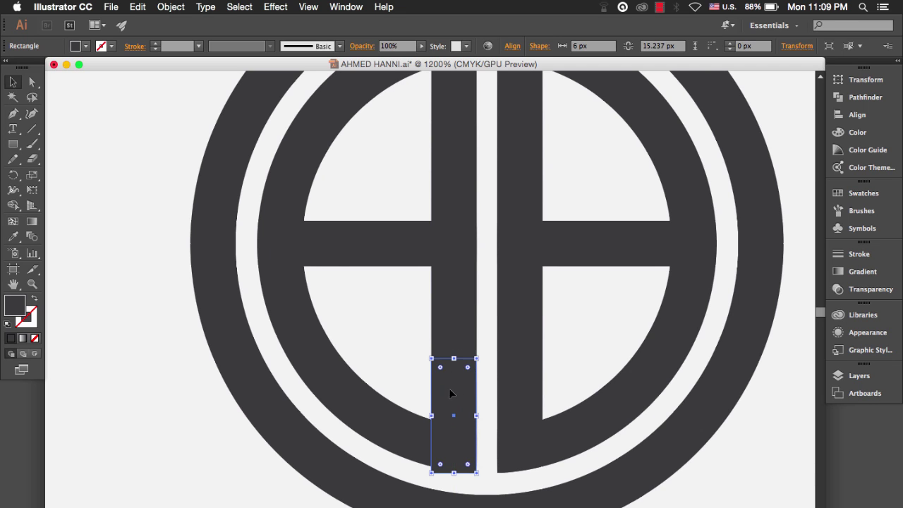
{"action": "left_click_drag", "start_coordinate": [449, 393], "coordinate": [410, 392]}
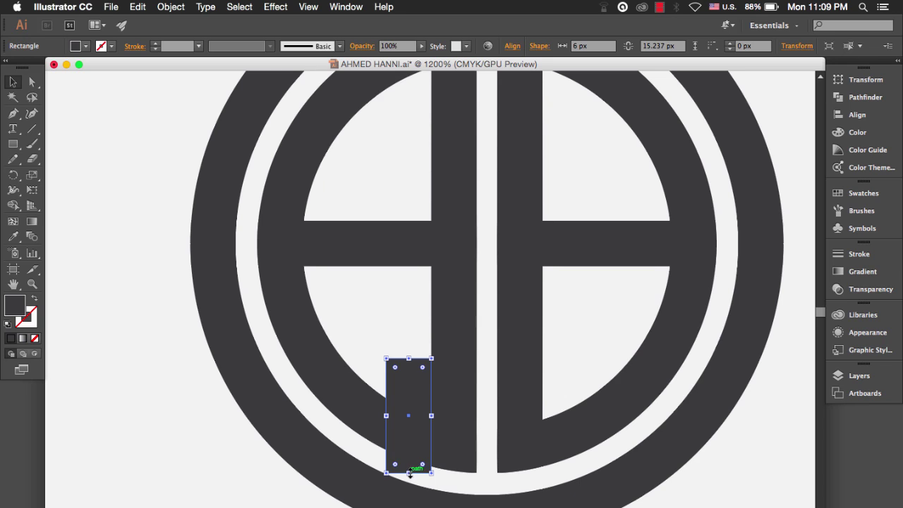
{"action": "left_click_drag", "start_coordinate": [409, 472], "coordinate": [410, 483]}
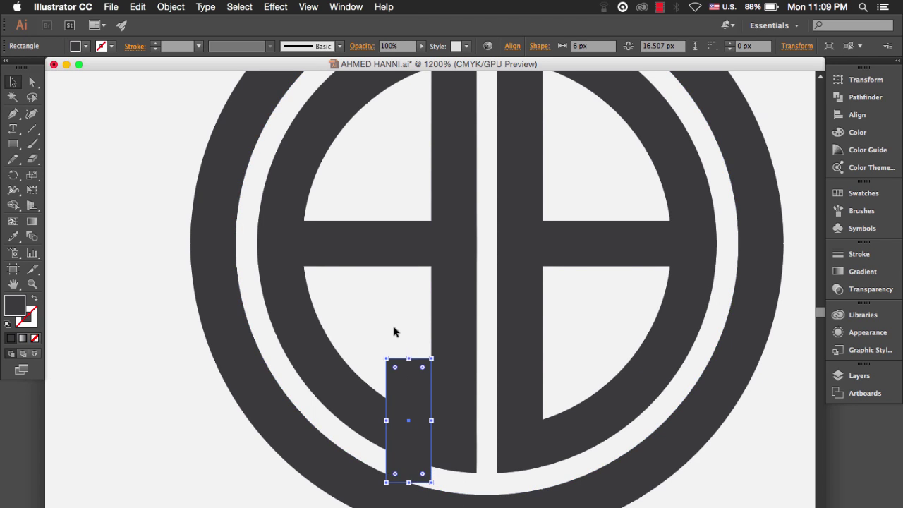
{"action": "left_click", "coordinate": [392, 321]}
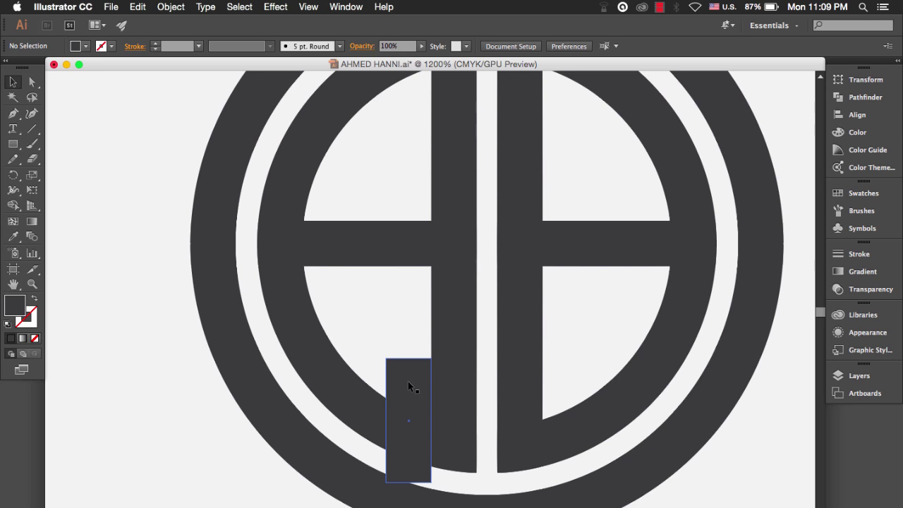
{"action": "left_click_drag", "start_coordinate": [409, 382], "coordinate": [563, 379]}
Move the copied block up to the top of the right stem
{"action": "left_click", "coordinate": [574, 326]}
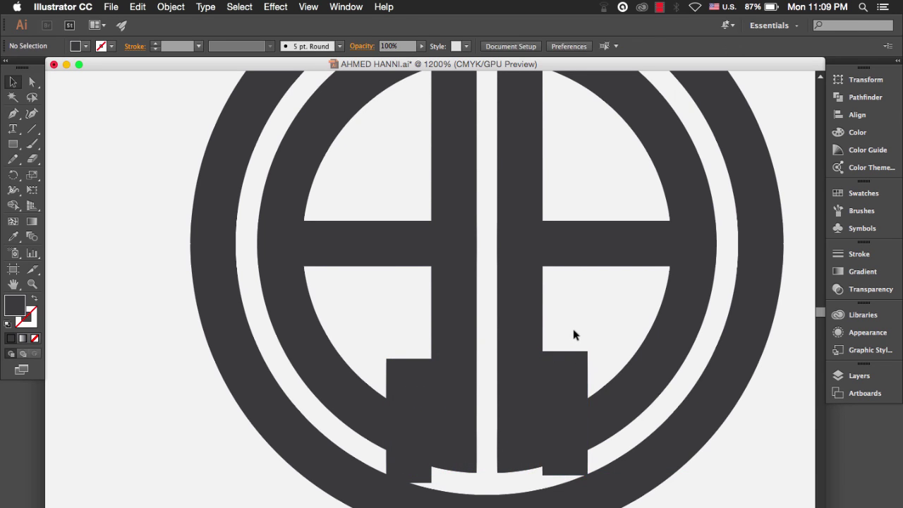
{"action": "scroll", "coordinate": [574, 343], "scroll_direction": "up", "scroll_amount": 1}
{"action": "scroll", "coordinate": [574, 343], "scroll_direction": "up", "scroll_amount": 1}
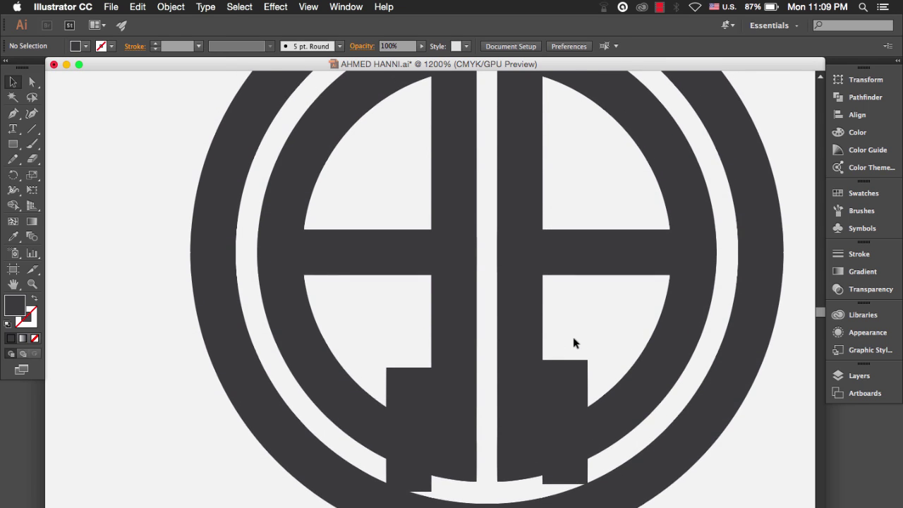
{"action": "scroll", "coordinate": [573, 343], "scroll_direction": "up", "scroll_amount": 1}
{"action": "scroll", "coordinate": [574, 343], "scroll_direction": "up", "scroll_amount": 1}
{"action": "scroll", "coordinate": [574, 343], "scroll_direction": "up", "scroll_amount": 1}
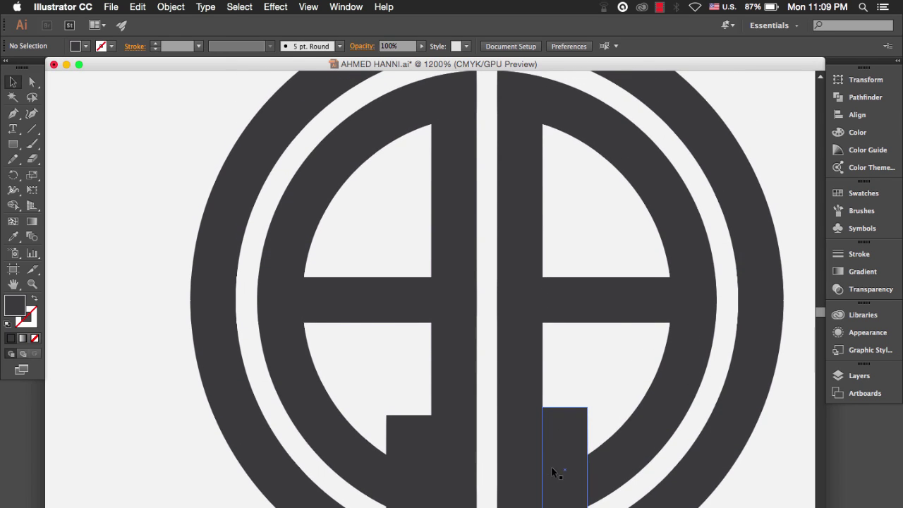
{"action": "scroll", "coordinate": [551, 372], "scroll_direction": "up", "scroll_amount": 1}
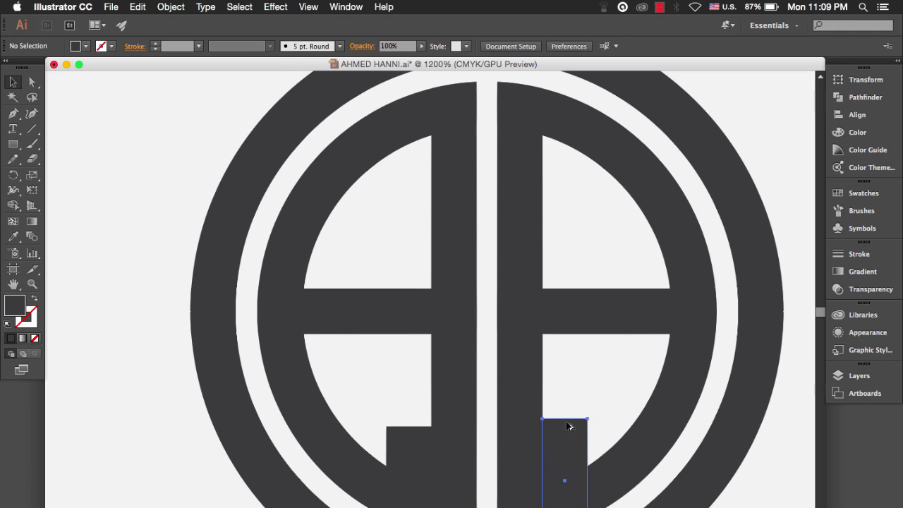
{"action": "mouse_move", "coordinate": [568, 439]}
{"action": "left_mouse_down"}
{"action": "mouse_move", "coordinate": [576, 137]}
{"action": "mouse_move", "coordinate": [566, 106]}
{"action": "left_mouse_up"}
{"action": "left_click", "coordinate": [607, 245]}
{"action": "scroll", "coordinate": [566, 241], "scroll_direction": "up", "scroll_amount": 1}
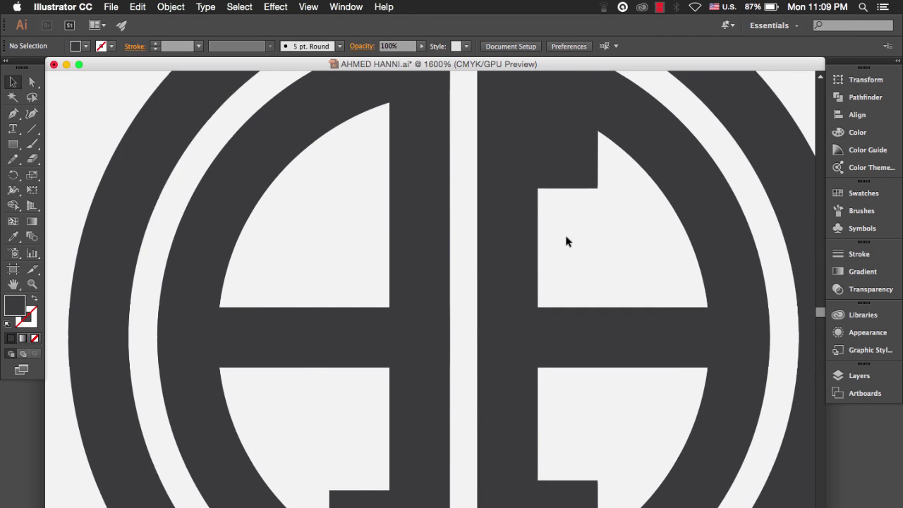
{"action": "scroll", "coordinate": [566, 241], "scroll_direction": "down", "scroll_amount": 2}
{"action": "scroll", "coordinate": [568, 239], "scroll_direction": "down", "scroll_amount": 1}
{"action": "scroll", "coordinate": [568, 240], "scroll_direction": "down", "scroll_amount": 1}
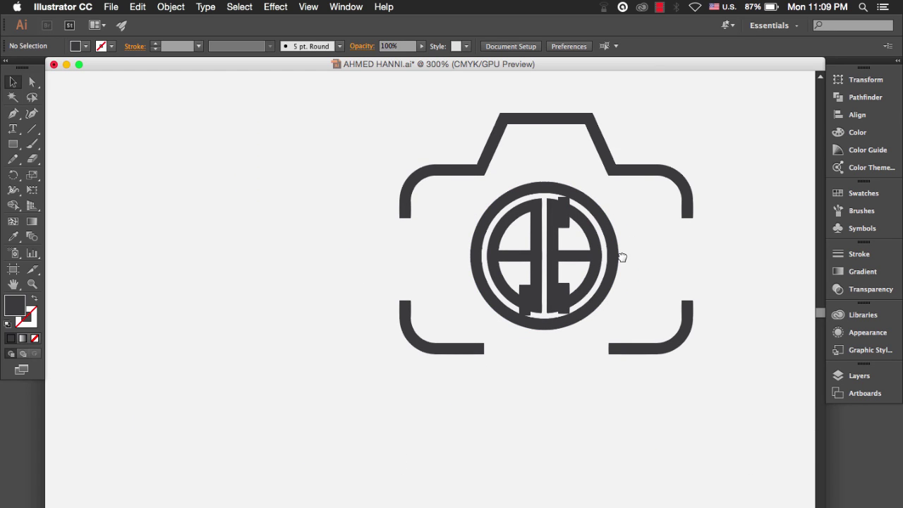
Select the emblem's rings, stems and blocks and group them
{"action": "left_click_drag", "start_coordinate": [621, 257], "coordinate": [496, 276]}
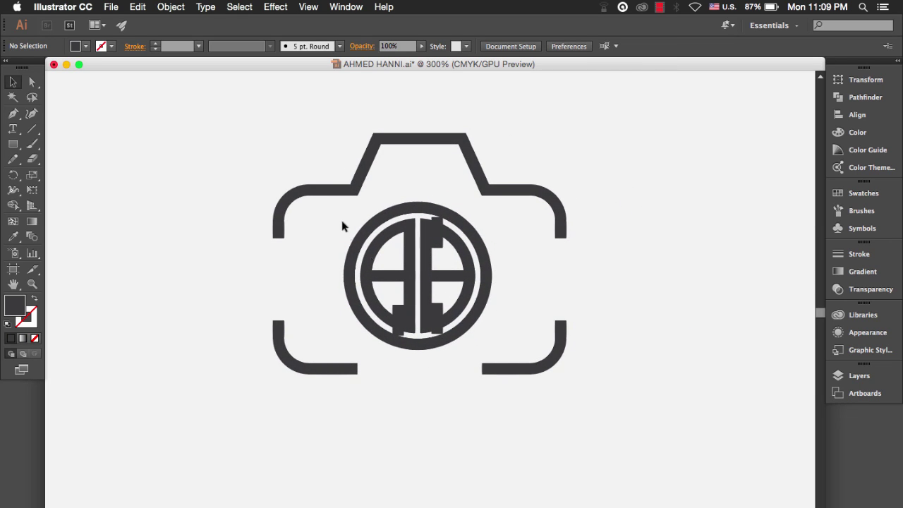
{"action": "left_click_drag", "start_coordinate": [342, 226], "coordinate": [487, 317]}
{"action": "right_click", "coordinate": [437, 242]}
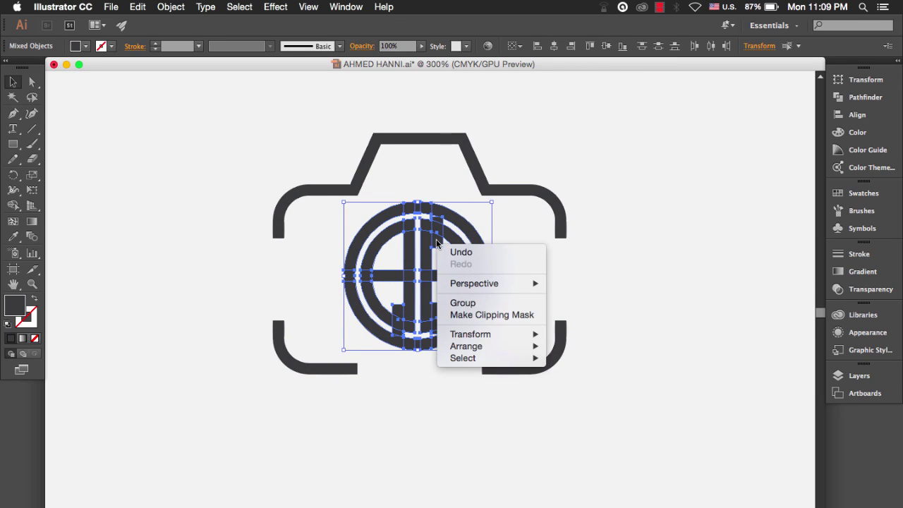
{"action": "left_click", "coordinate": [459, 304]}
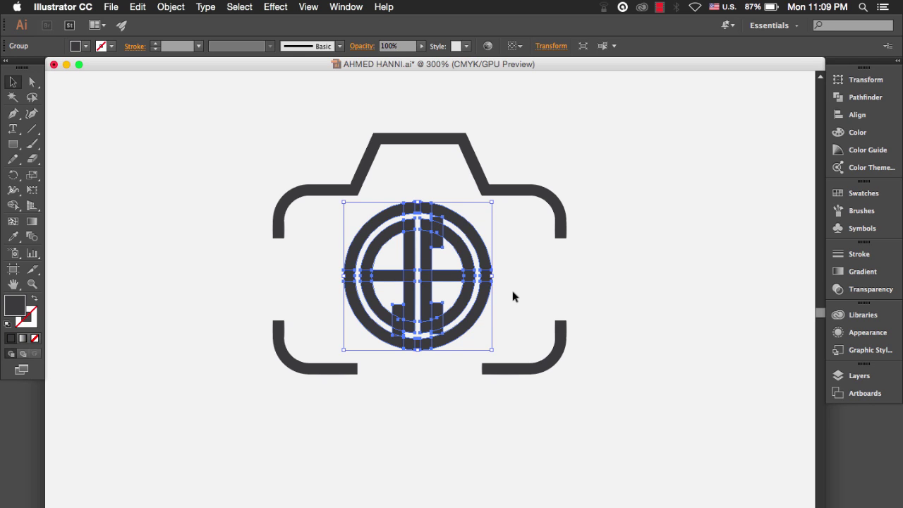
Switch to Outline view and zoom in on the lens group
{"action": "key", "text": "ctrl+y"}
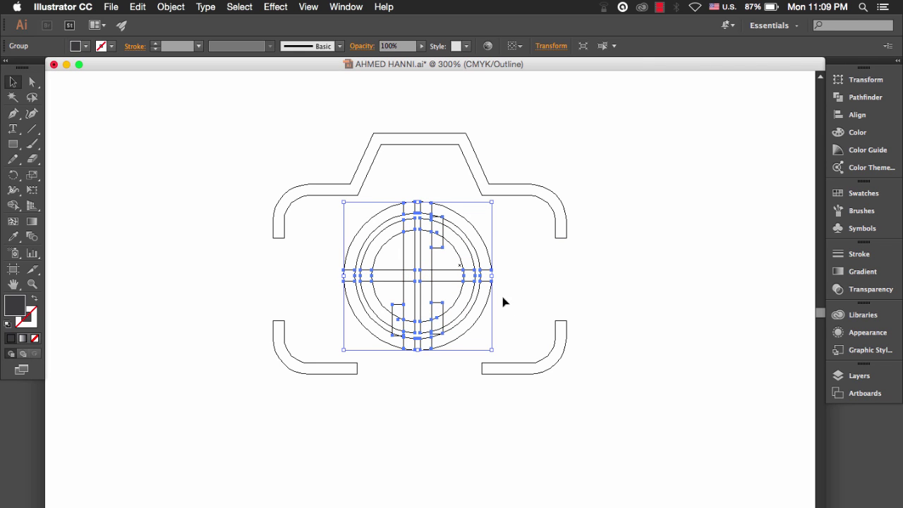
{"action": "key", "text": "ctrl+plus"}
{"action": "key", "text": "ctrl+plus"}
{"action": "key", "text": "ctrl+plus"}
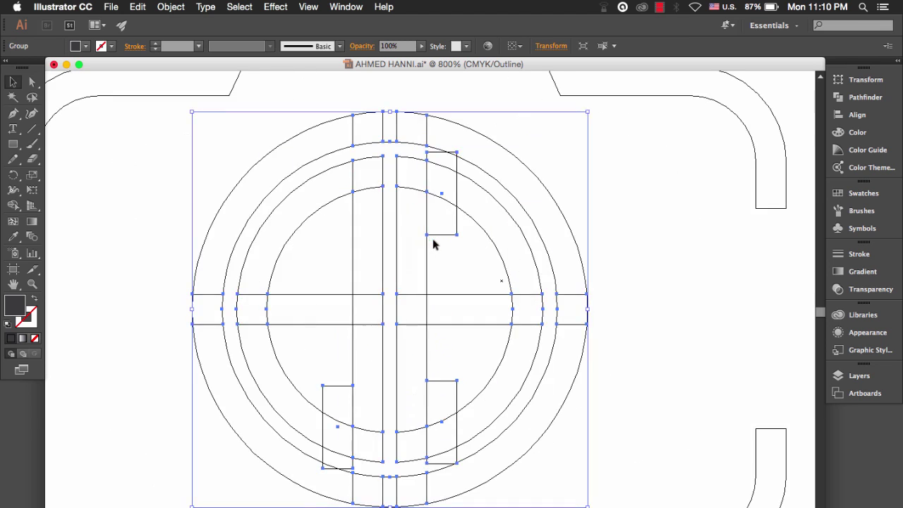
{"action": "key", "text": "ctrl+plus"}
{"action": "key", "text": "ctrl+plus"}
{"action": "key", "text": "ctrl+minus"}
{"action": "key", "text": "ctrl+minus"}
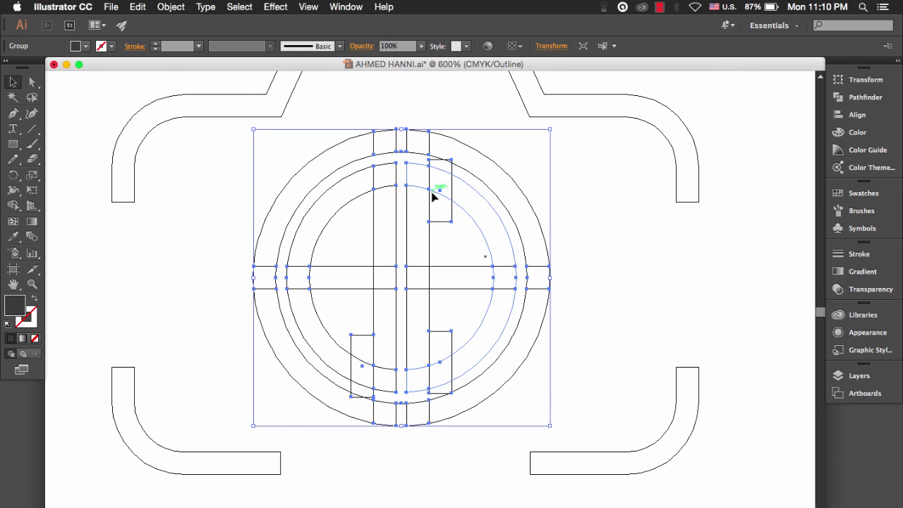
{"action": "key", "text": "ctrl+plus"}
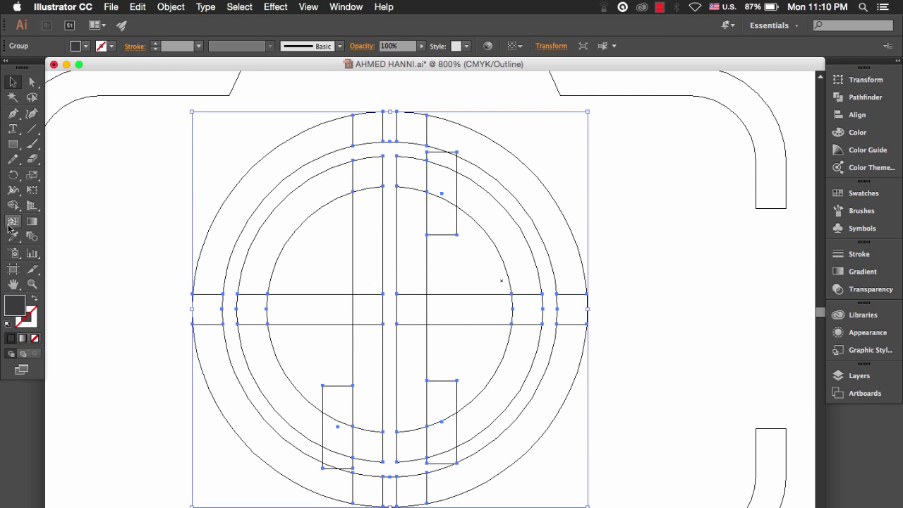
With Shape Builder, delete the lower-left, lower-right and upper-right block regions from the ring
{"action": "left_click", "coordinate": [13, 205]}
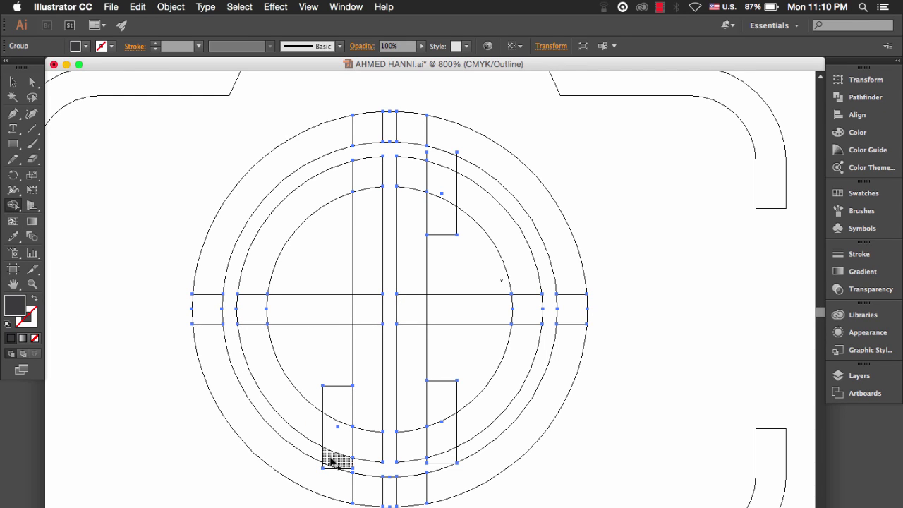
{"action": "left_click_drag", "start_coordinate": [332, 462], "coordinate": [329, 402]}
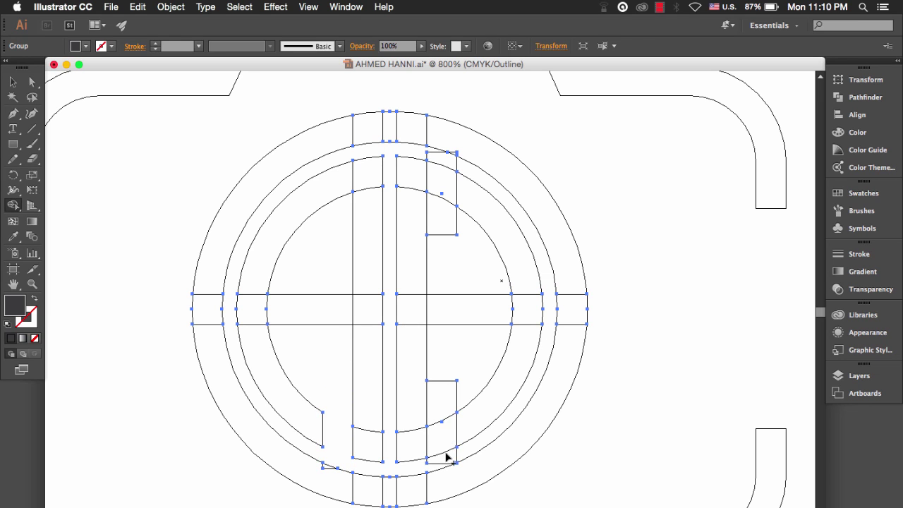
{"action": "left_click_drag", "start_coordinate": [446, 457], "coordinate": [447, 408]}
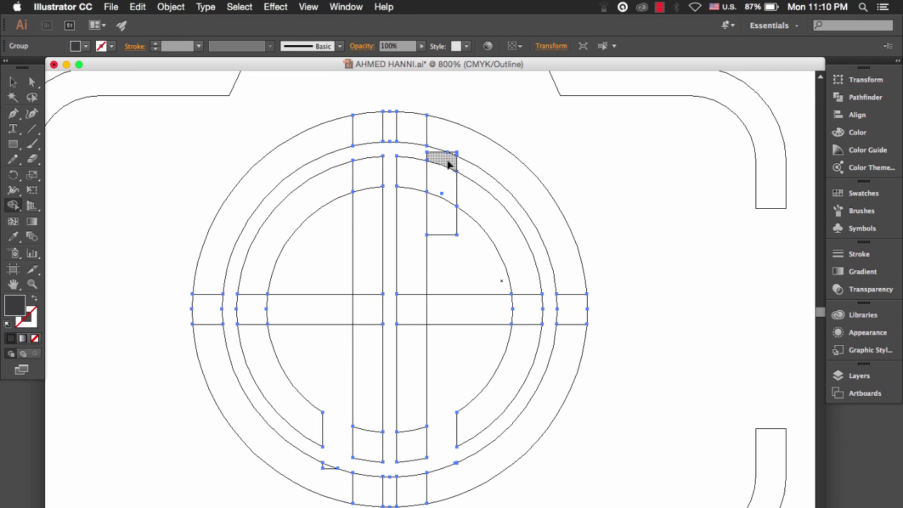
{"action": "left_click_drag", "start_coordinate": [448, 164], "coordinate": [443, 226]}
Merge the leftover inner-ring pieces along the top, right and left sides
{"action": "mouse_move", "coordinate": [494, 141]}
{"action": "left_mouse_down"}
{"action": "mouse_move", "coordinate": [372, 138]}
{"action": "mouse_move", "coordinate": [388, 137]}
{"action": "left_mouse_up"}
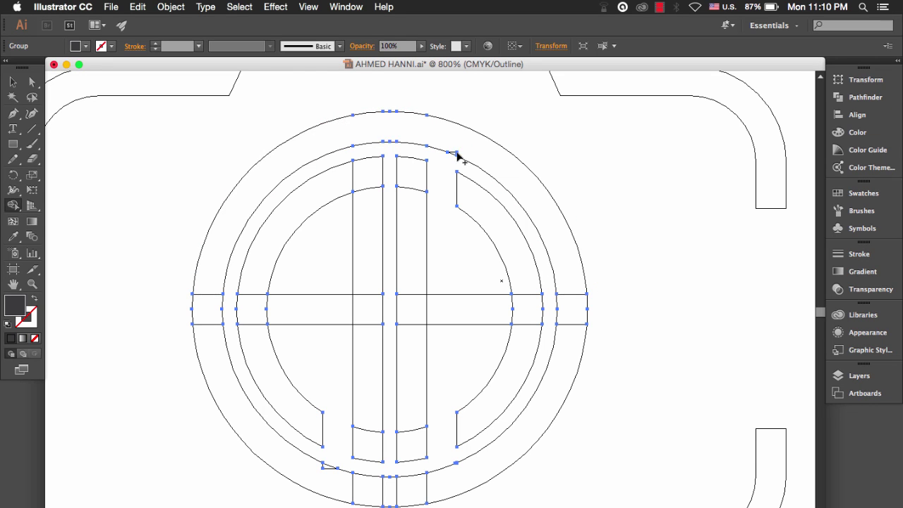
{"action": "mouse_move", "coordinate": [579, 327]}
{"action": "left_mouse_down"}
{"action": "mouse_move", "coordinate": [485, 447]}
{"action": "mouse_move", "coordinate": [346, 488]}
{"action": "mouse_move", "coordinate": [360, 489]}
{"action": "left_mouse_up"}
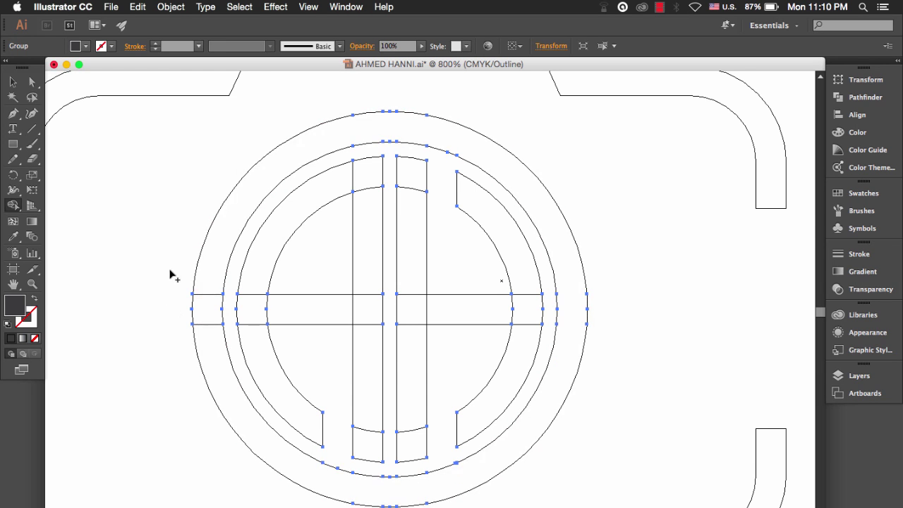
{"action": "mouse_move", "coordinate": [254, 296]}
{"action": "left_mouse_down"}
{"action": "mouse_move", "coordinate": [254, 309]}
{"action": "mouse_move", "coordinate": [312, 308]}
{"action": "left_mouse_up"}
{"action": "left_click", "coordinate": [12, 82]}
{"action": "scroll", "coordinate": [339, 298], "scroll_direction": "up", "scroll_amount": 2}
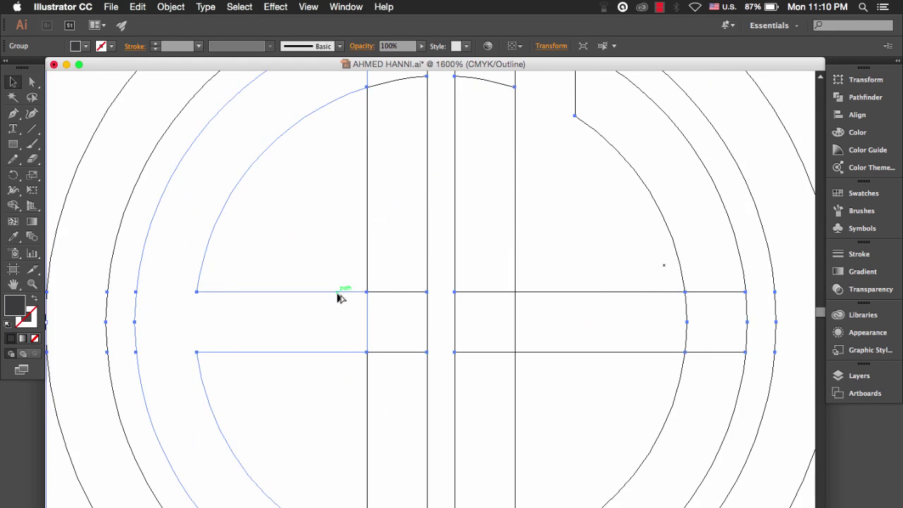
{"action": "scroll", "coordinate": [339, 298], "scroll_direction": "down", "scroll_amount": 3}
{"action": "scroll", "coordinate": [339, 298], "scroll_direction": "down", "scroll_amount": 1}
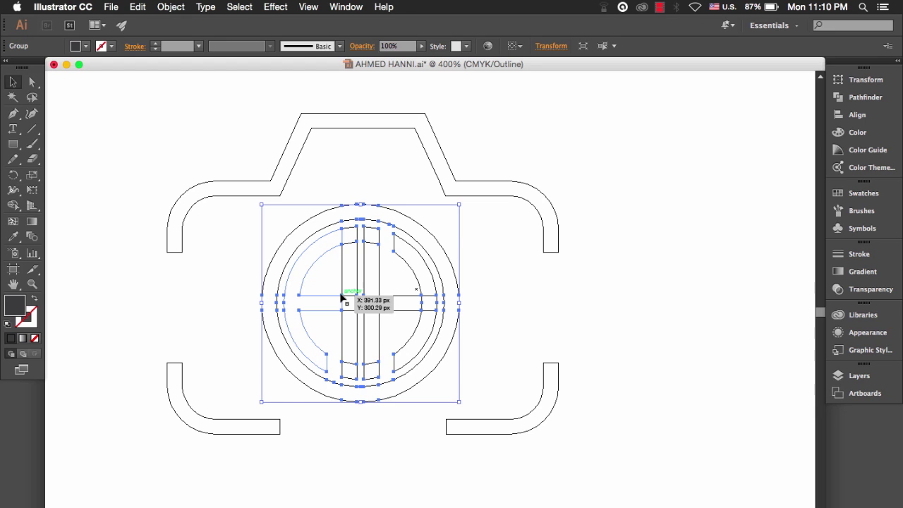
Return to full-colour Preview and centre-align the whole camera logo
{"action": "key", "text": "ctrl+y"}
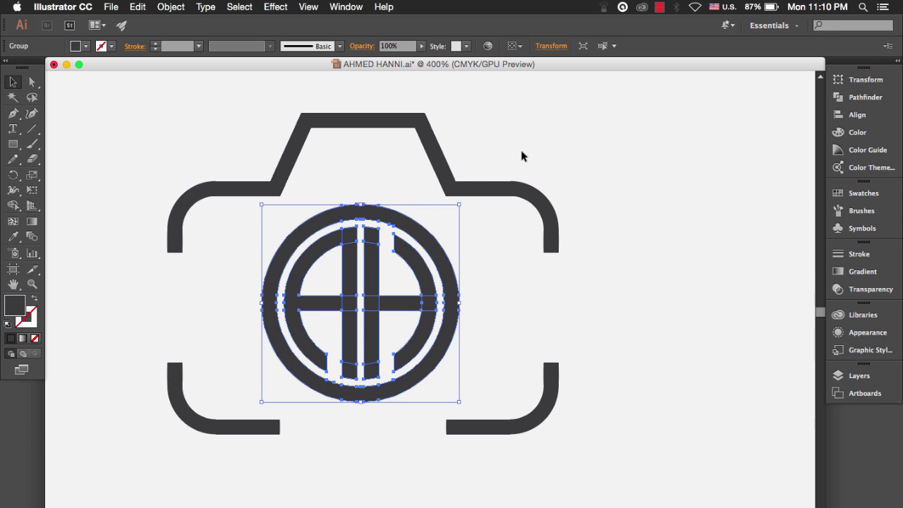
{"action": "left_click", "coordinate": [489, 239]}
{"action": "left_click_drag", "start_coordinate": [545, 127], "coordinate": [271, 419]}
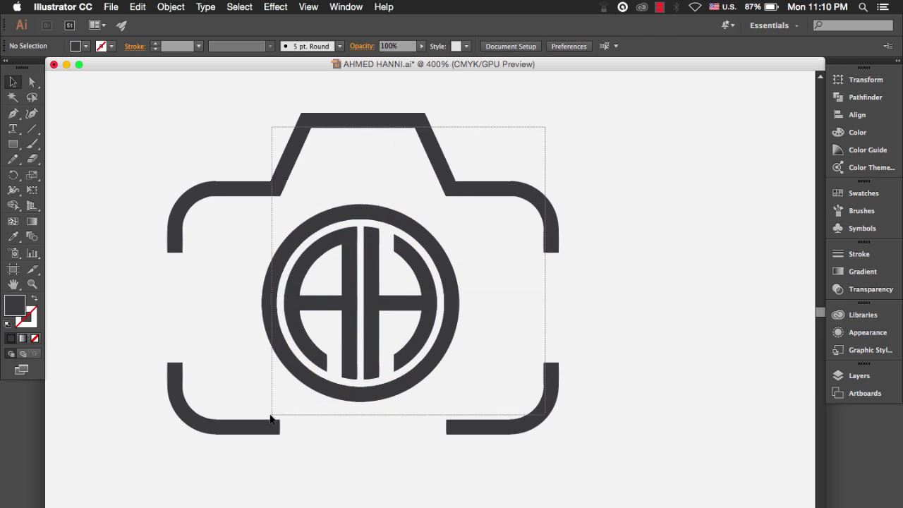
{"action": "left_click", "coordinate": [555, 46]}
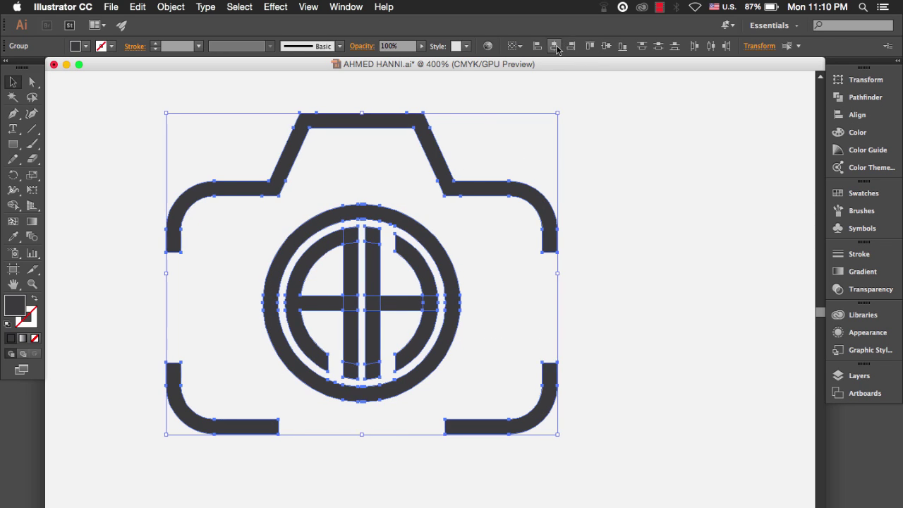
{"action": "left_click", "coordinate": [627, 195]}
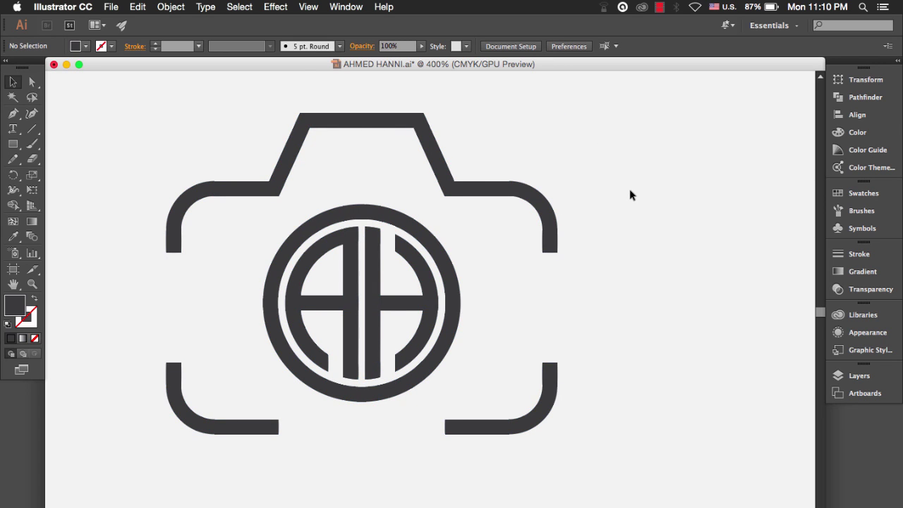
Reselect the AH lens group, using undo to restore the selection
{"action": "scroll", "coordinate": [630, 195], "scroll_direction": "up", "scroll_amount": 2}
{"action": "scroll", "coordinate": [630, 196], "scroll_direction": "down", "scroll_amount": 2}
{"action": "scroll", "coordinate": [631, 195], "scroll_direction": "down", "scroll_amount": 1}
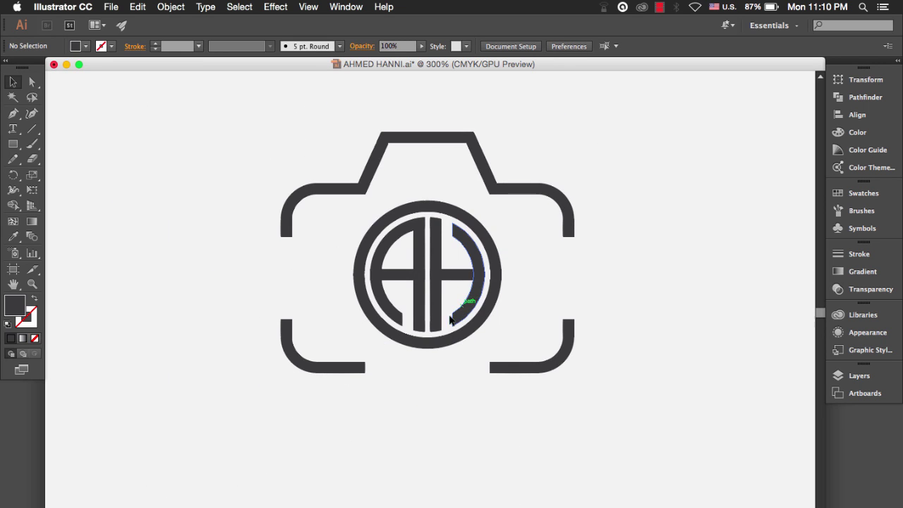
{"action": "left_click", "coordinate": [427, 347]}
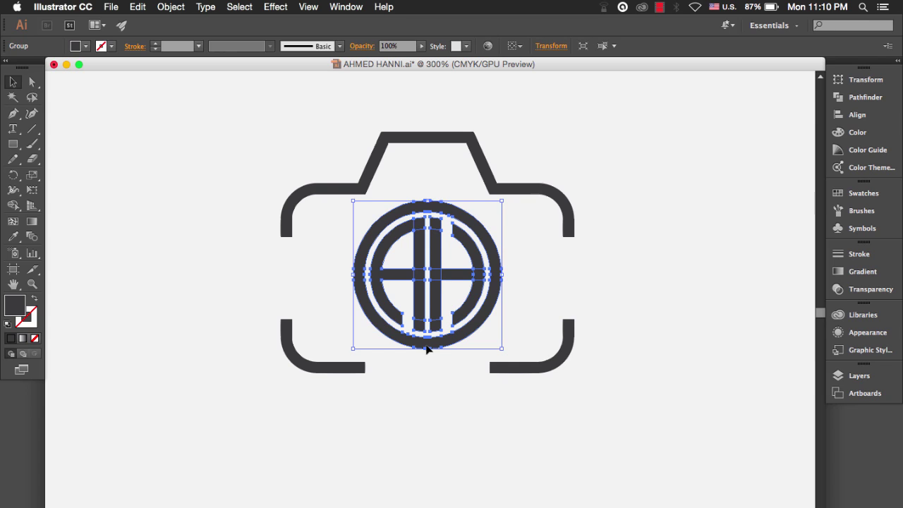
{"action": "left_click", "coordinate": [676, 308]}
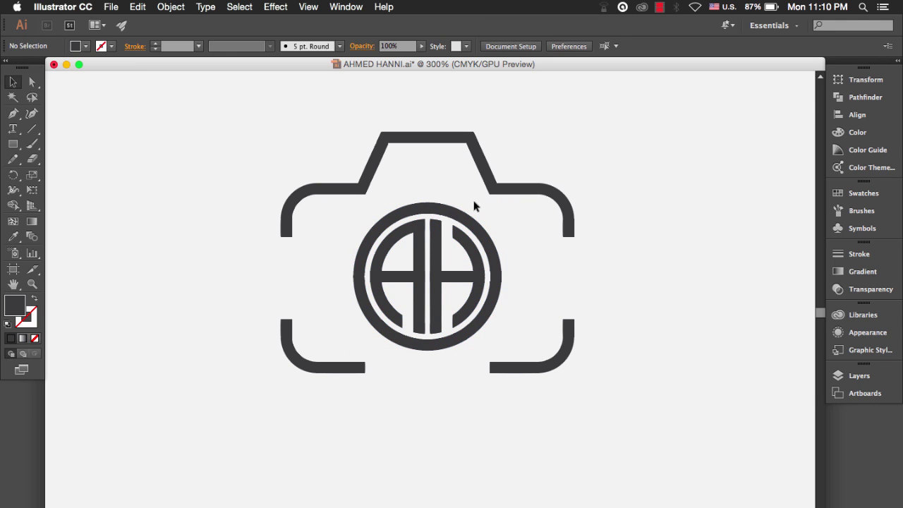
{"action": "key", "text": "super+z"}
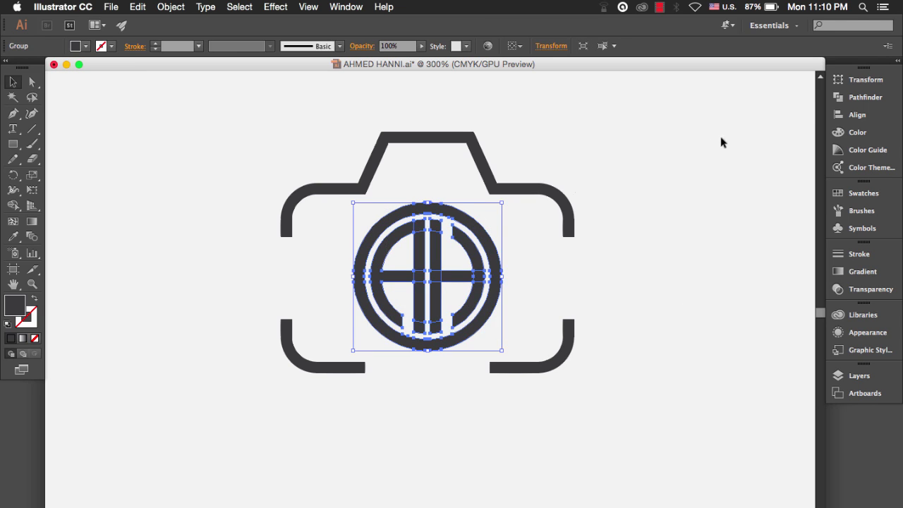
{"action": "left_click", "coordinate": [850, 100]}
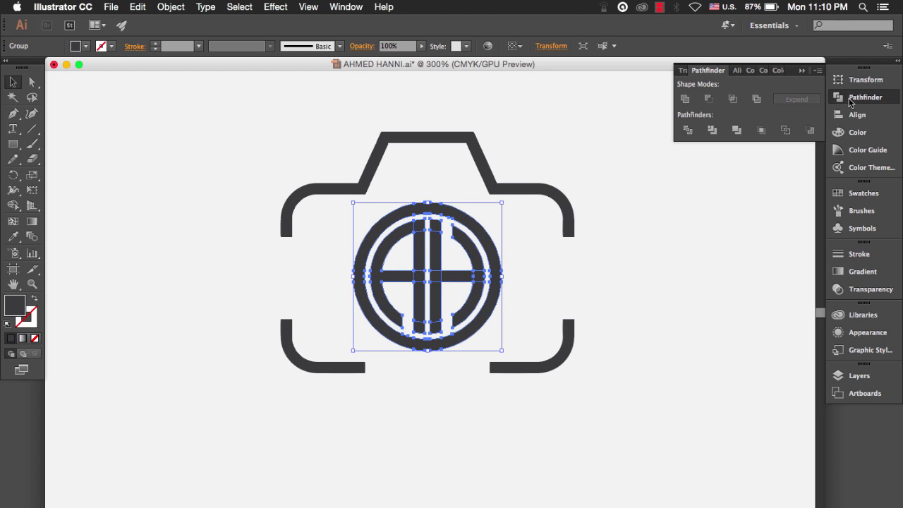
{"action": "left_click", "coordinate": [685, 99]}
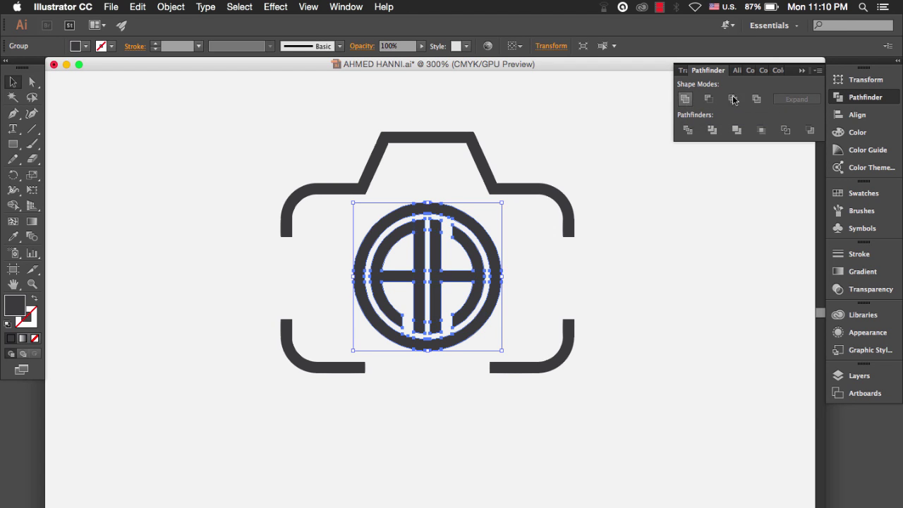
{"action": "left_click", "coordinate": [801, 70]}
{"action": "left_click", "coordinate": [697, 179]}
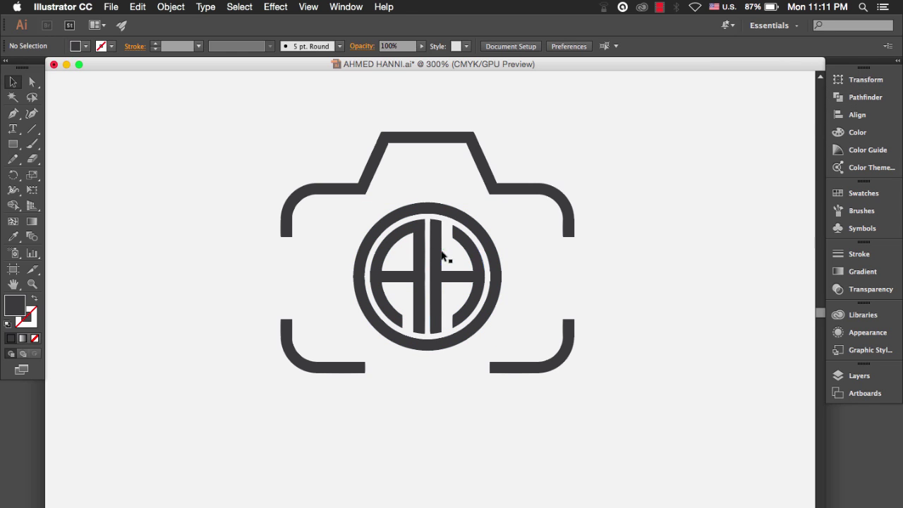
{"action": "left_click", "coordinate": [429, 206]}
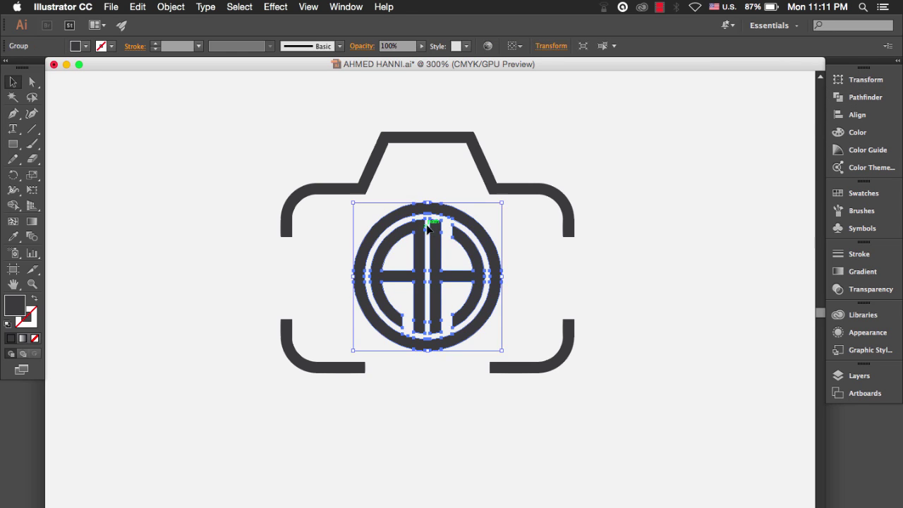
{"action": "left_click", "coordinate": [314, 222]}
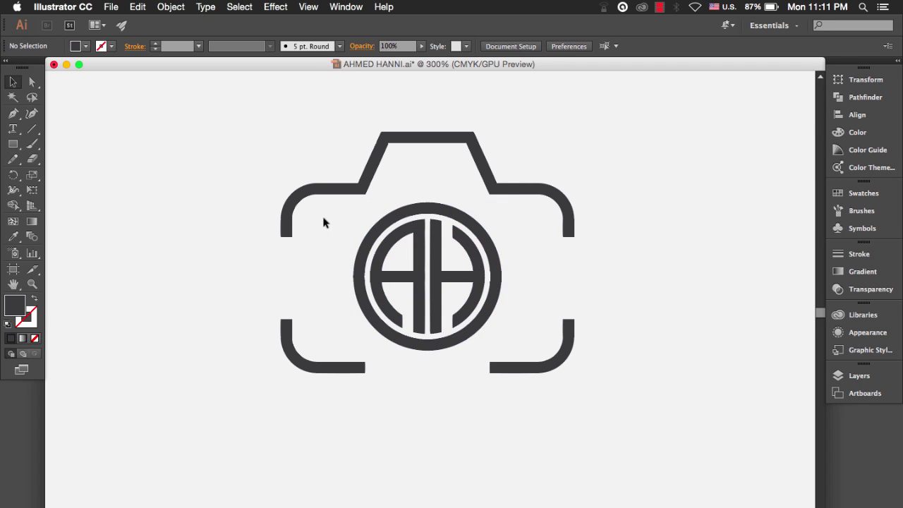
Draw a small bar above the camera's upper-left shoulder
{"action": "left_click", "coordinate": [12, 143]}
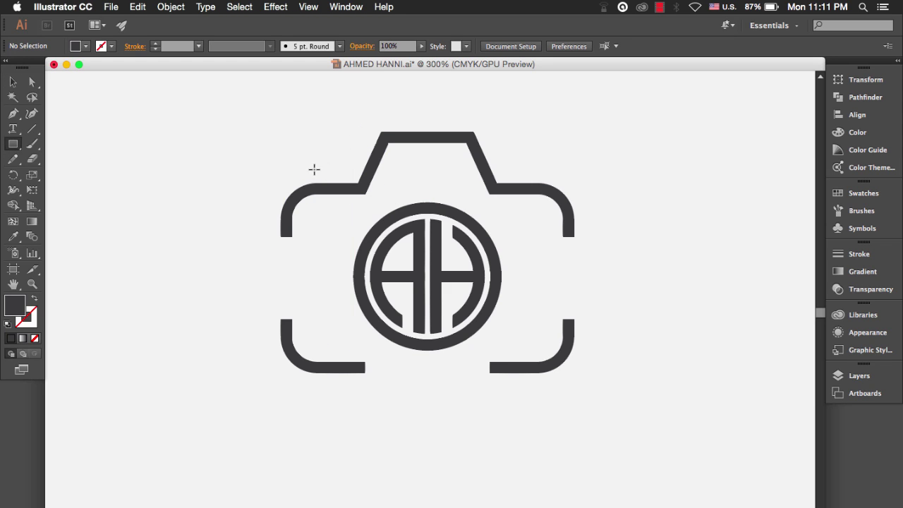
{"action": "left_click_drag", "start_coordinate": [320, 170], "coordinate": [342, 178]}
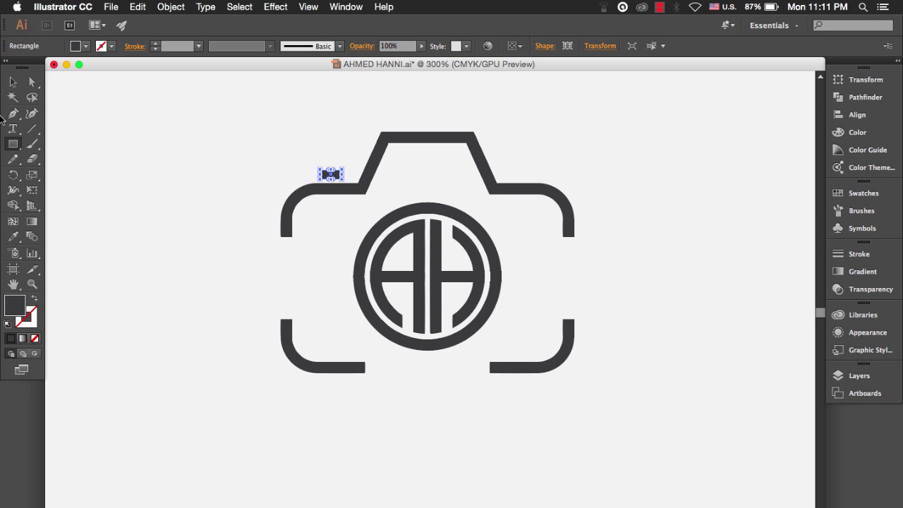
{"action": "left_click", "coordinate": [13, 82]}
{"action": "left_click", "coordinate": [268, 113]}
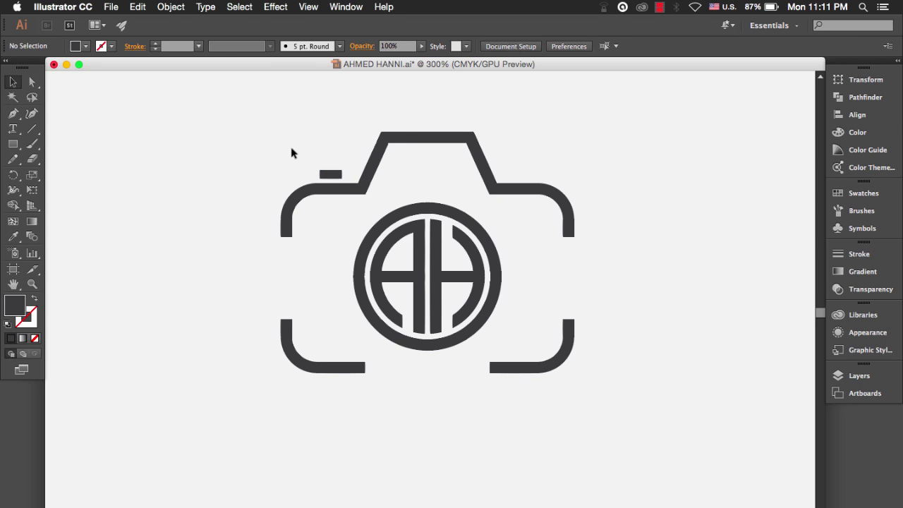
{"action": "scroll", "coordinate": [295, 156], "scroll_direction": "up", "scroll_amount": 1}
{"action": "scroll", "coordinate": [308, 163], "scroll_direction": "up", "scroll_amount": 1}
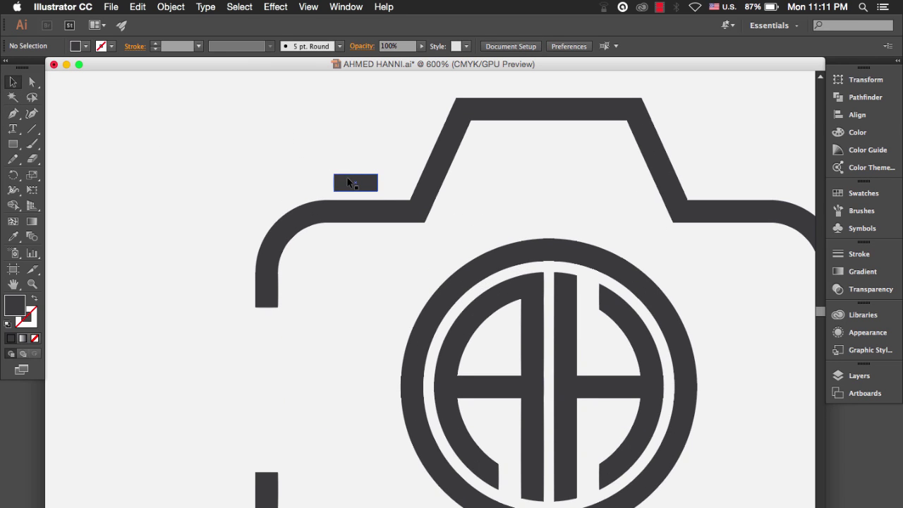
{"action": "scroll", "coordinate": [241, 141], "scroll_direction": "down", "scroll_amount": 1}
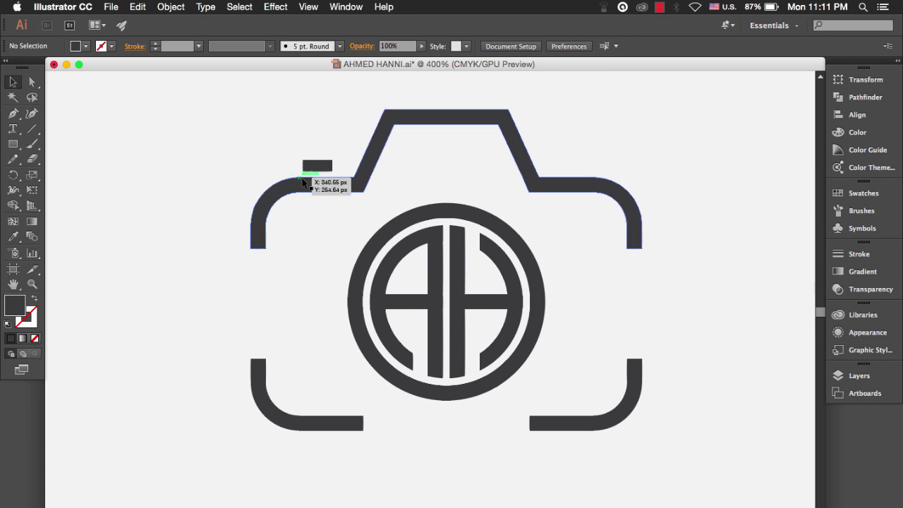
Draw a small round dot below the bar and nudge it slightly upward
{"action": "left_click_drag", "start_coordinate": [13, 143], "coordinate": [57, 171]}
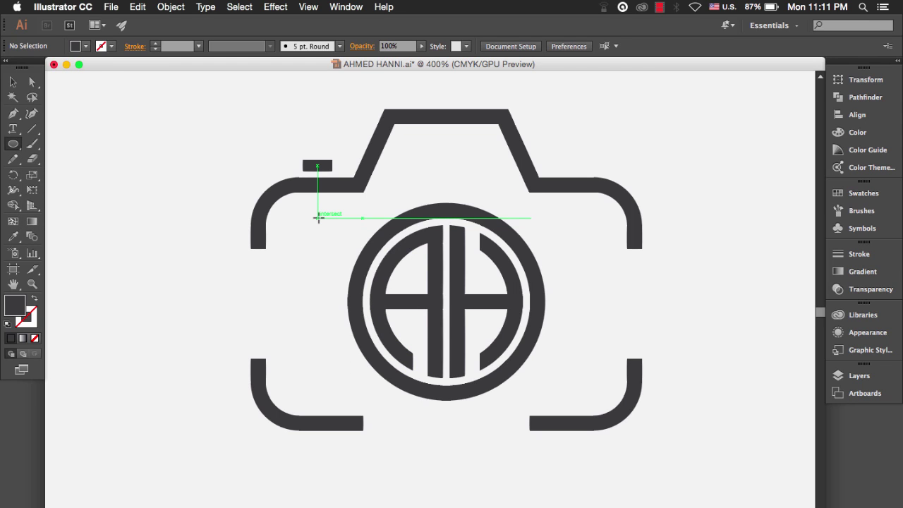
{"action": "left_click_drag", "start_coordinate": [318, 218], "coordinate": [324, 226]}
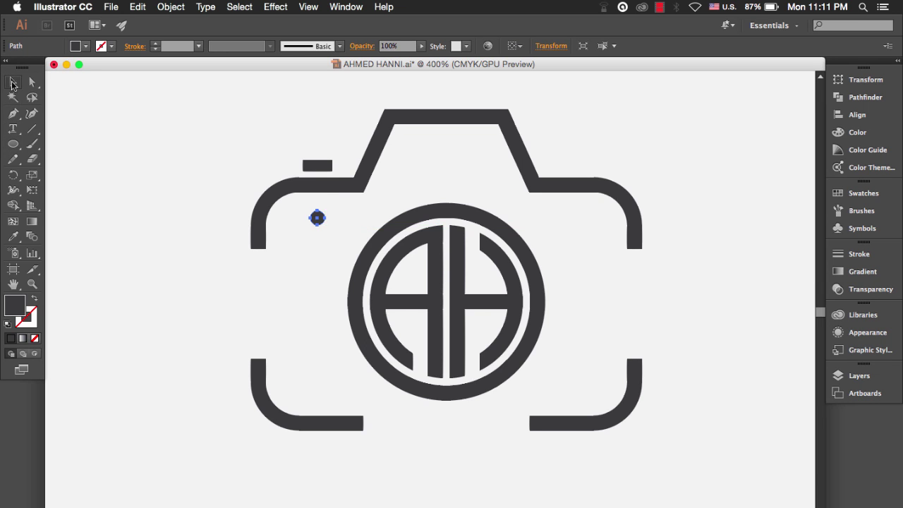
{"action": "left_click", "coordinate": [13, 81]}
{"action": "scroll", "coordinate": [312, 221], "scroll_direction": "up", "scroll_amount": 2}
{"action": "scroll", "coordinate": [313, 220], "scroll_direction": "up", "scroll_amount": 2}
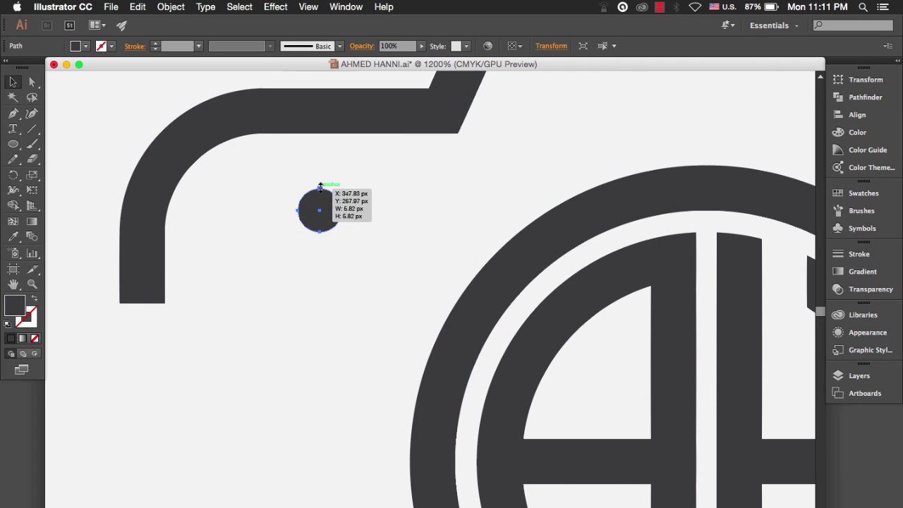
{"action": "left_click_drag", "start_coordinate": [320, 191], "coordinate": [320, 189]}
{"action": "left_click", "coordinate": [323, 299]}
{"action": "scroll", "coordinate": [323, 299], "scroll_direction": "up", "scroll_amount": 2}
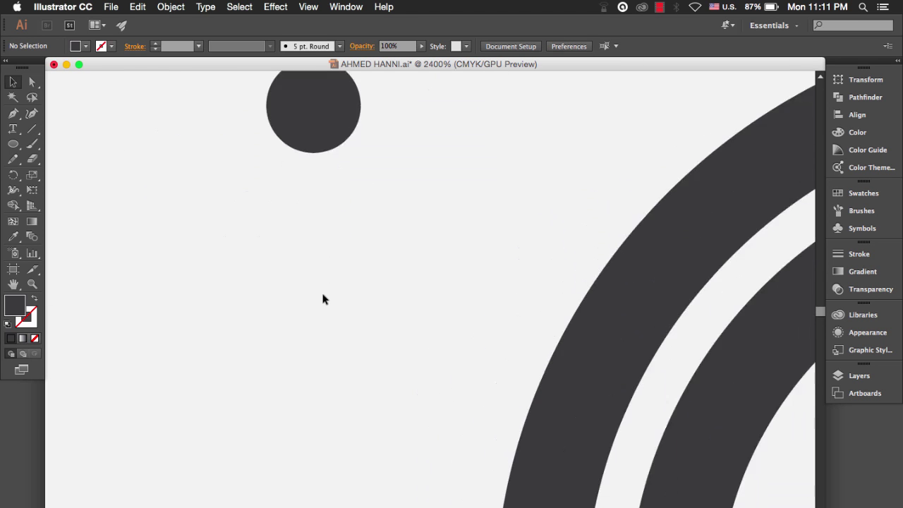
{"action": "scroll", "coordinate": [323, 299], "scroll_direction": "down", "scroll_amount": 2}
{"action": "scroll", "coordinate": [323, 300], "scroll_direction": "down", "scroll_amount": 2}
{"action": "left_click", "coordinate": [317, 254]}
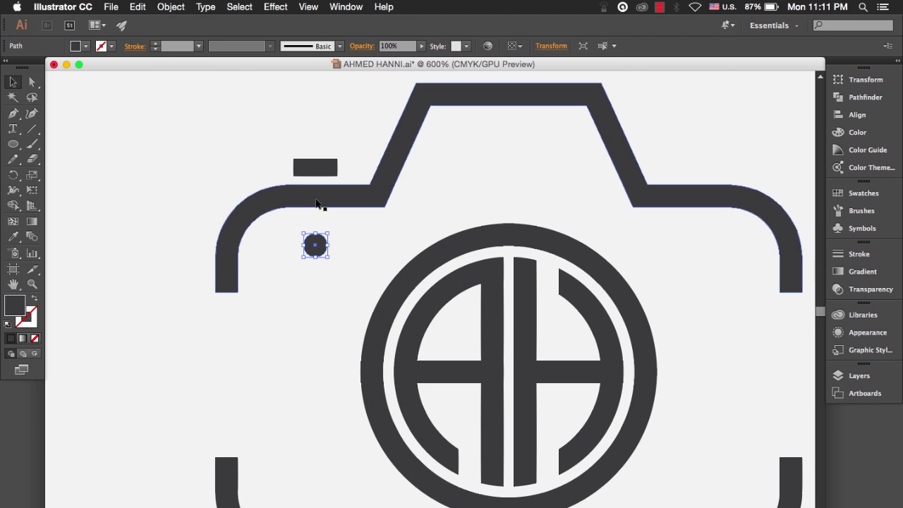
{"action": "left_click", "coordinate": [310, 168], "text": "shift"}
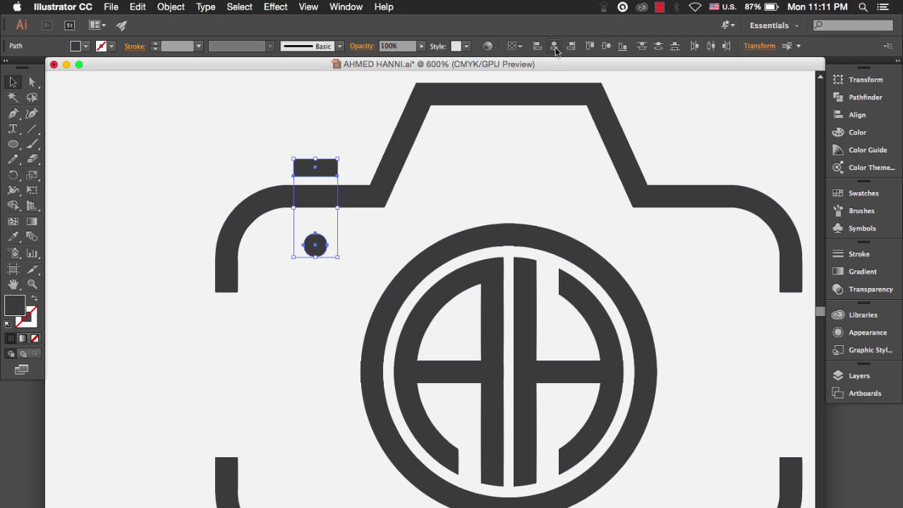
{"action": "left_click", "coordinate": [445, 187]}
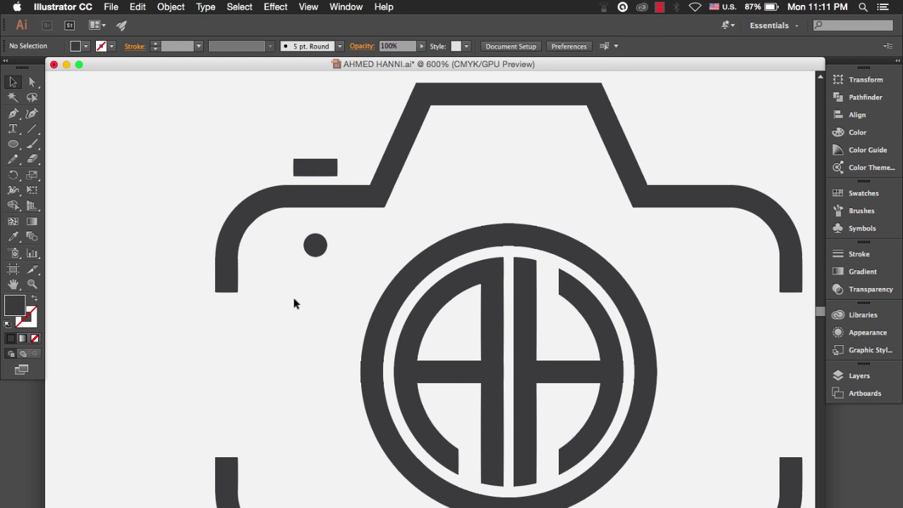
{"action": "scroll", "coordinate": [295, 303], "scroll_direction": "down", "scroll_amount": 1}
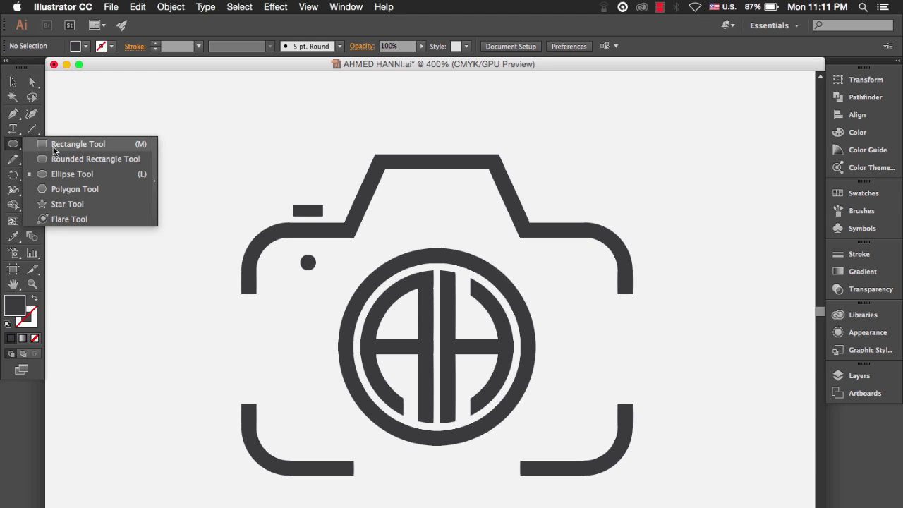
Draw a slot inside the camera's top hump and round its corners
{"action": "left_click_drag", "start_coordinate": [12, 144], "coordinate": [71, 143]}
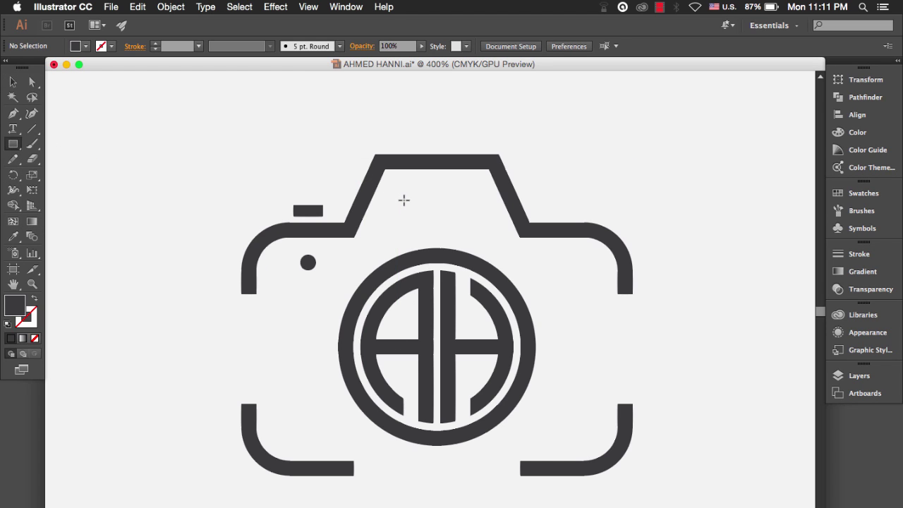
{"action": "left_click_drag", "start_coordinate": [402, 198], "coordinate": [467, 217]}
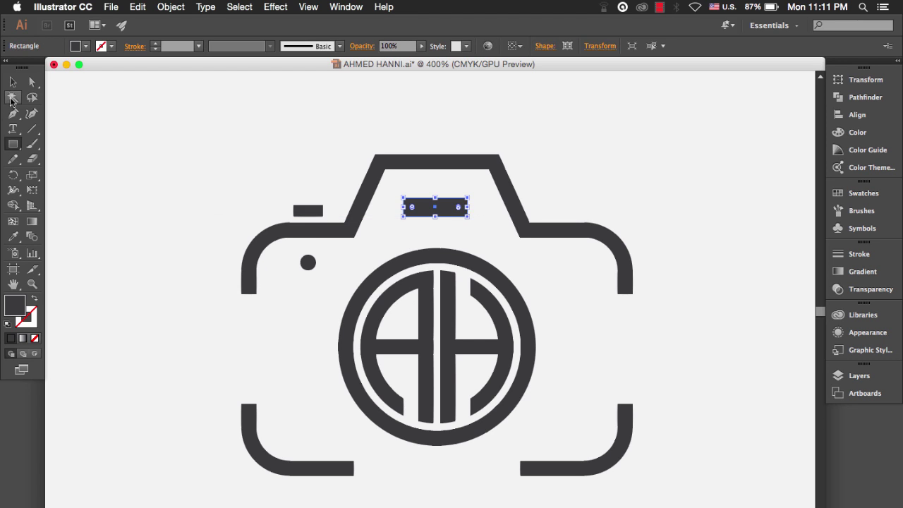
{"action": "left_click", "coordinate": [13, 82]}
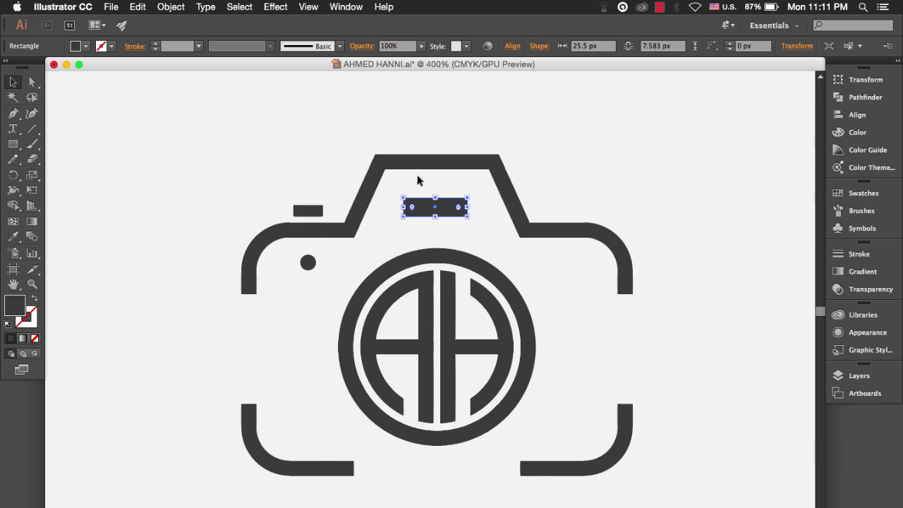
{"action": "scroll", "coordinate": [428, 192], "scroll_direction": "up", "scroll_amount": 1}
{"action": "scroll", "coordinate": [428, 191], "scroll_direction": "up", "scroll_amount": 2}
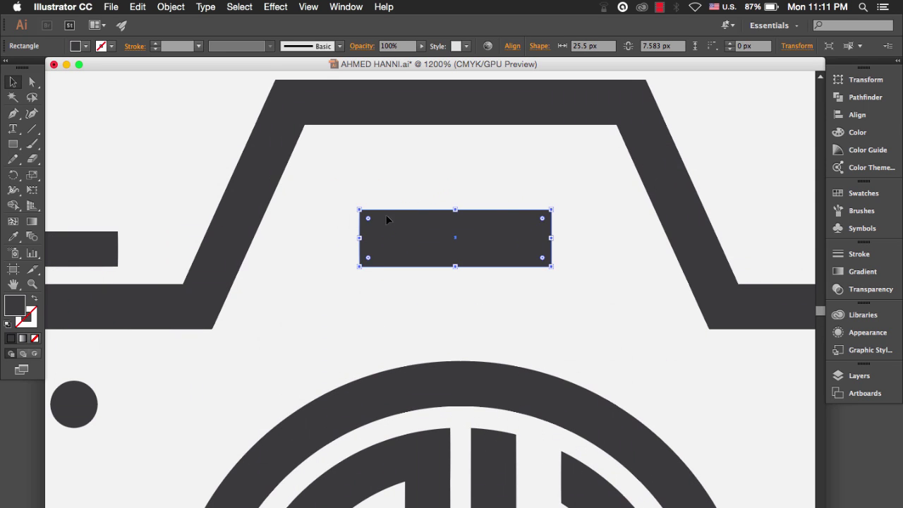
{"action": "left_click_drag", "start_coordinate": [367, 220], "coordinate": [371, 221]}
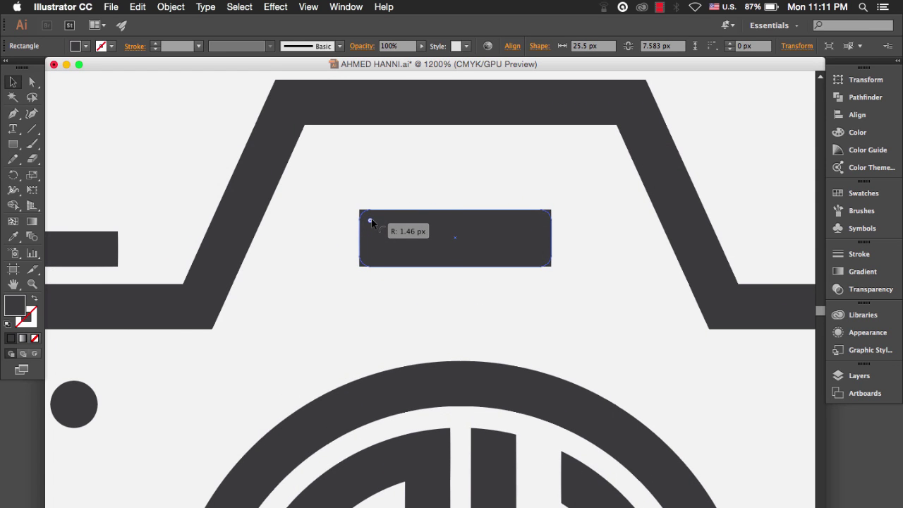
{"action": "left_click", "coordinate": [433, 158]}
{"action": "scroll", "coordinate": [531, 211], "scroll_direction": "up", "scroll_amount": 1}
{"action": "scroll", "coordinate": [524, 222], "scroll_direction": "down", "scroll_amount": 2}
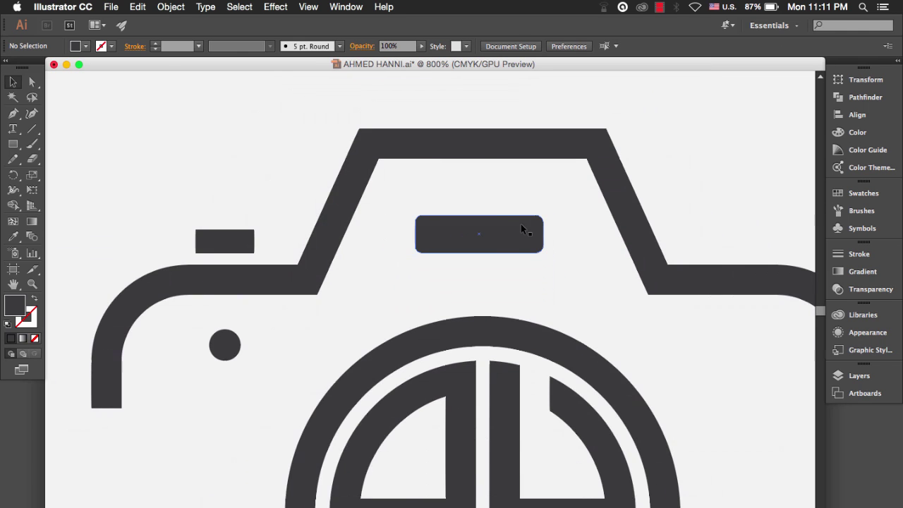
{"action": "scroll", "coordinate": [521, 223], "scroll_direction": "down", "scroll_amount": 3}
{"action": "scroll", "coordinate": [441, 238], "scroll_direction": "up", "scroll_amount": 1}
{"action": "scroll", "coordinate": [440, 240], "scroll_direction": "up", "scroll_amount": 1}
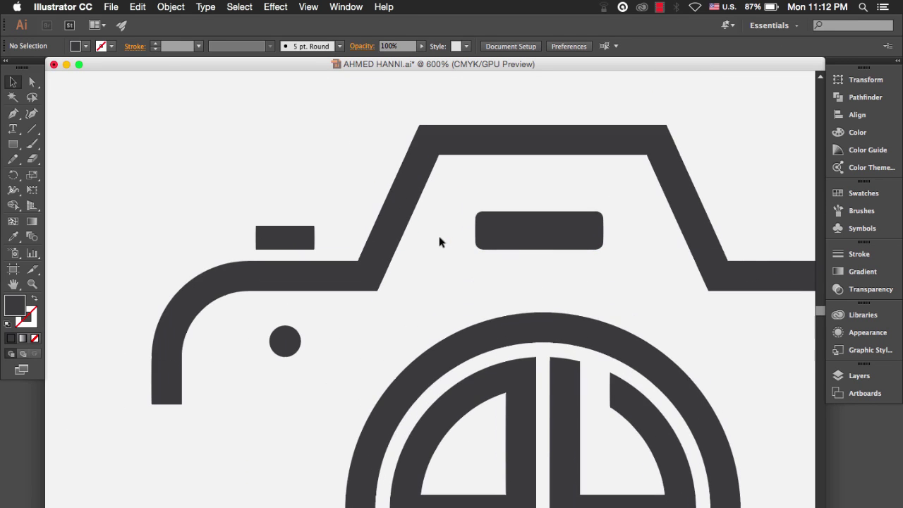
{"action": "scroll", "coordinate": [439, 241], "scroll_direction": "down", "scroll_amount": 1}
{"action": "scroll", "coordinate": [439, 241], "scroll_direction": "down", "scroll_amount": 2}
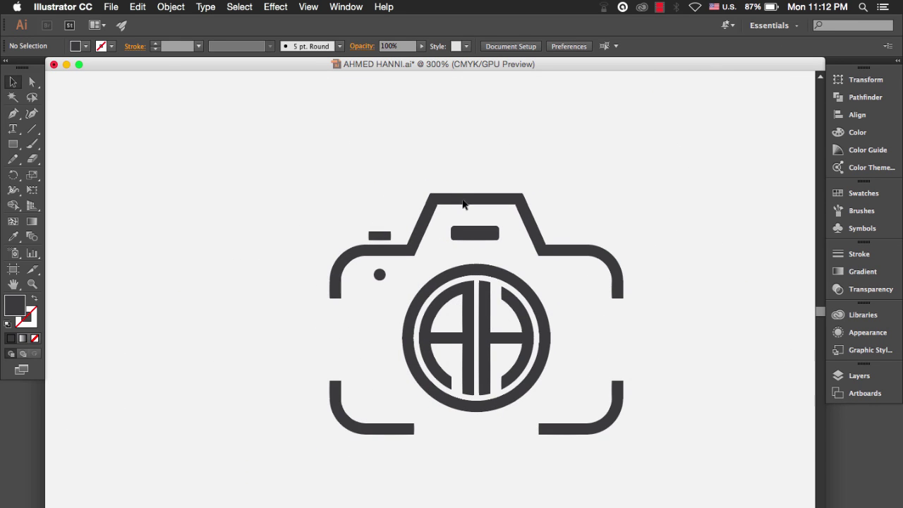
Select every camera logo piece, including the new bar, dot and slot, and group them
{"action": "left_click_drag", "start_coordinate": [472, 145], "coordinate": [519, 475]}
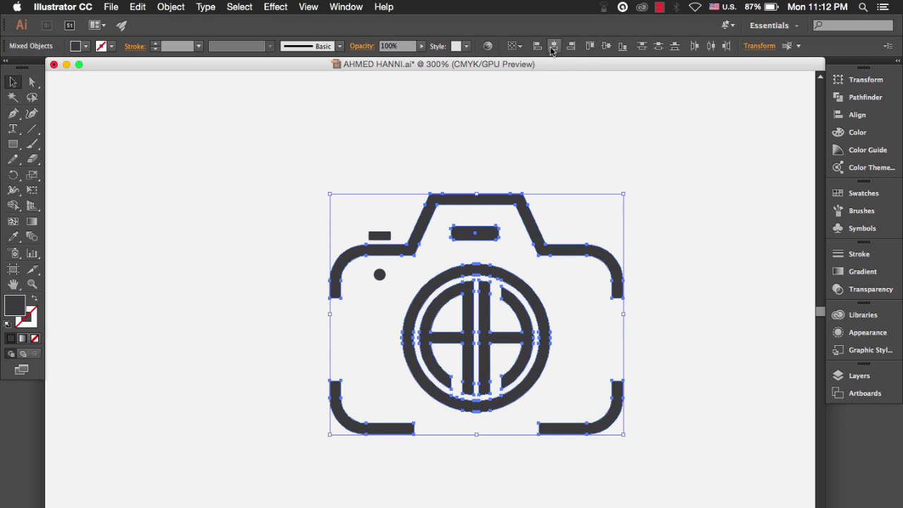
{"action": "left_click", "coordinate": [445, 147]}
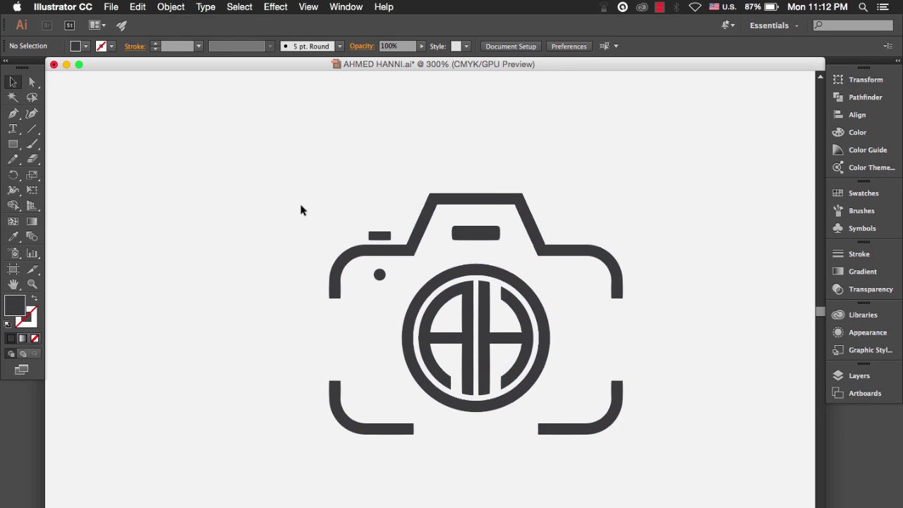
{"action": "scroll", "coordinate": [300, 209], "scroll_direction": "up", "scroll_amount": 1}
{"action": "scroll", "coordinate": [295, 216], "scroll_direction": "down", "scroll_amount": 1}
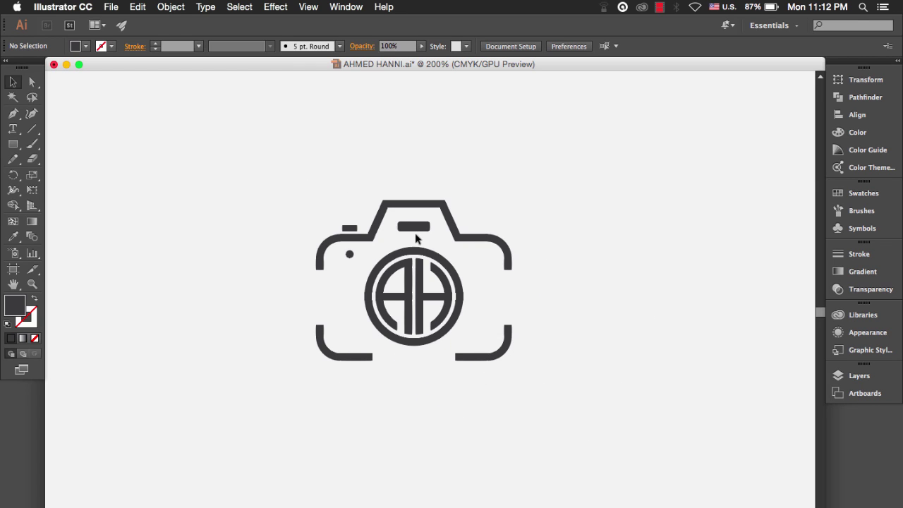
{"action": "left_click_drag", "start_coordinate": [301, 199], "coordinate": [478, 387]}
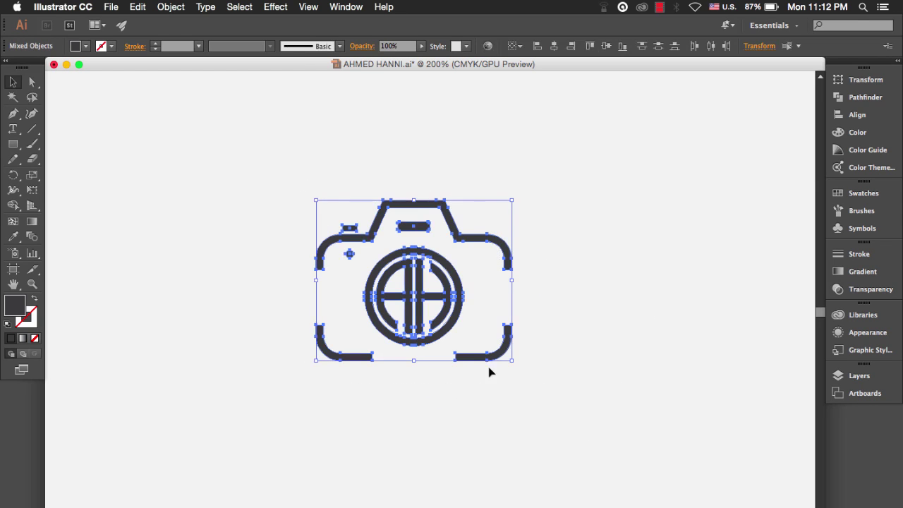
{"action": "right_click", "coordinate": [413, 228]}
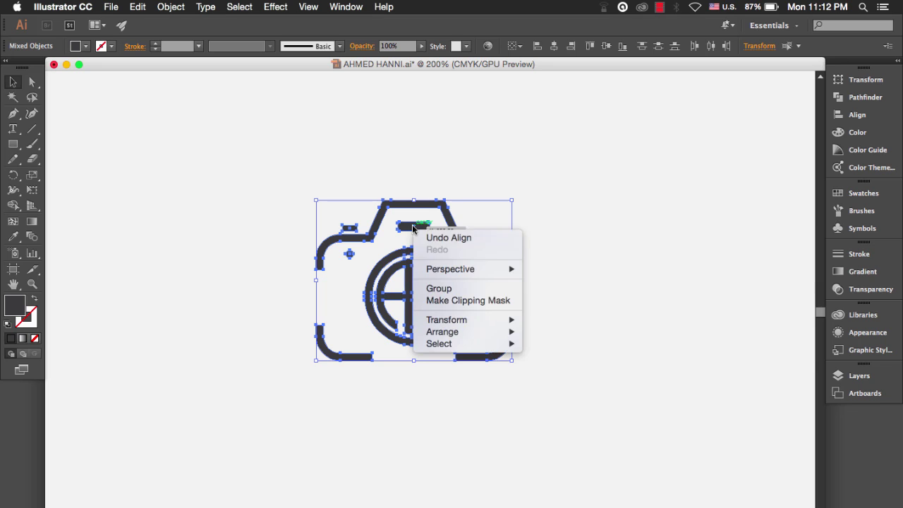
{"action": "left_click", "coordinate": [446, 288]}
{"action": "left_click", "coordinate": [211, 214]}
{"action": "scroll", "coordinate": [305, 307], "scroll_direction": "up", "scroll_amount": 2}
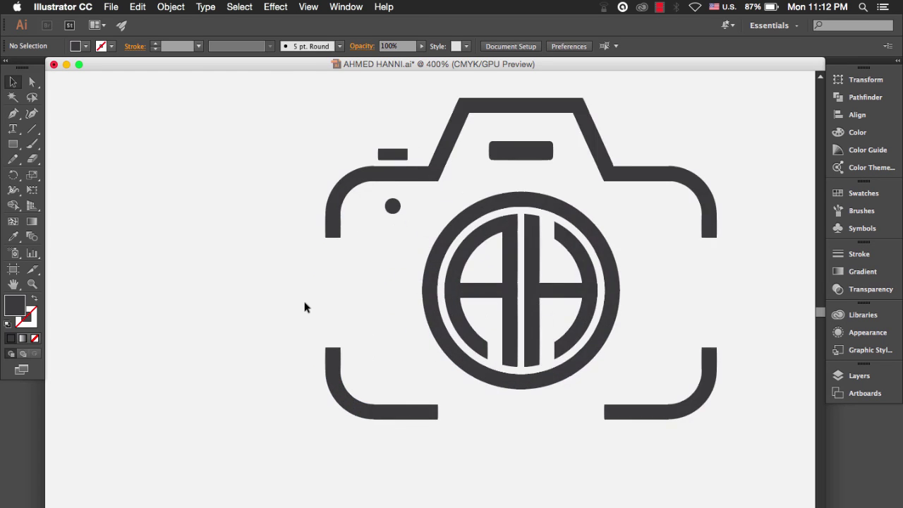
{"action": "scroll", "coordinate": [304, 307], "scroll_direction": "down", "scroll_amount": 2}
{"action": "scroll", "coordinate": [305, 307], "scroll_direction": "down", "scroll_amount": 2}
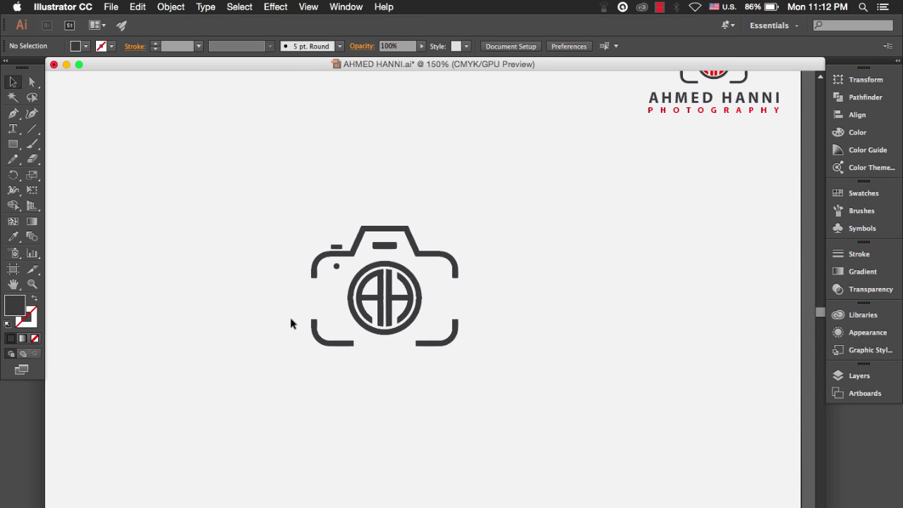
Type the photographer's name as a text object below the camera
{"action": "left_click", "coordinate": [14, 131]}
{"action": "left_click", "coordinate": [360, 388]}
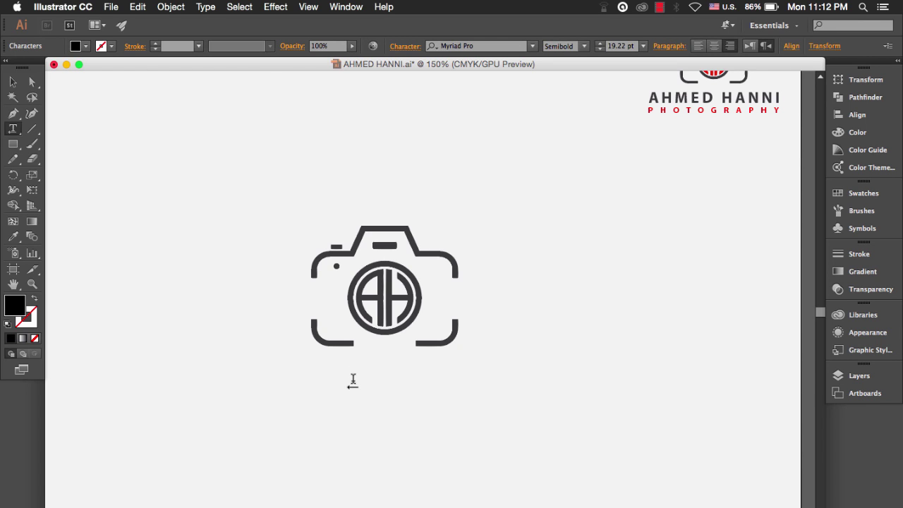
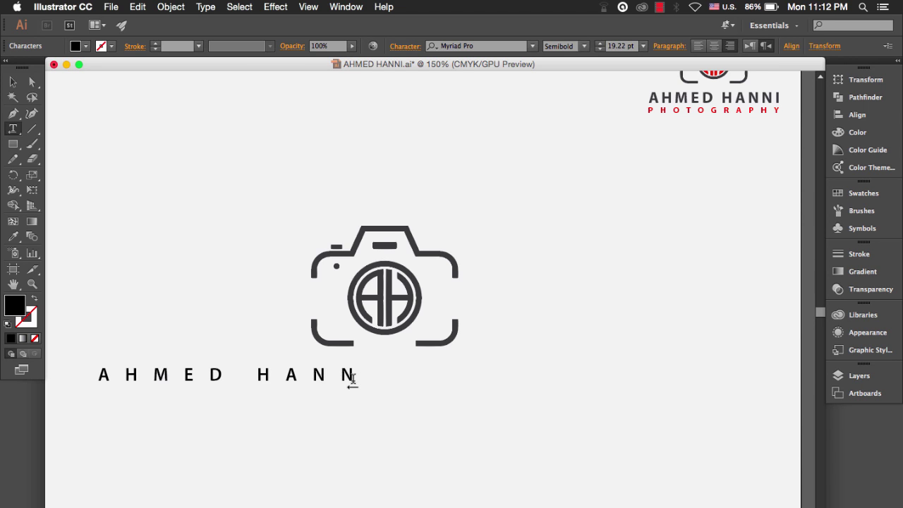
{"action": "left_click", "coordinate": [13, 82]}
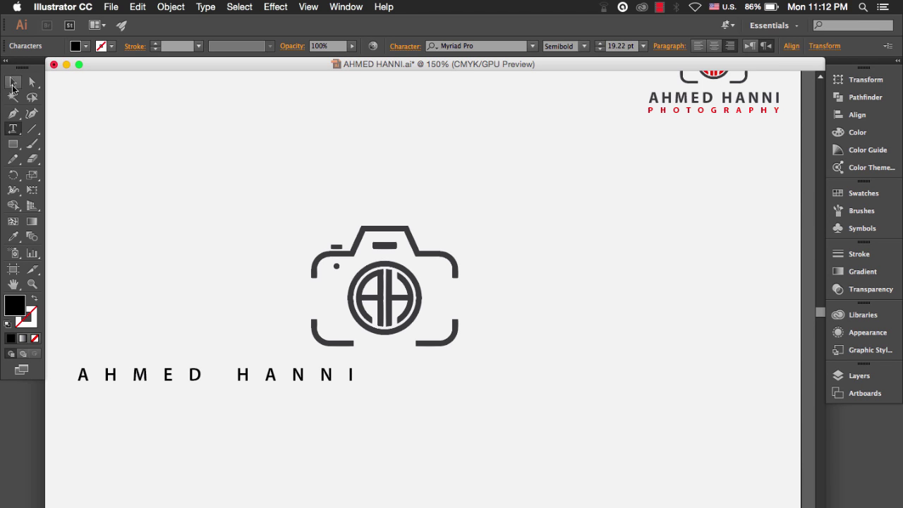
{"action": "left_click_drag", "start_coordinate": [274, 379], "coordinate": [427, 375]}
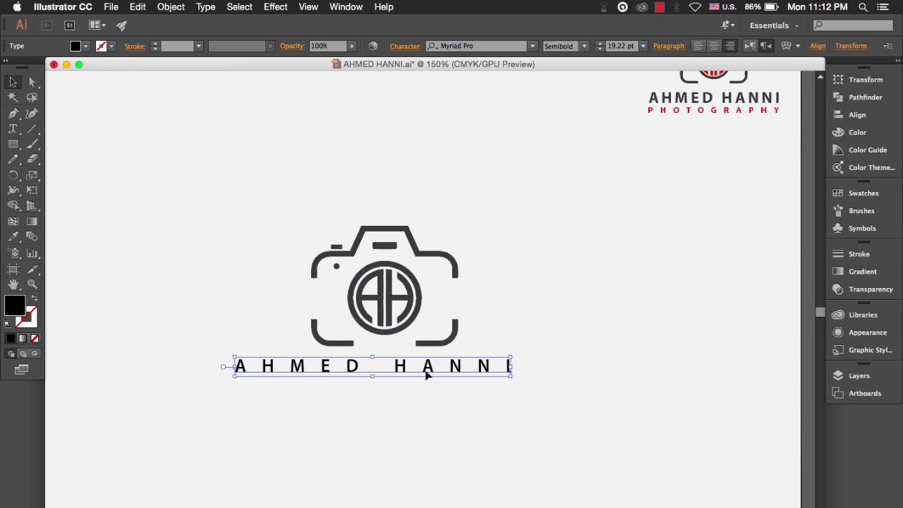
Copy the sample logo's name style onto the text with the Eyedropper and enlarge it
{"action": "left_click", "coordinate": [12, 238]}
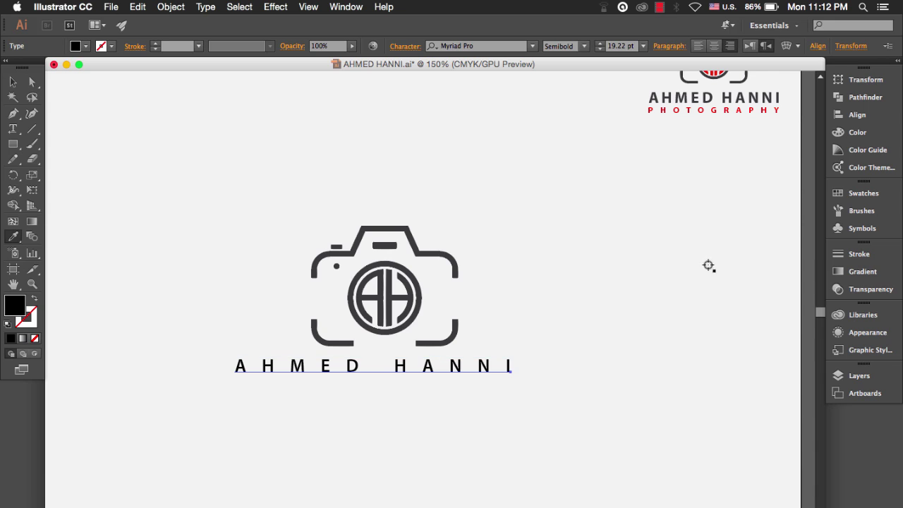
{"action": "left_click", "coordinate": [700, 97]}
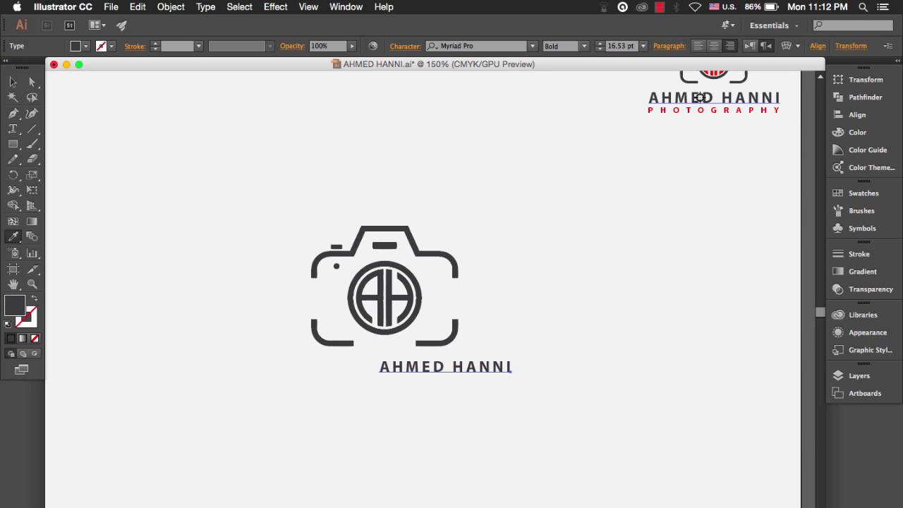
{"action": "left_click", "coordinate": [13, 81]}
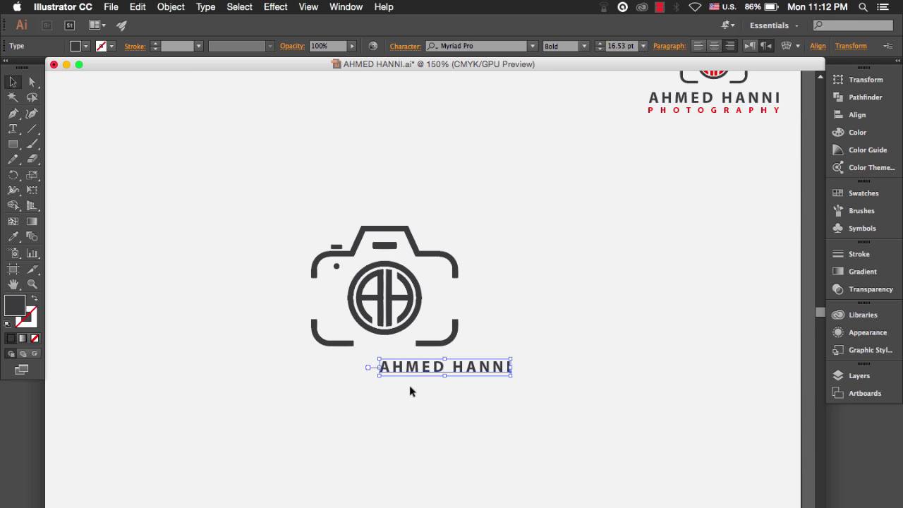
{"action": "left_click_drag", "start_coordinate": [379, 357], "coordinate": [250, 336]}
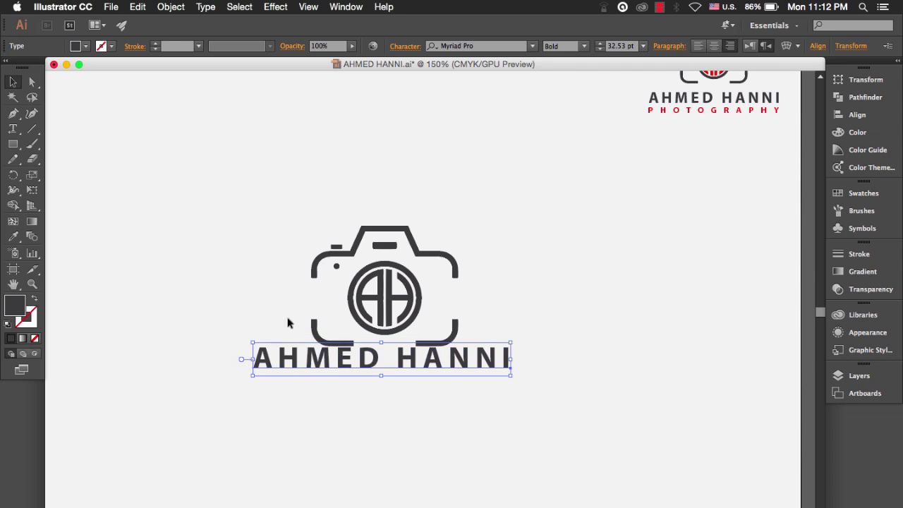
Set the name to 35 pt and centre it beneath the camera outline
{"action": "left_click", "coordinate": [623, 47]}
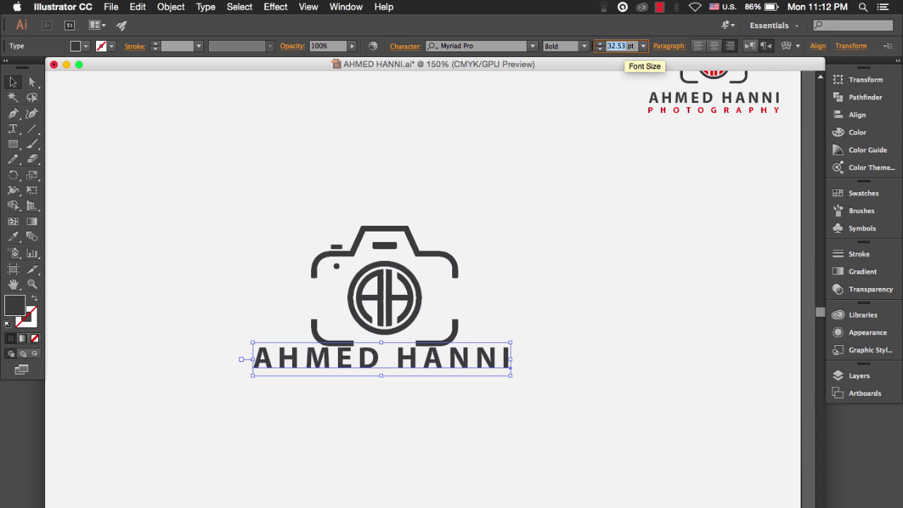
{"action": "type", "text": "3"}
{"action": "key", "text": "Return"}
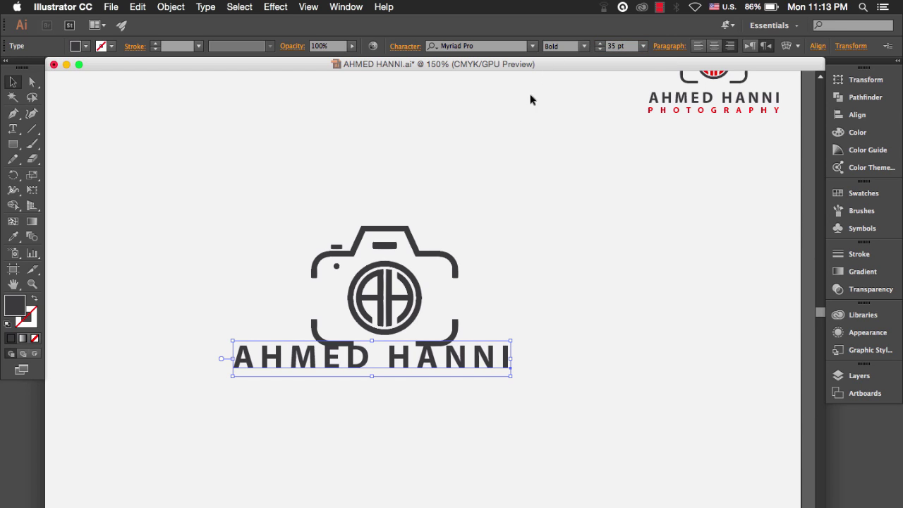
{"action": "left_click", "coordinate": [534, 452]}
{"action": "left_click_drag", "start_coordinate": [401, 361], "coordinate": [424, 381]}
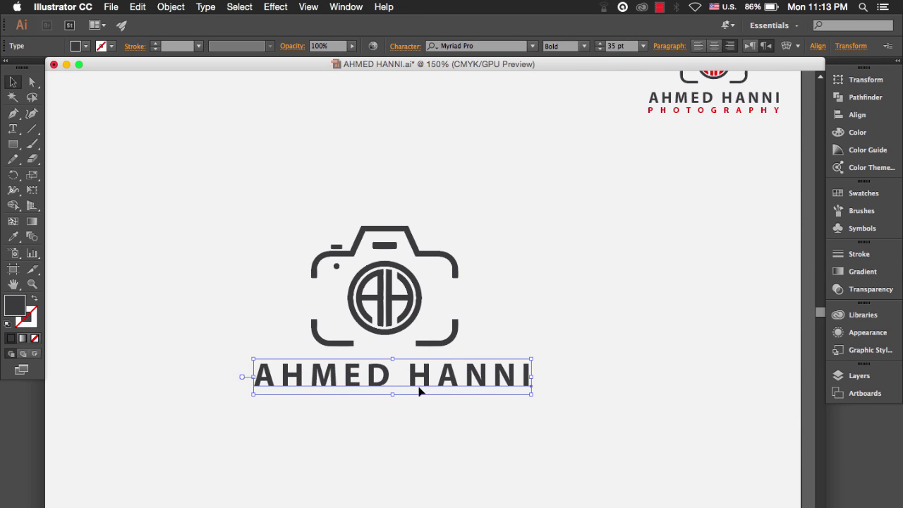
Type PHOTOGRAPHY below the name and set its weight to Semibold
{"action": "left_click", "coordinate": [13, 128]}
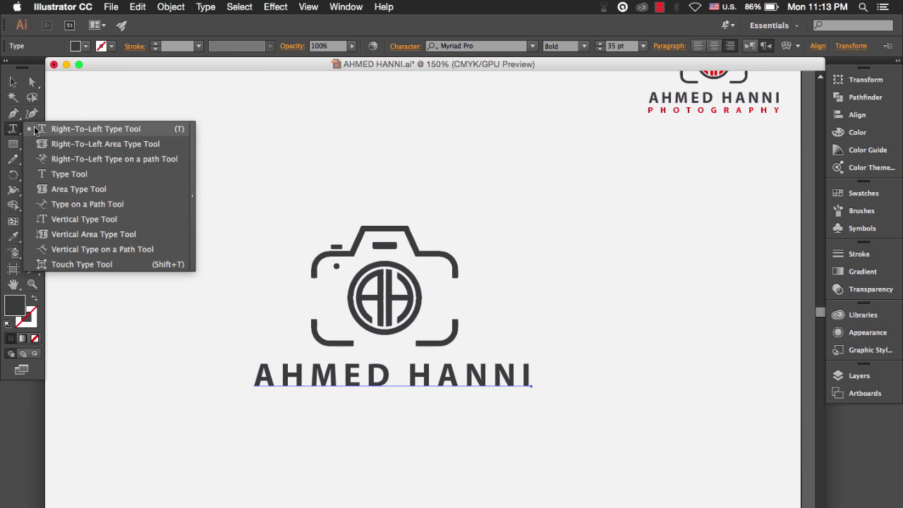
{"action": "left_click", "coordinate": [368, 432]}
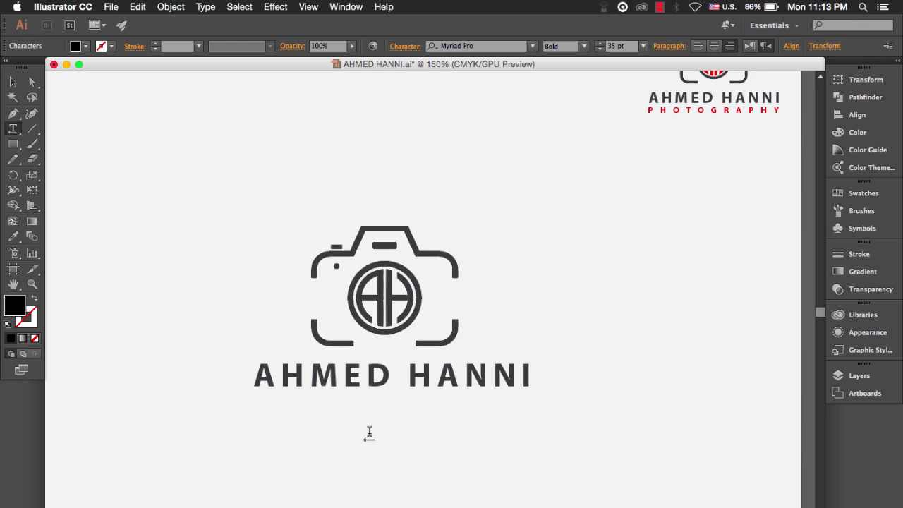
{"action": "type", "text": "PHOT"}
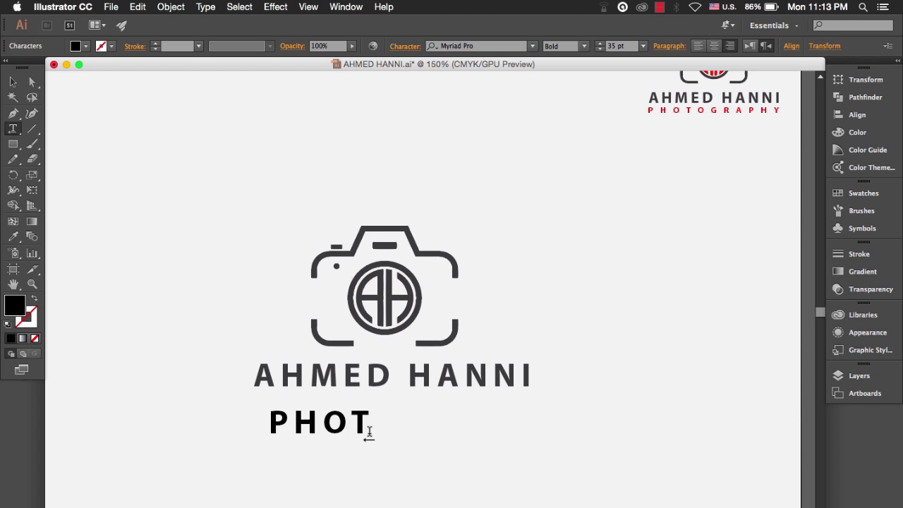
{"action": "type", "text": "OGRAP"}
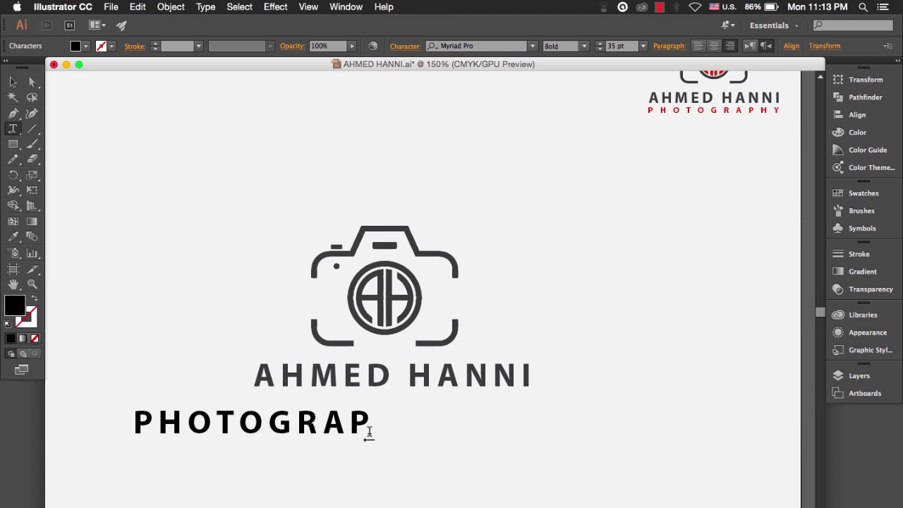
{"action": "type", "text": "HY"}
{"action": "key", "text": "Escape"}
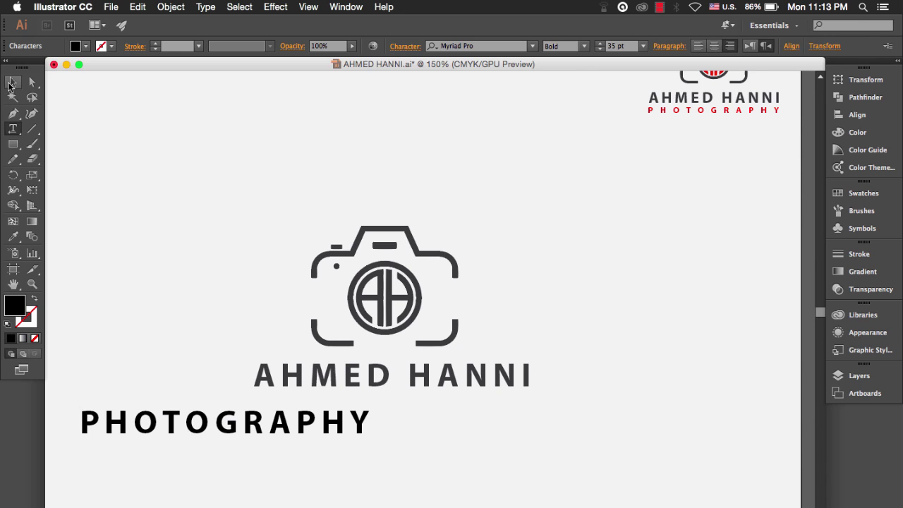
{"action": "left_click", "coordinate": [585, 46]}
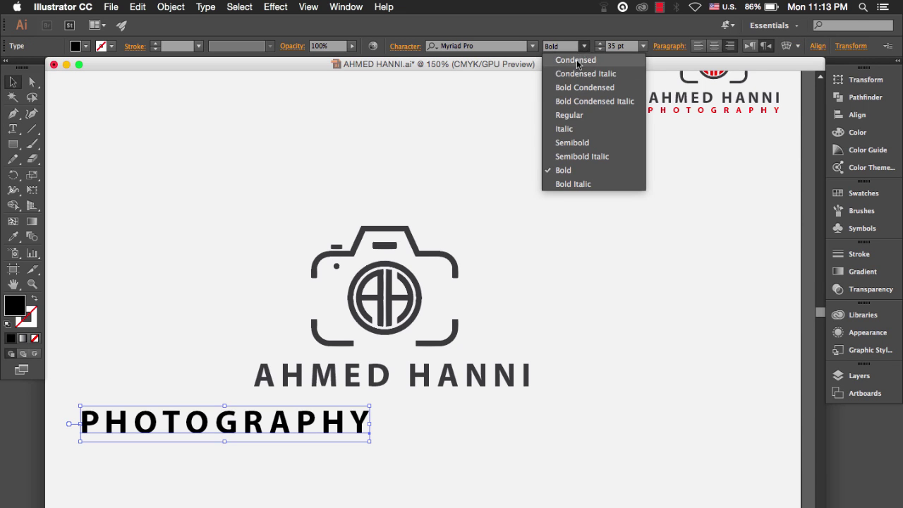
{"action": "left_click", "coordinate": [577, 142]}
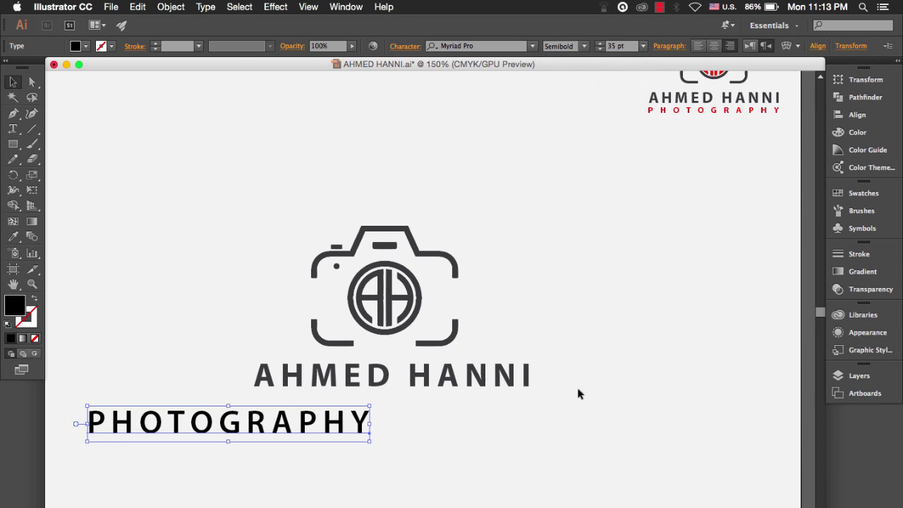
Eyedropper the sample's red, widely spaced text style onto PHOTOGRAPHY
{"action": "left_click", "coordinate": [12, 236]}
{"action": "left_click", "coordinate": [708, 111]}
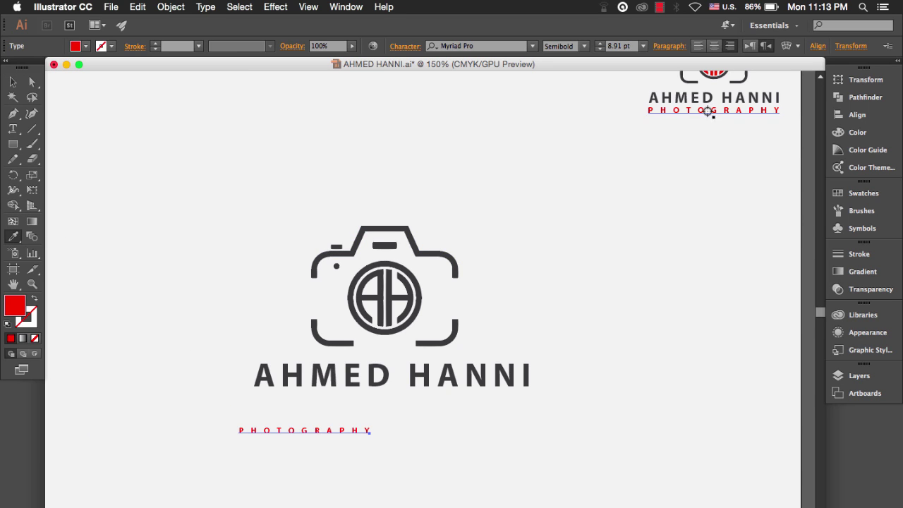
{"action": "left_click", "coordinate": [14, 83]}
{"action": "left_click", "coordinate": [14, 84]}
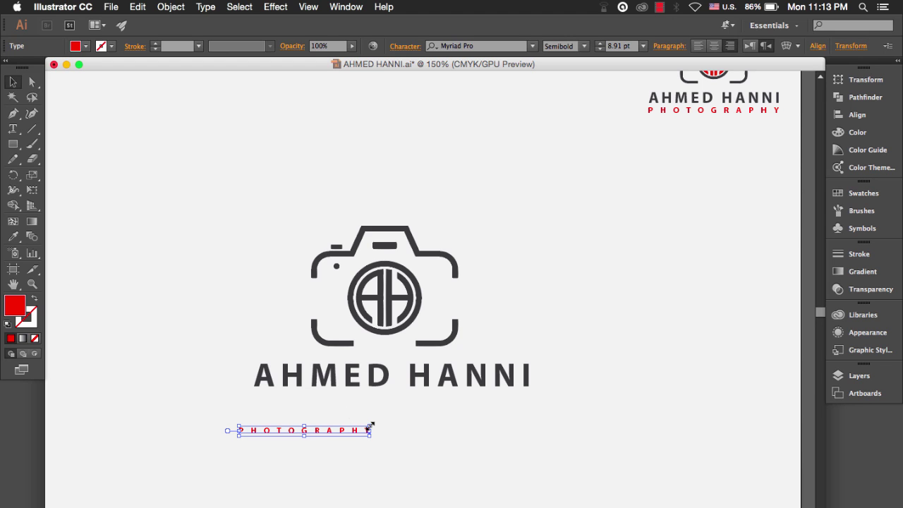
{"action": "left_click_drag", "start_coordinate": [369, 426], "coordinate": [528, 400]}
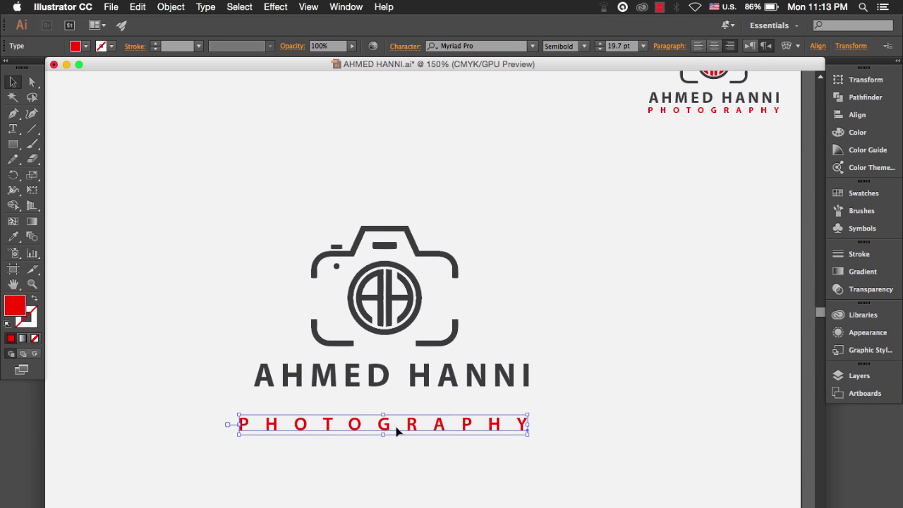
{"action": "left_click_drag", "start_coordinate": [407, 428], "coordinate": [419, 408]}
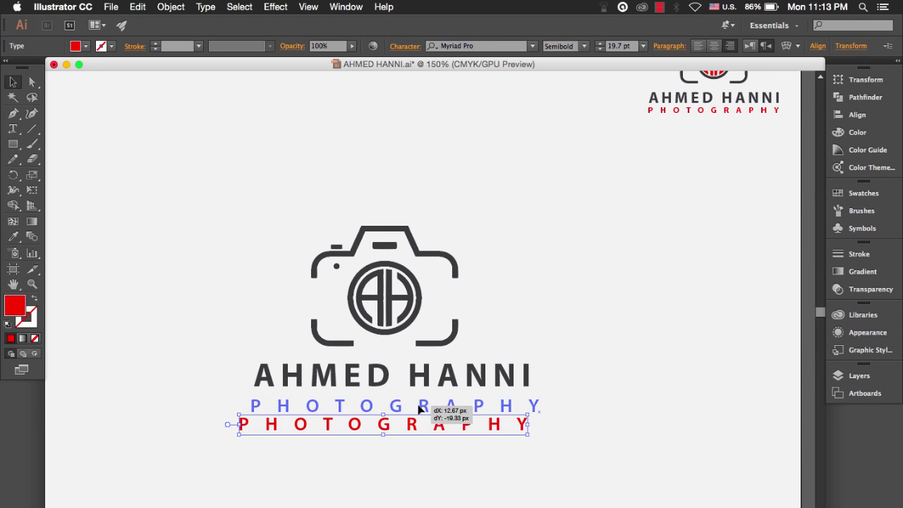
{"action": "left_click_drag", "start_coordinate": [419, 407], "coordinate": [421, 408]}
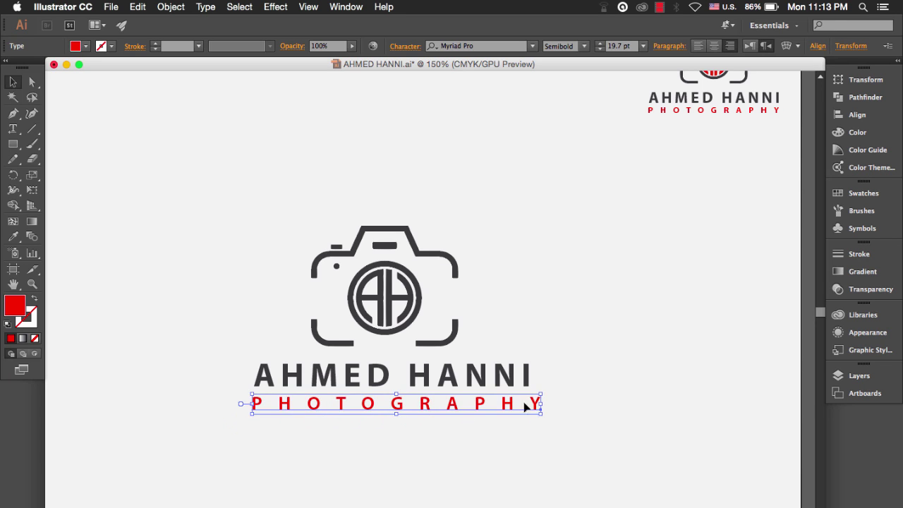
{"action": "left_click_drag", "start_coordinate": [543, 404], "coordinate": [532, 405]}
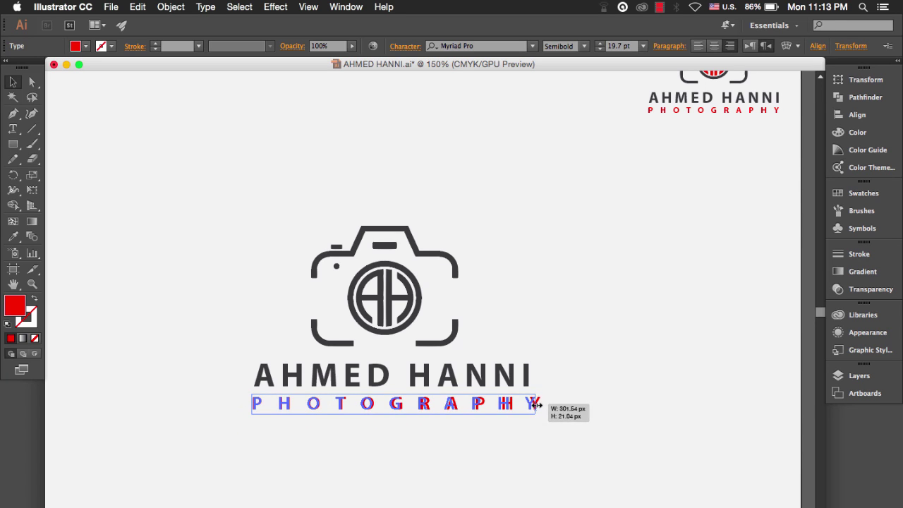
{"action": "left_click", "coordinate": [544, 426]}
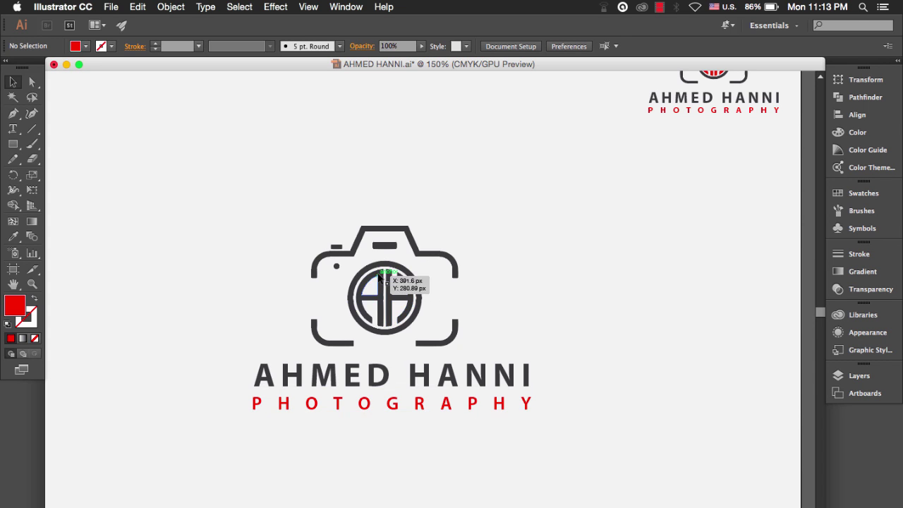
Live-paint the remaining AH monogram bars inside the camera lens red
{"action": "scroll", "coordinate": [376, 275], "scroll_direction": "up", "scroll_amount": 1}
{"action": "scroll", "coordinate": [376, 276], "scroll_direction": "up", "scroll_amount": 1}
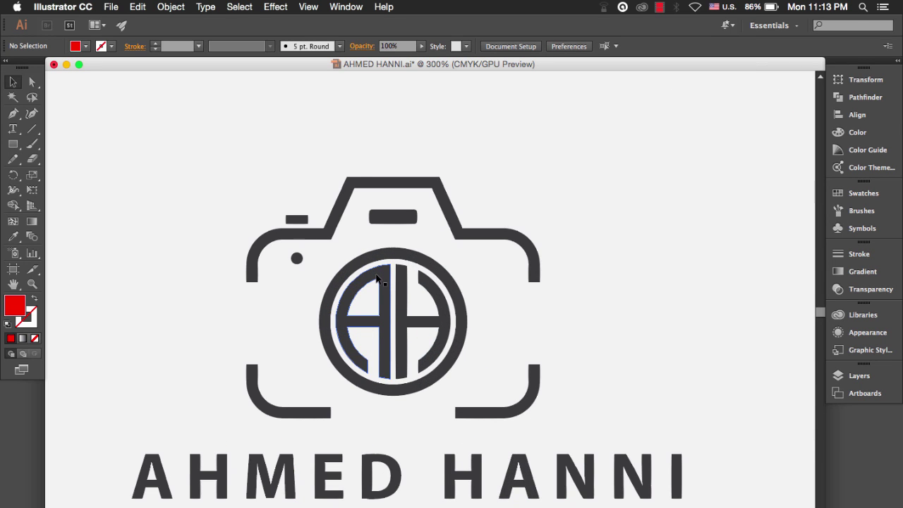
{"action": "left_click", "coordinate": [377, 279]}
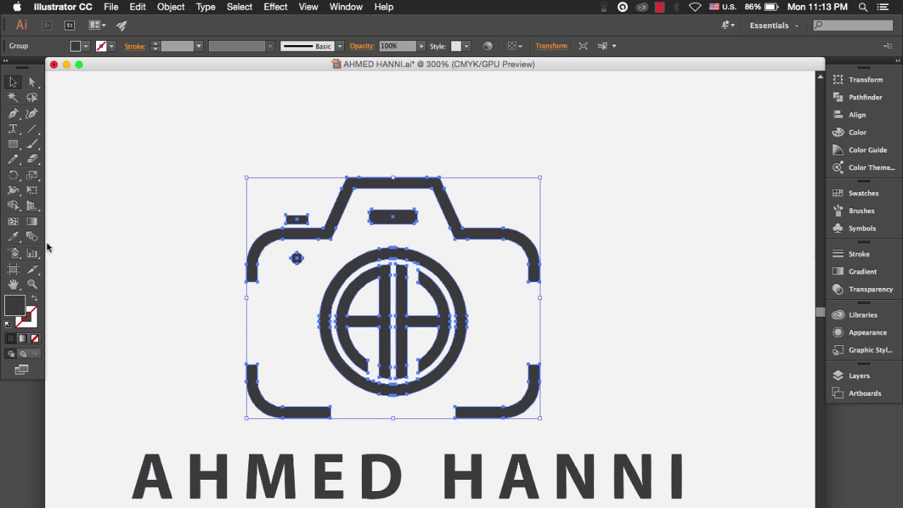
{"action": "left_click_drag", "start_coordinate": [13, 205], "coordinate": [44, 217]}
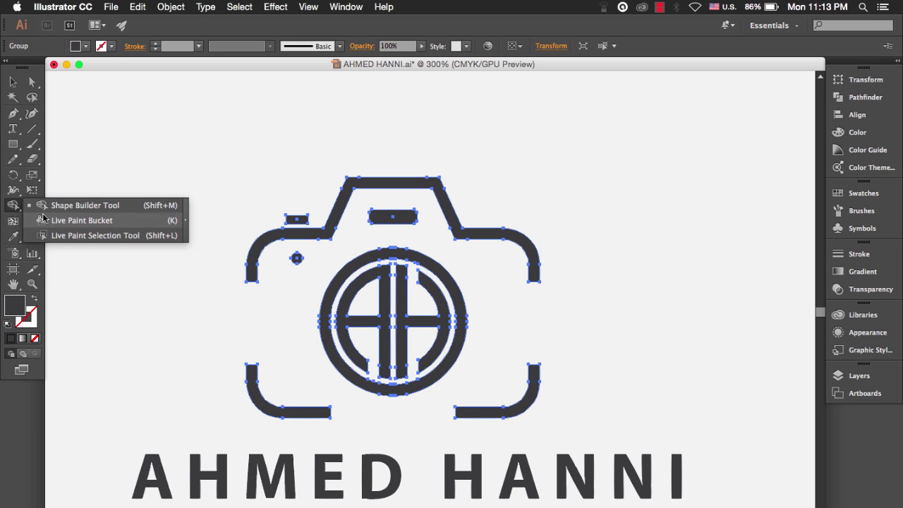
{"action": "left_click", "coordinate": [44, 220]}
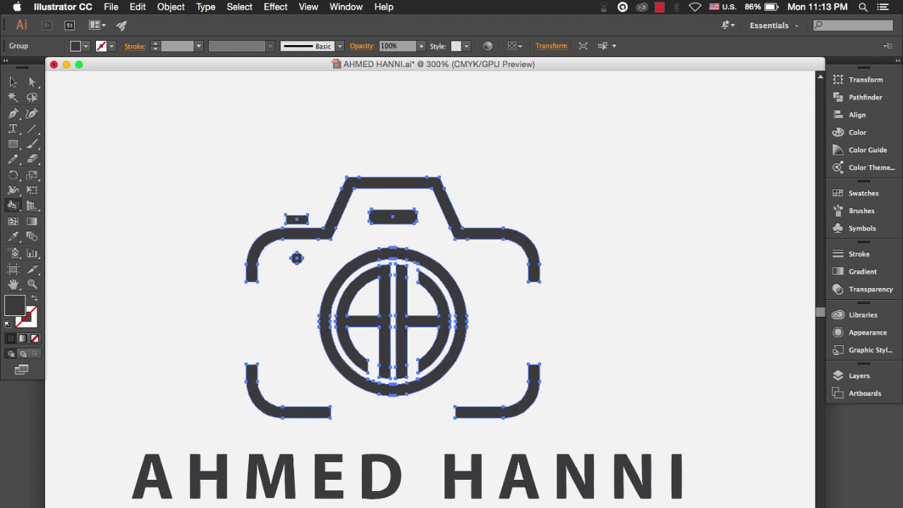
{"action": "key", "text": "Right"}
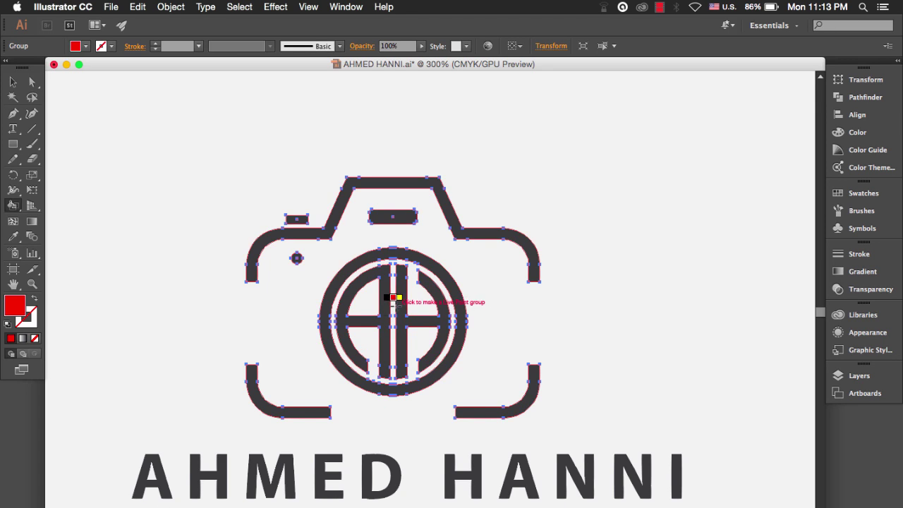
{"action": "left_click", "coordinate": [379, 304]}
{"action": "left_click", "coordinate": [395, 303]}
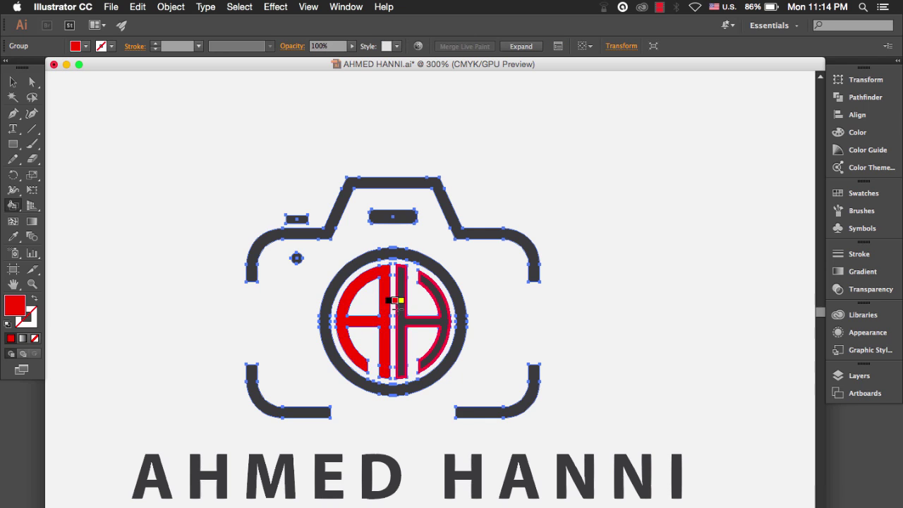
{"action": "left_click", "coordinate": [395, 302]}
Expand the live paint lens into ordinary shapes and zoom to fit the artboard
{"action": "left_click", "coordinate": [13, 81]}
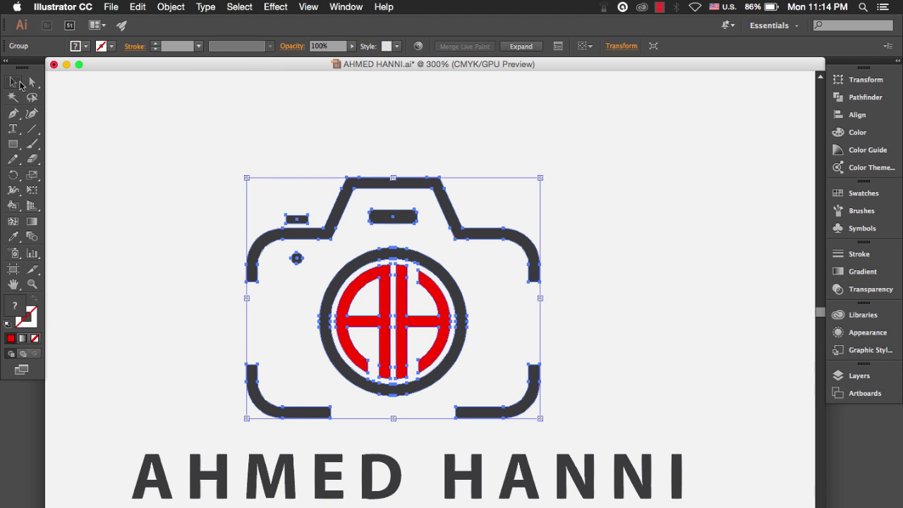
{"action": "left_click", "coordinate": [522, 47]}
{"action": "left_click", "coordinate": [568, 247]}
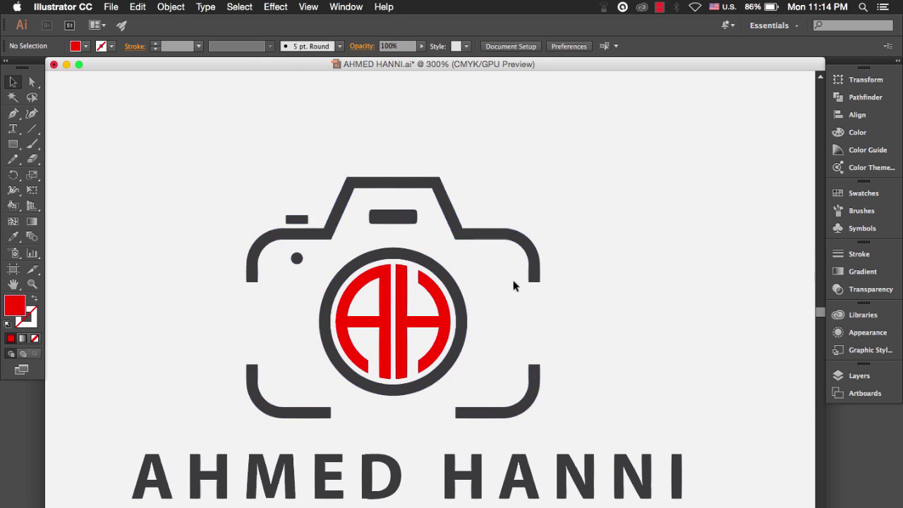
{"action": "scroll", "coordinate": [501, 284], "scroll_direction": "up", "scroll_amount": 2}
{"action": "scroll", "coordinate": [499, 283], "scroll_direction": "down", "scroll_amount": 2}
{"action": "key", "text": "ctrl+0"}
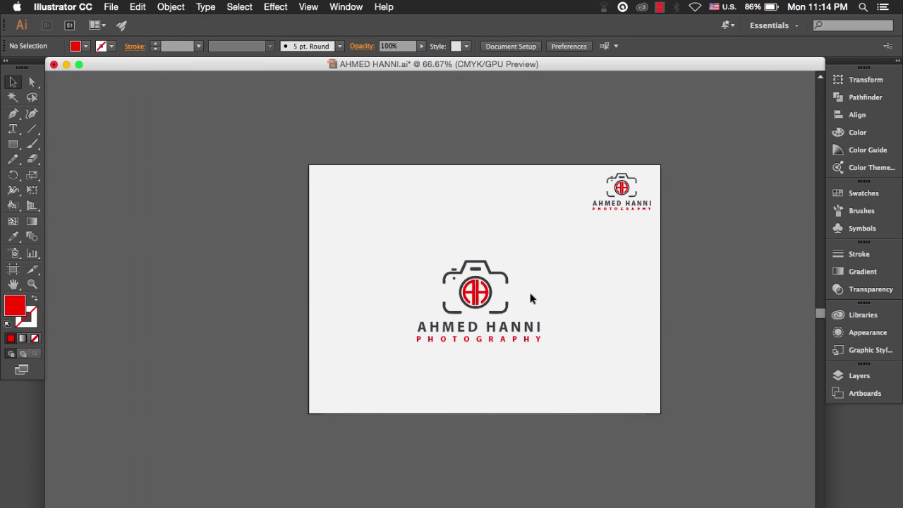
{"action": "key", "text": "ctrl+1"}
{"action": "scroll", "coordinate": [525, 299], "scroll_direction": "up", "scroll_amount": 1}
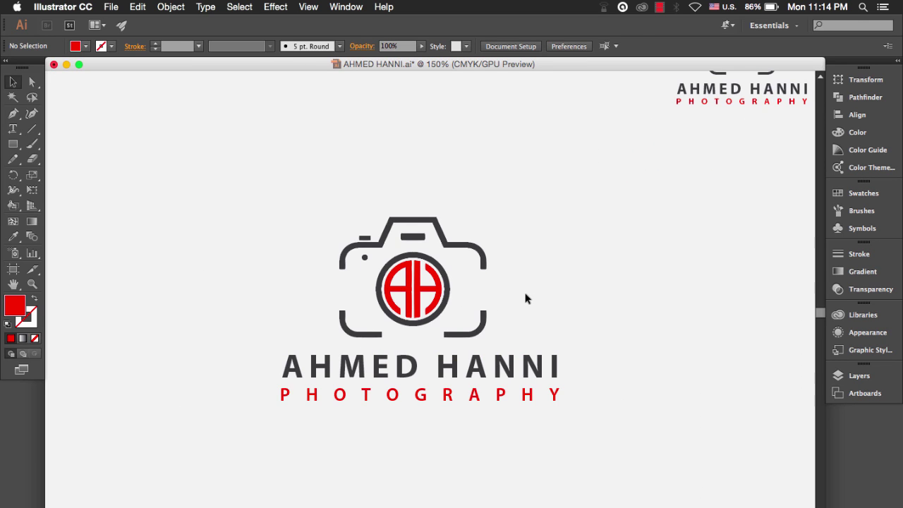
{"action": "left_click", "coordinate": [429, 396]}
{"action": "key", "text": "Up"}
{"action": "key", "text": "Up"}
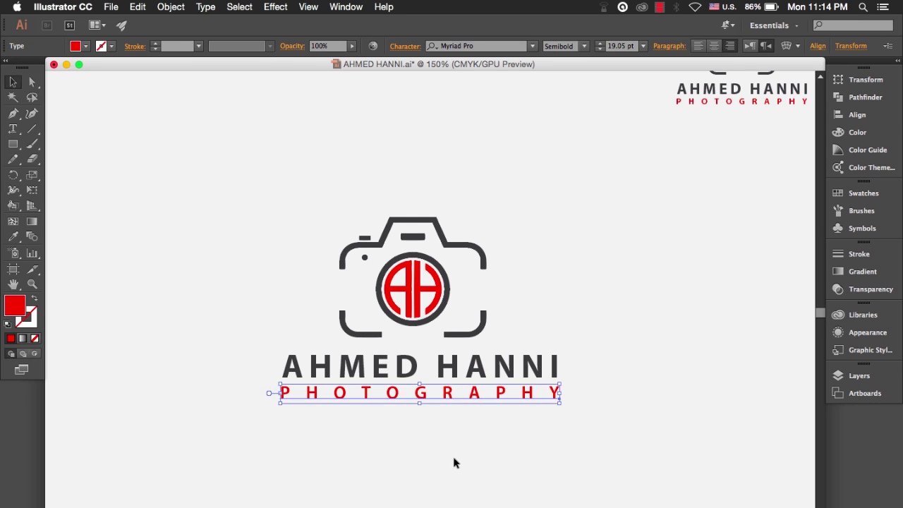
{"action": "key", "text": "Up"}
{"action": "key", "text": "Up"}
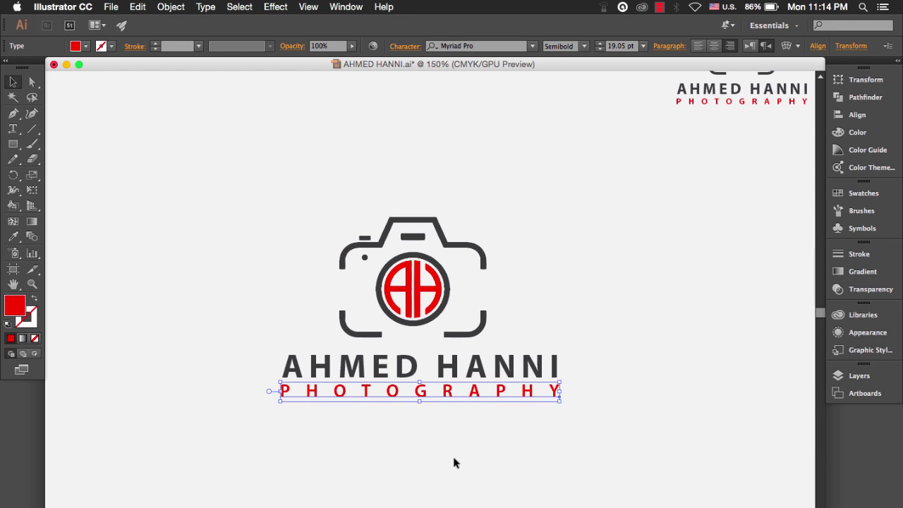
{"action": "left_click", "coordinate": [423, 459]}
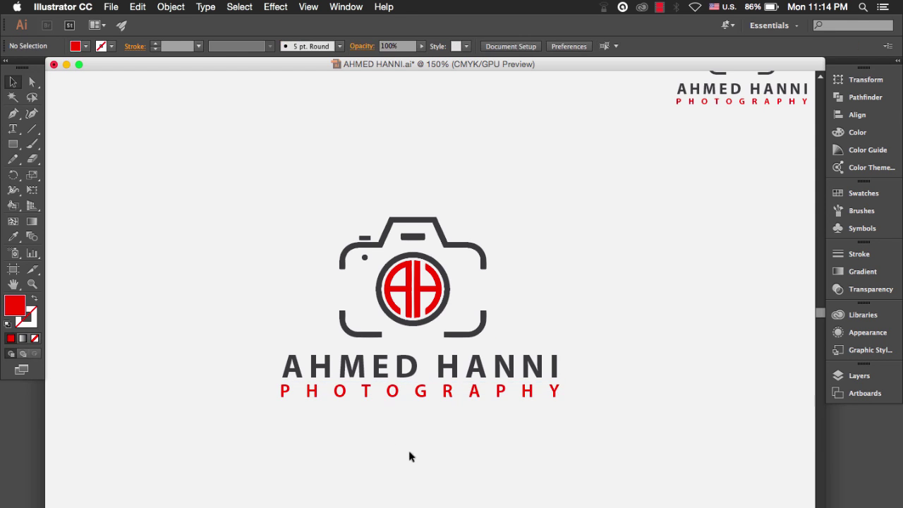
Convert both text lines to outlines with Expand Appearance and then Expand
{"action": "left_click_drag", "start_coordinate": [383, 407], "coordinate": [427, 363]}
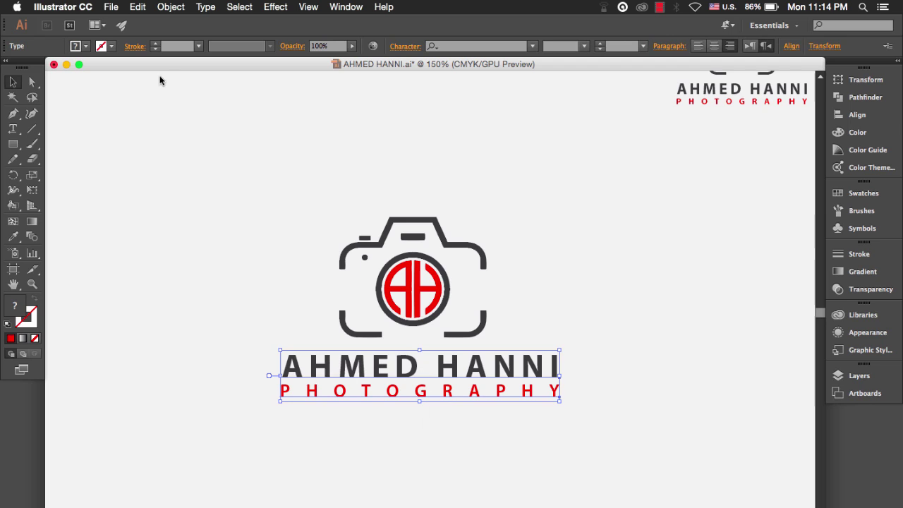
{"action": "left_click", "coordinate": [164, 8]}
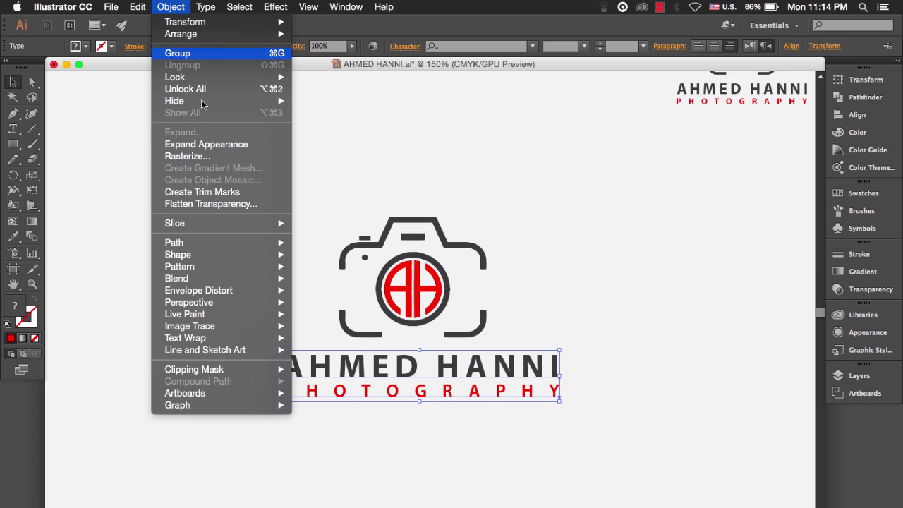
{"action": "left_click", "coordinate": [203, 145]}
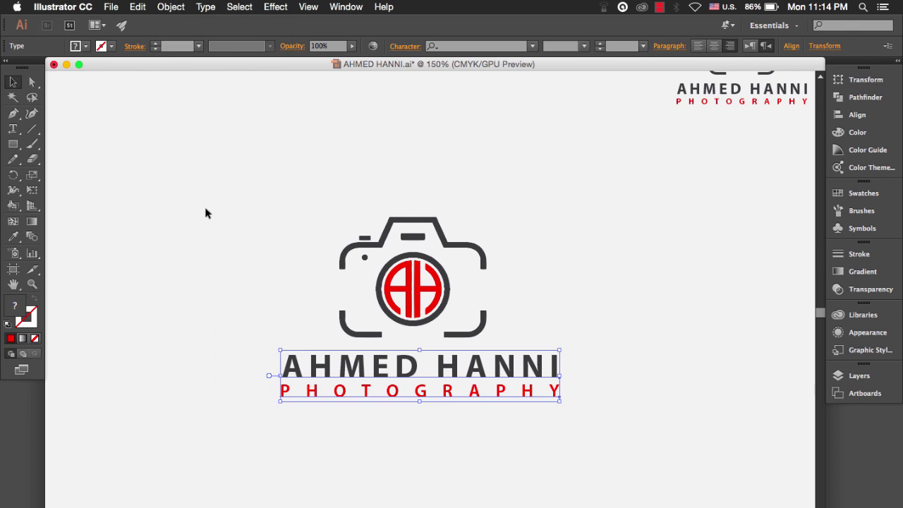
{"action": "left_click", "coordinate": [171, 7]}
{"action": "left_click", "coordinate": [181, 133]}
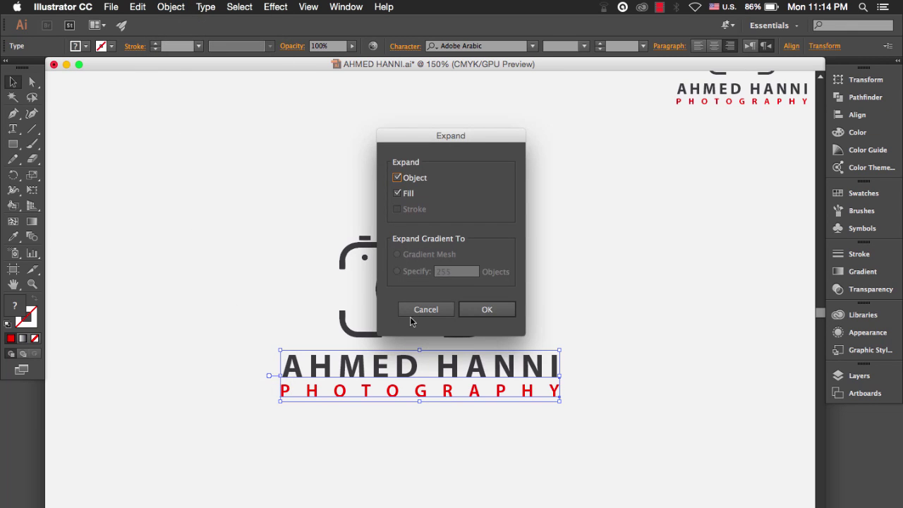
{"action": "left_click", "coordinate": [487, 310]}
{"action": "left_click", "coordinate": [482, 434]}
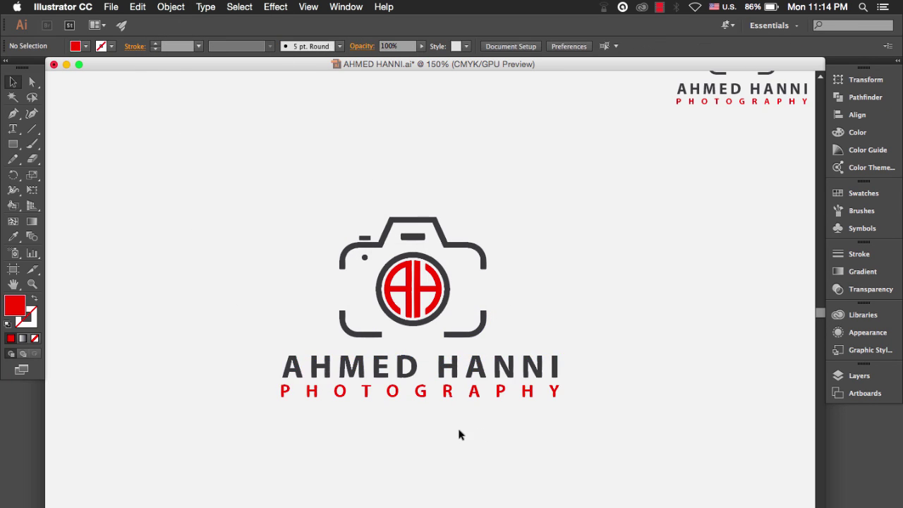
{"action": "left_click_drag", "start_coordinate": [307, 426], "coordinate": [353, 372]}
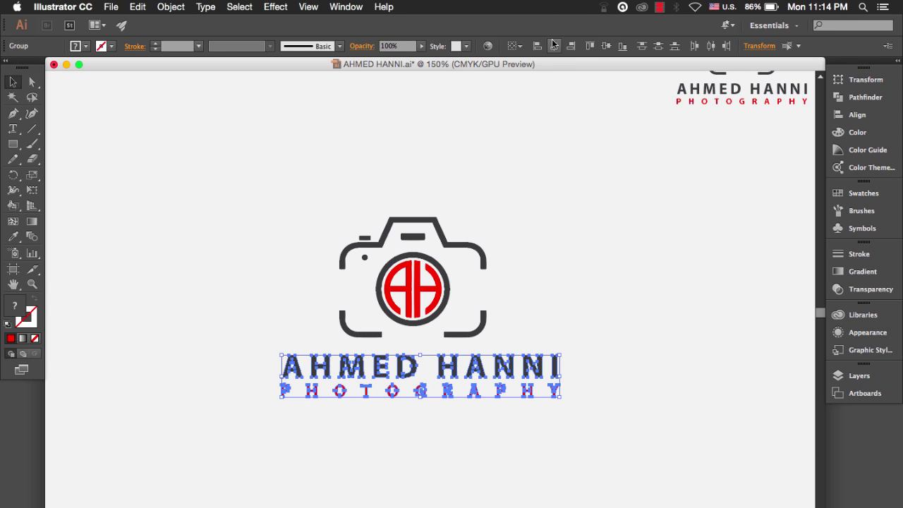
{"action": "left_click", "coordinate": [617, 263]}
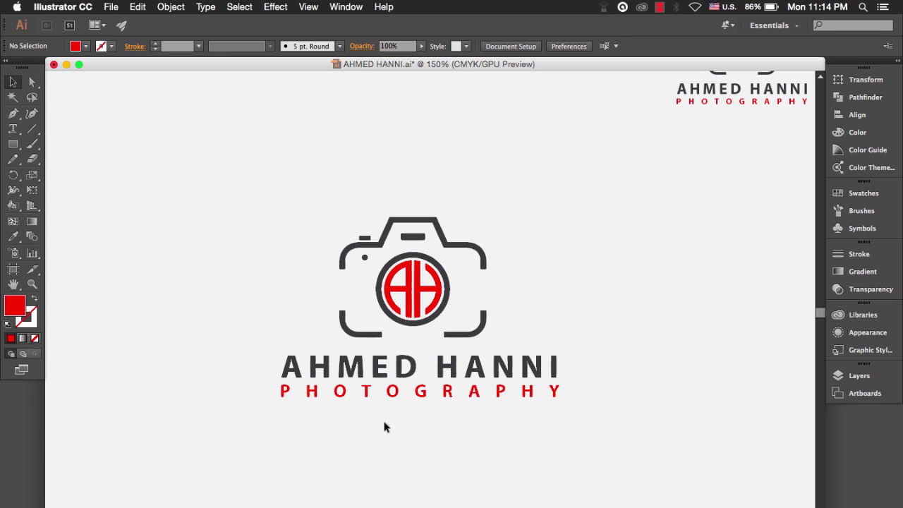
{"action": "key", "text": "super+minus"}
Narrow the outlined PHOTOGRAPHY so it ends under the name's last letter
{"action": "scroll", "coordinate": [488, 402], "scroll_direction": "up", "scroll_amount": 2}
{"action": "scroll", "coordinate": [486, 399], "scroll_direction": "up", "scroll_amount": 2}
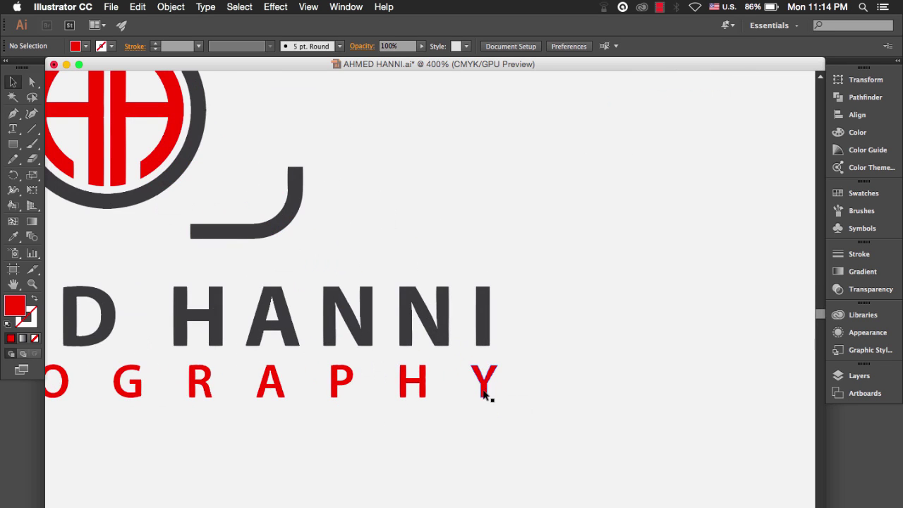
{"action": "left_click", "coordinate": [488, 381]}
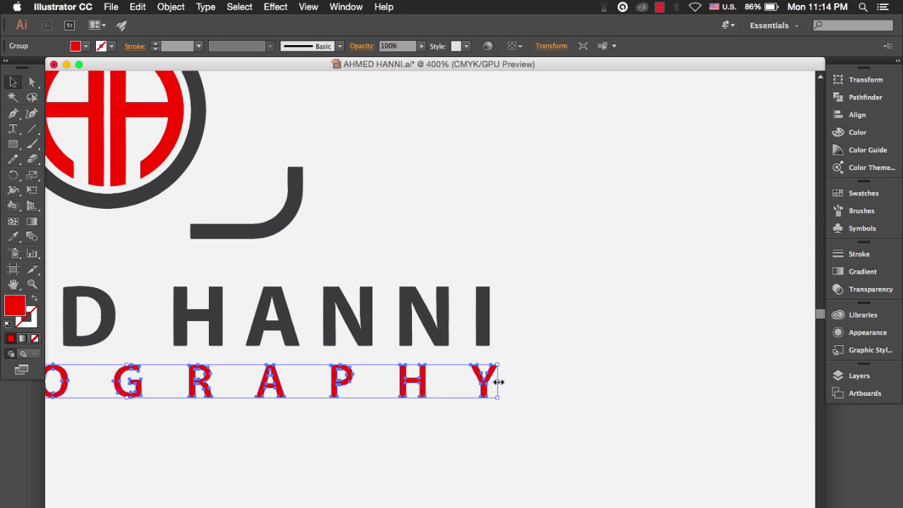
{"action": "left_click_drag", "start_coordinate": [499, 382], "coordinate": [490, 381]}
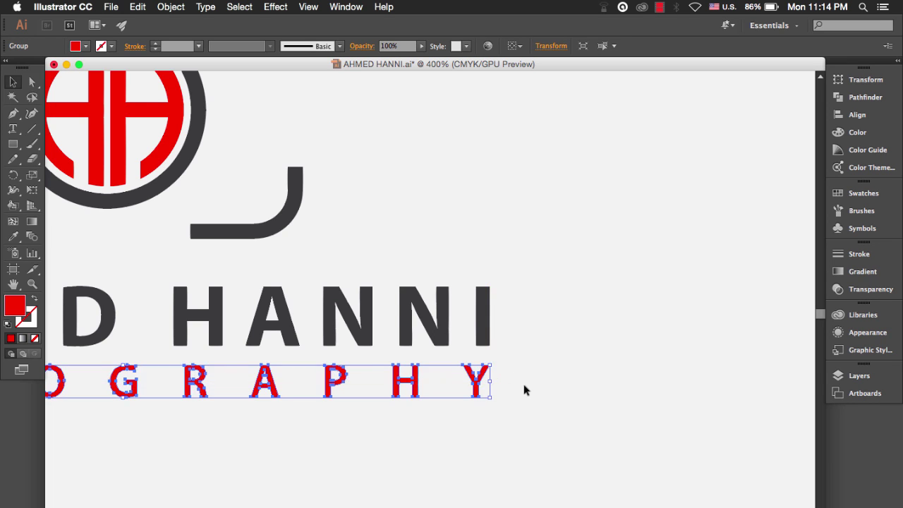
{"action": "left_click", "coordinate": [527, 391]}
{"action": "scroll", "coordinate": [527, 391], "scroll_direction": "up", "scroll_amount": 2}
{"action": "scroll", "coordinate": [527, 391], "scroll_direction": "down", "scroll_amount": 1}
{"action": "scroll", "coordinate": [527, 391], "scroll_direction": "down", "scroll_amount": 3}
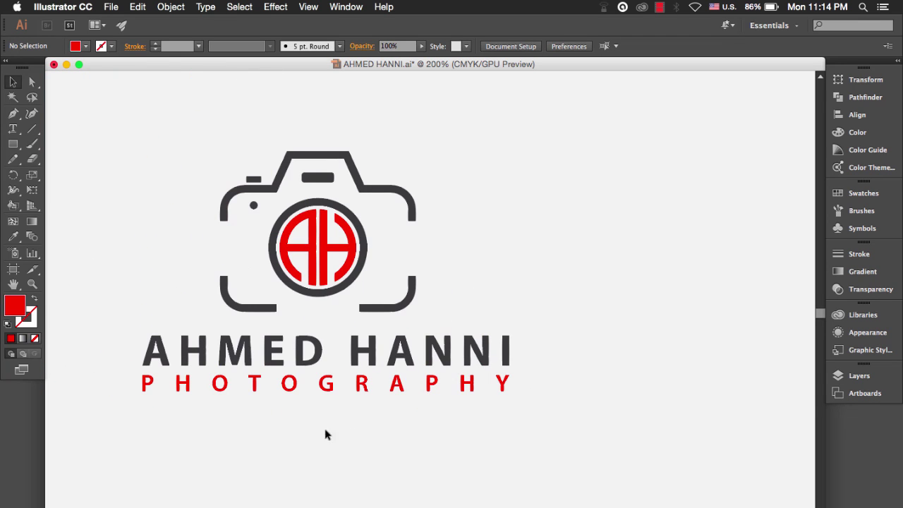
{"action": "left_click_drag", "start_coordinate": [246, 428], "coordinate": [367, 346]}
{"action": "right_click", "coordinate": [365, 348]}
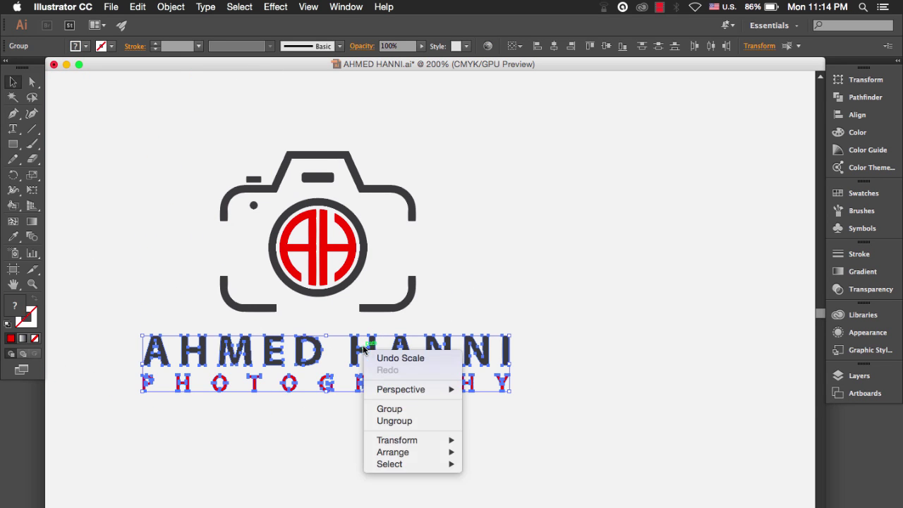
{"action": "left_click", "coordinate": [399, 411]}
{"action": "left_click", "coordinate": [434, 432]}
{"action": "scroll", "coordinate": [436, 432], "scroll_direction": "right", "scroll_amount": 1}
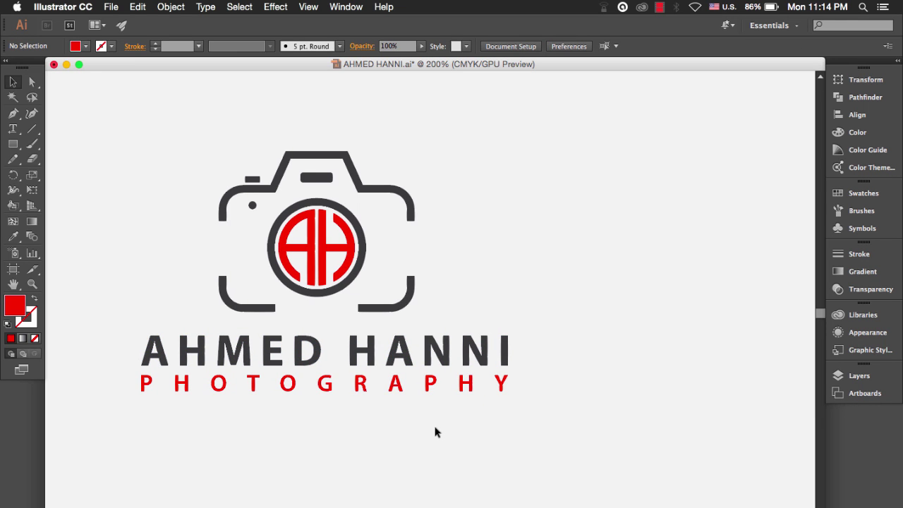
{"action": "scroll", "coordinate": [435, 432], "scroll_direction": "left", "scroll_amount": 2}
{"action": "scroll", "coordinate": [489, 428], "scroll_direction": "left", "scroll_amount": 3}
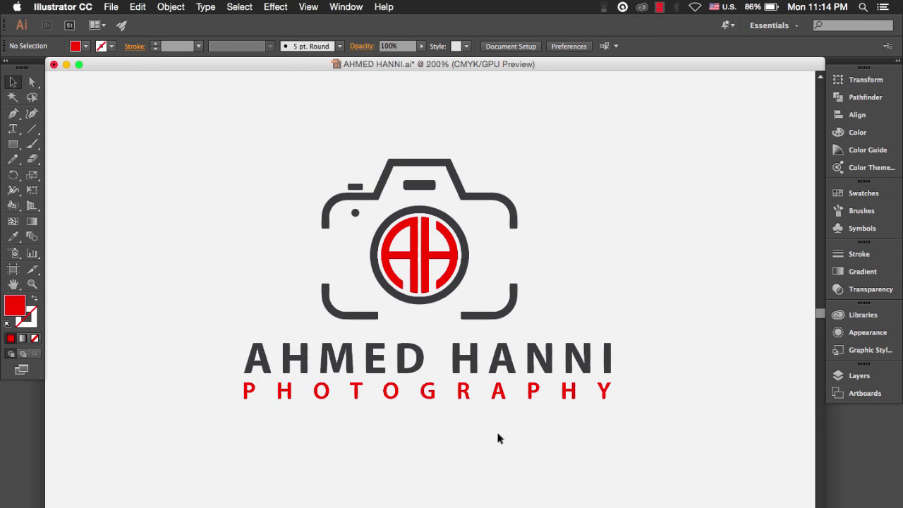
{"action": "scroll", "coordinate": [466, 428], "scroll_direction": "up", "scroll_amount": 1}
{"action": "scroll", "coordinate": [463, 428], "scroll_direction": "up", "scroll_amount": 1}
{"action": "scroll", "coordinate": [463, 428], "scroll_direction": "down", "scroll_amount": 2}
{"action": "scroll", "coordinate": [463, 427], "scroll_direction": "down", "scroll_amount": 1}
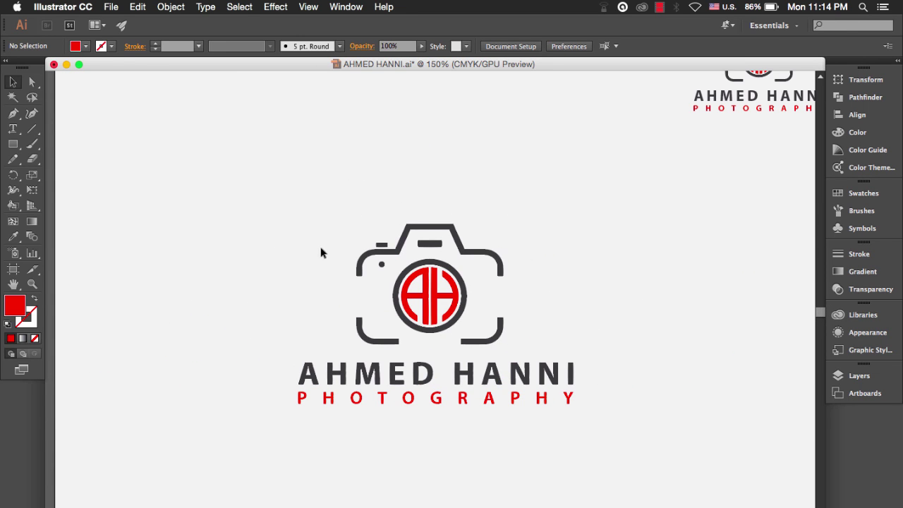
{"action": "scroll", "coordinate": [296, 252], "scroll_direction": "up", "scroll_amount": 1}
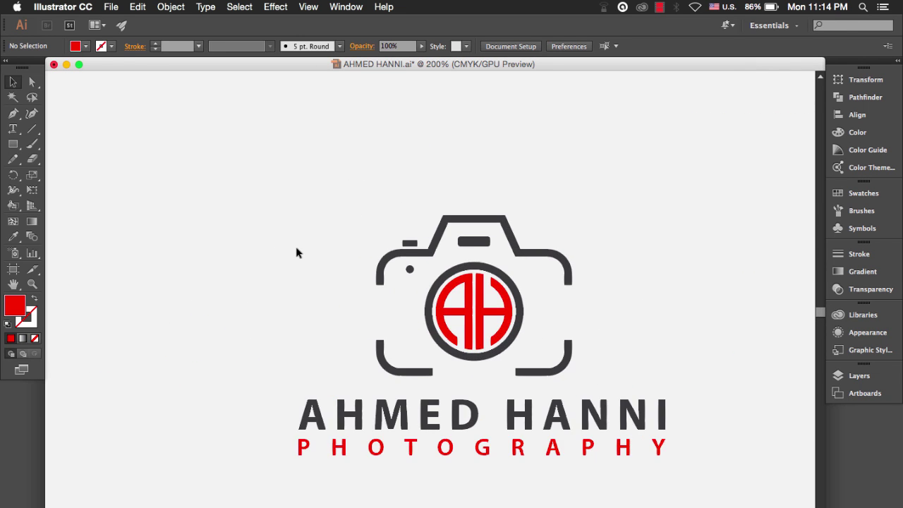
{"action": "scroll", "coordinate": [296, 253], "scroll_direction": "down", "scroll_amount": 1}
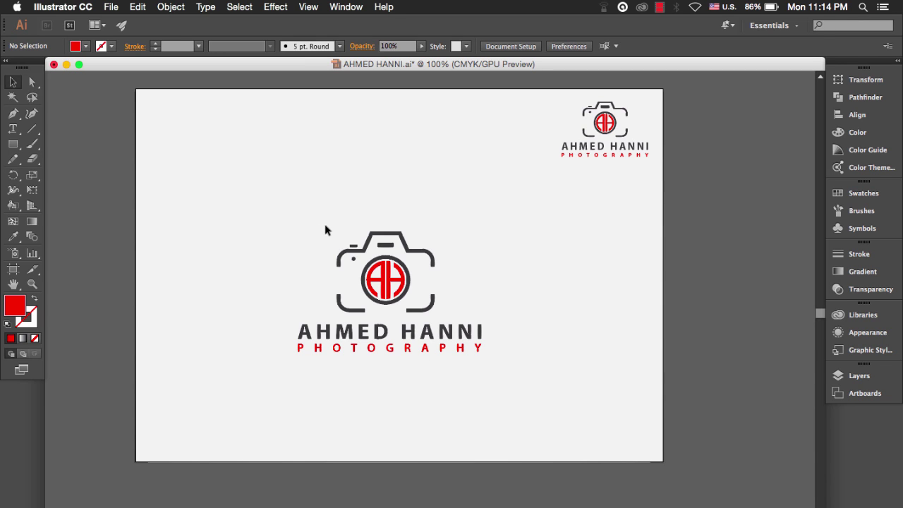
Center the text under the camera, group the whole logo, and move it slightly up
{"action": "left_click_drag", "start_coordinate": [307, 217], "coordinate": [409, 437]}
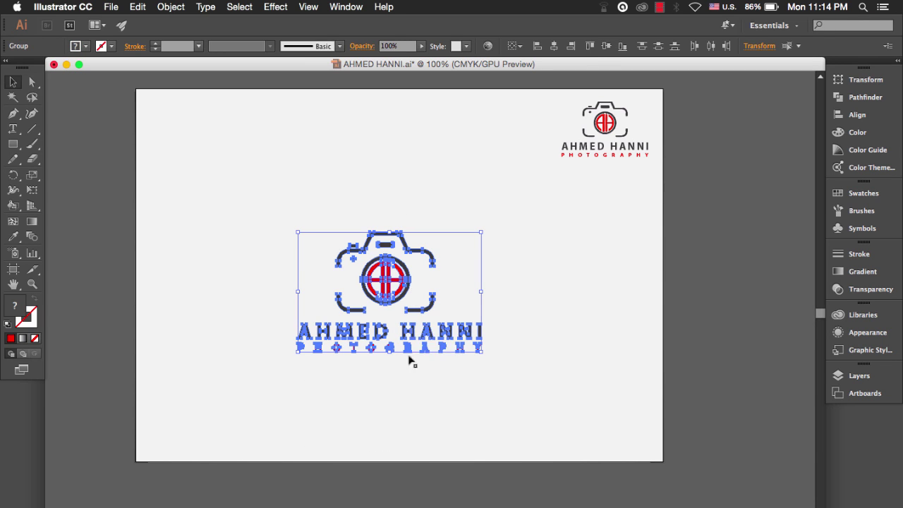
{"action": "left_click", "coordinate": [554, 46]}
{"action": "left_click_drag", "start_coordinate": [496, 259], "coordinate": [353, 367]}
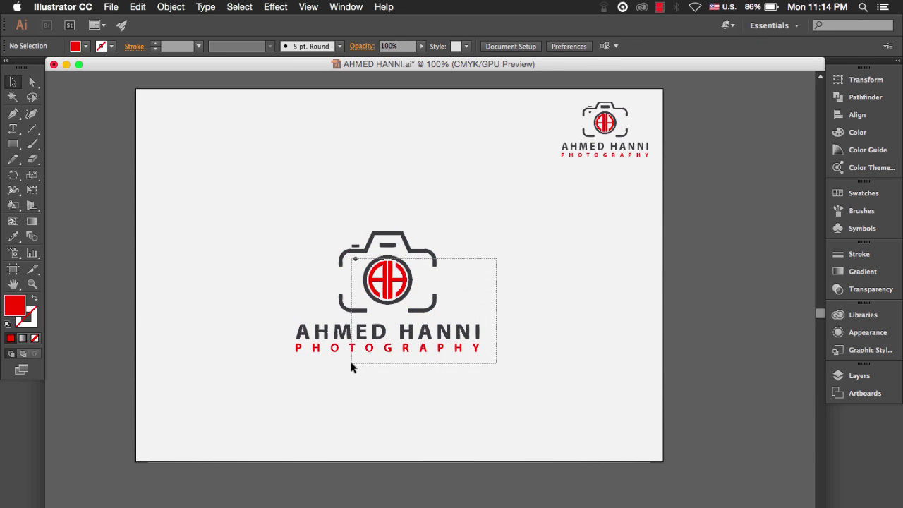
{"action": "right_click", "coordinate": [388, 288]}
{"action": "left_click", "coordinate": [407, 345]}
{"action": "left_click", "coordinate": [401, 379]}
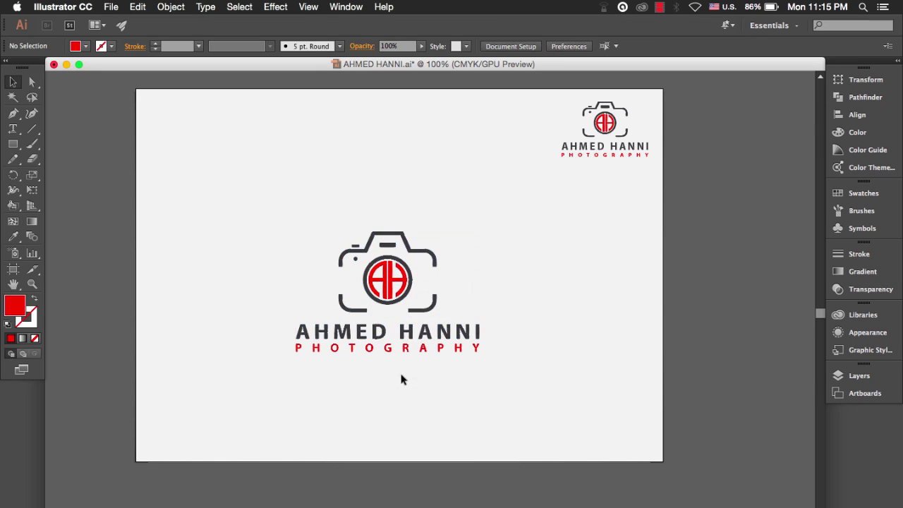
{"action": "left_click_drag", "start_coordinate": [399, 310], "coordinate": [403, 293]}
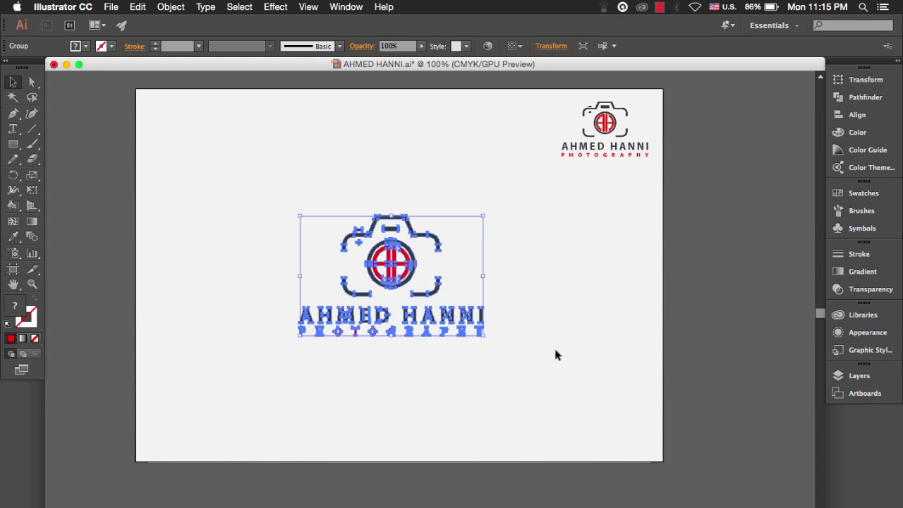
{"action": "left_click", "coordinate": [533, 321]}
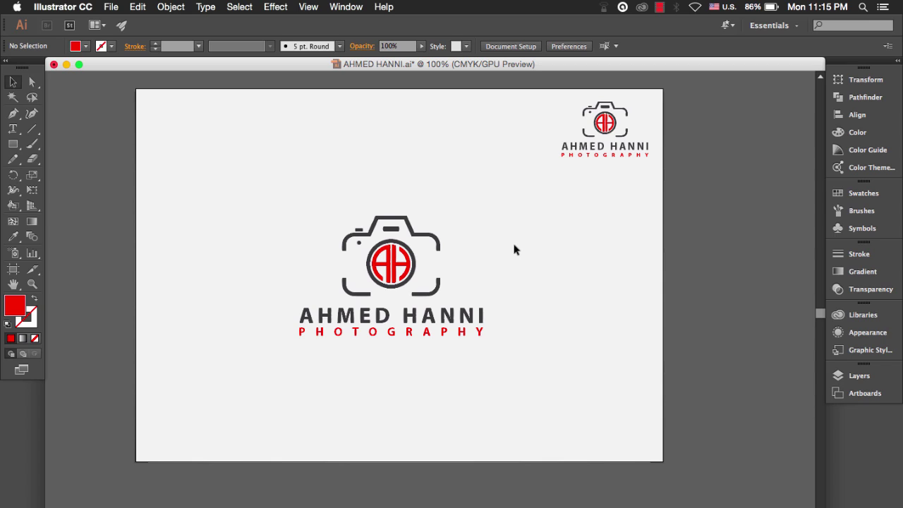